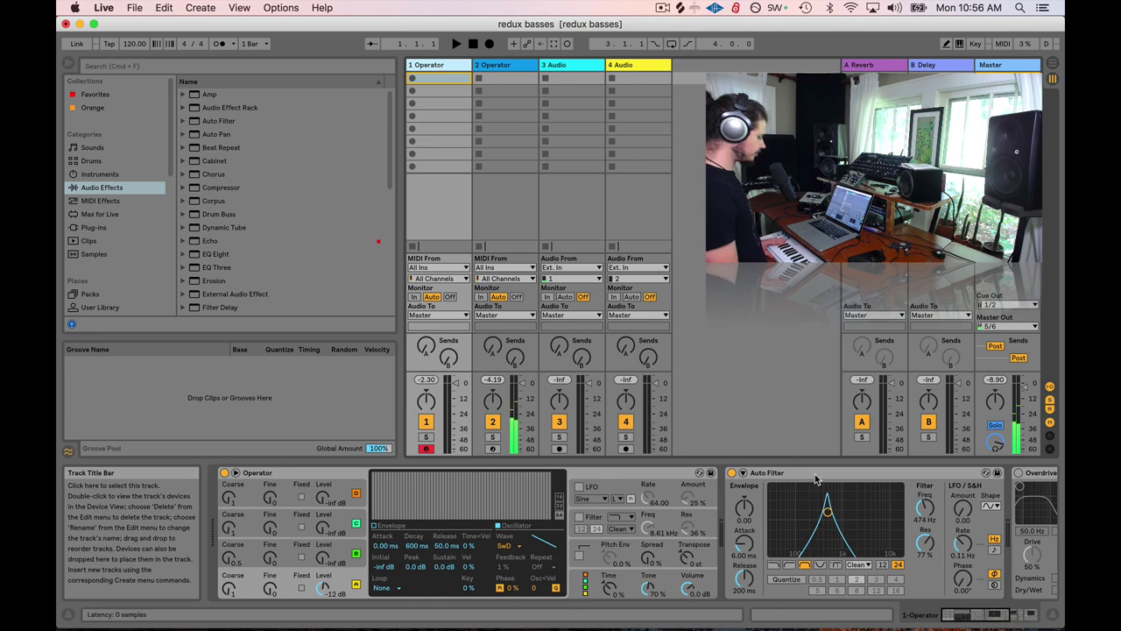
mouse_move(827, 510)
left_mouse_down()
mouse_move(810, 513)
mouse_move(834, 508)
left_mouse_up()
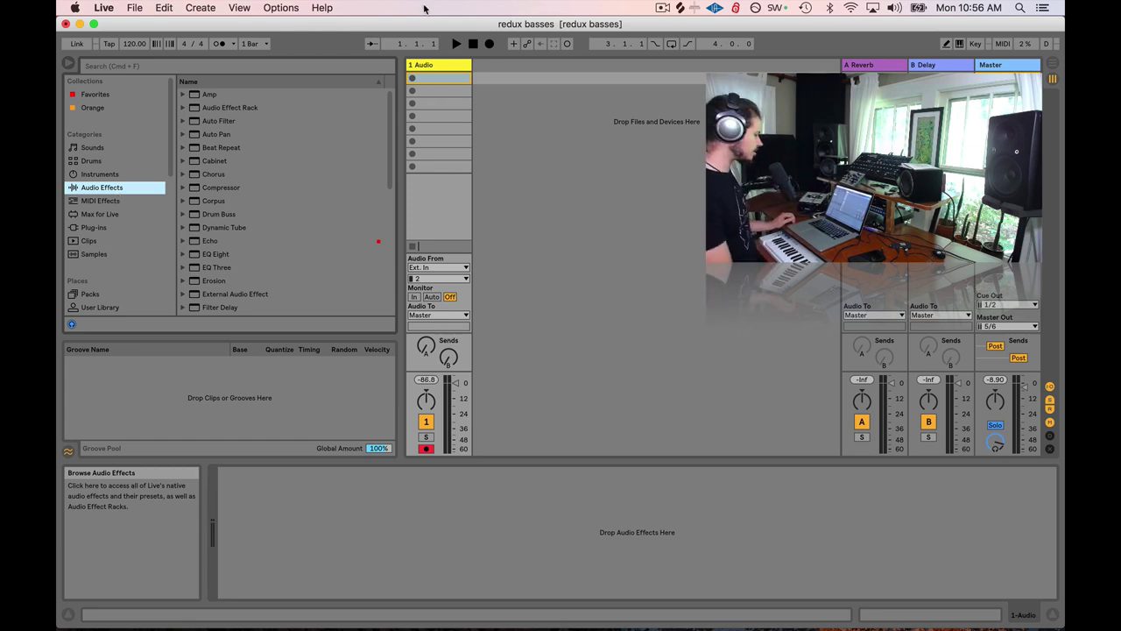
Insert a MIDI track beside the audio track and load the Operator instrument onto it.
right_click(432, 67)
left_click(491, 170)
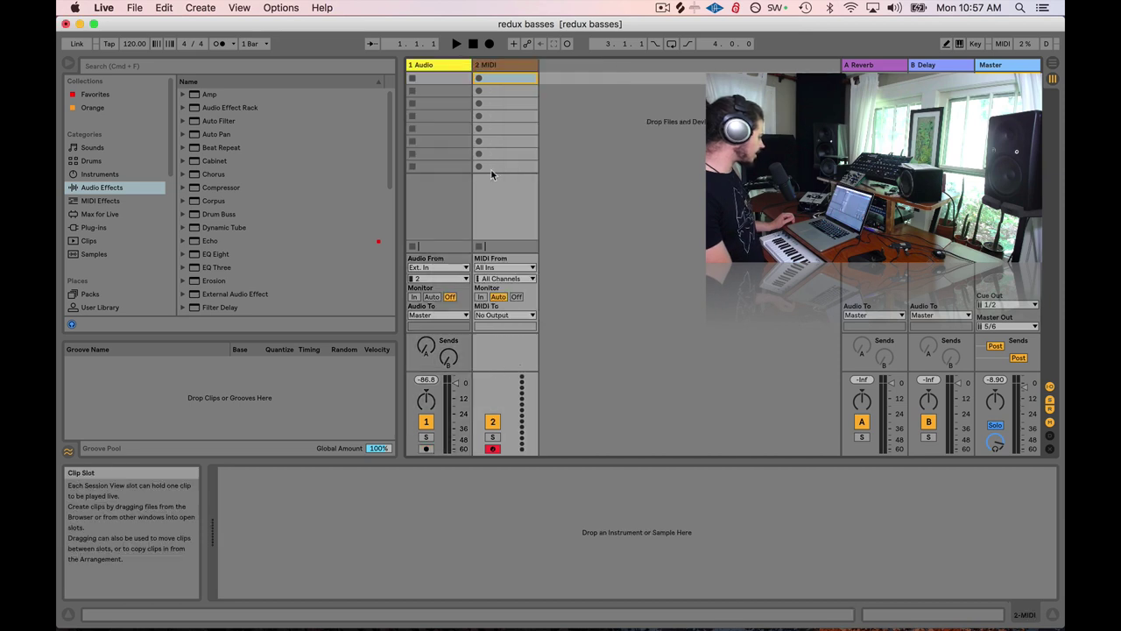
left_click(100, 174)
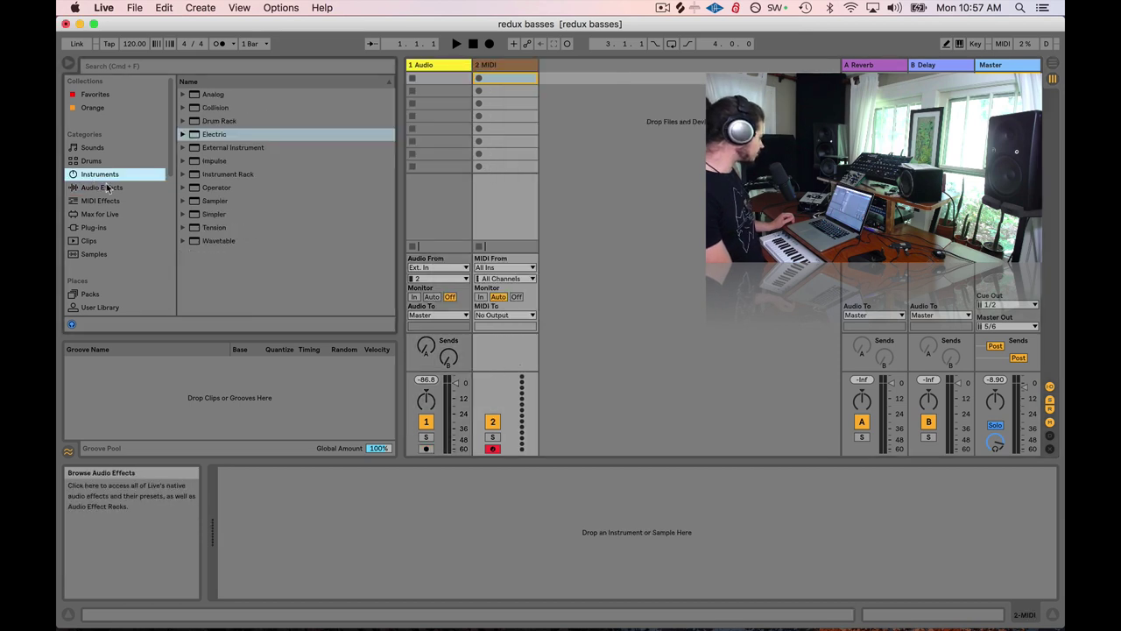
left_click_drag(196, 189, 515, 92)
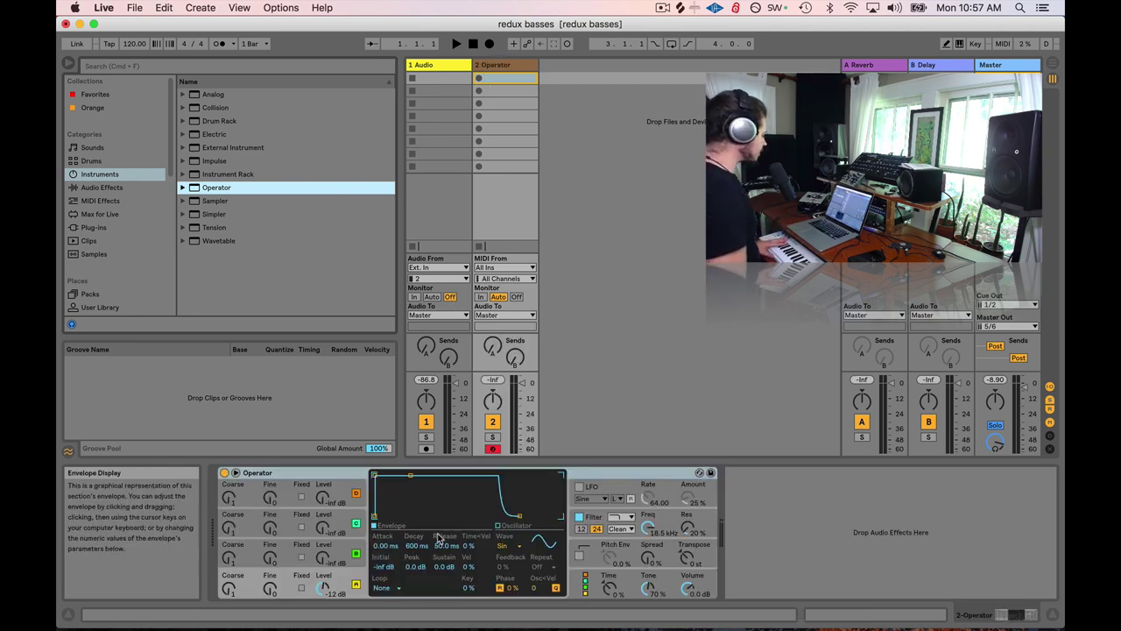
Set Operator's oscillator A waveform to Saw D and slightly lower the track's volume.
left_click(501, 546)
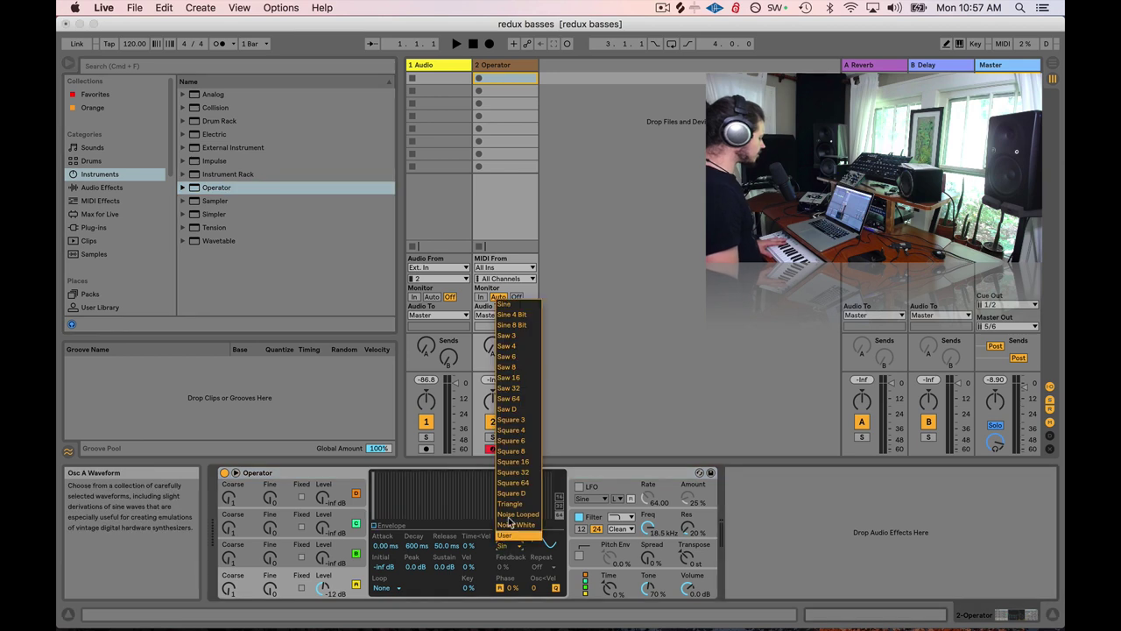
left_click(520, 410)
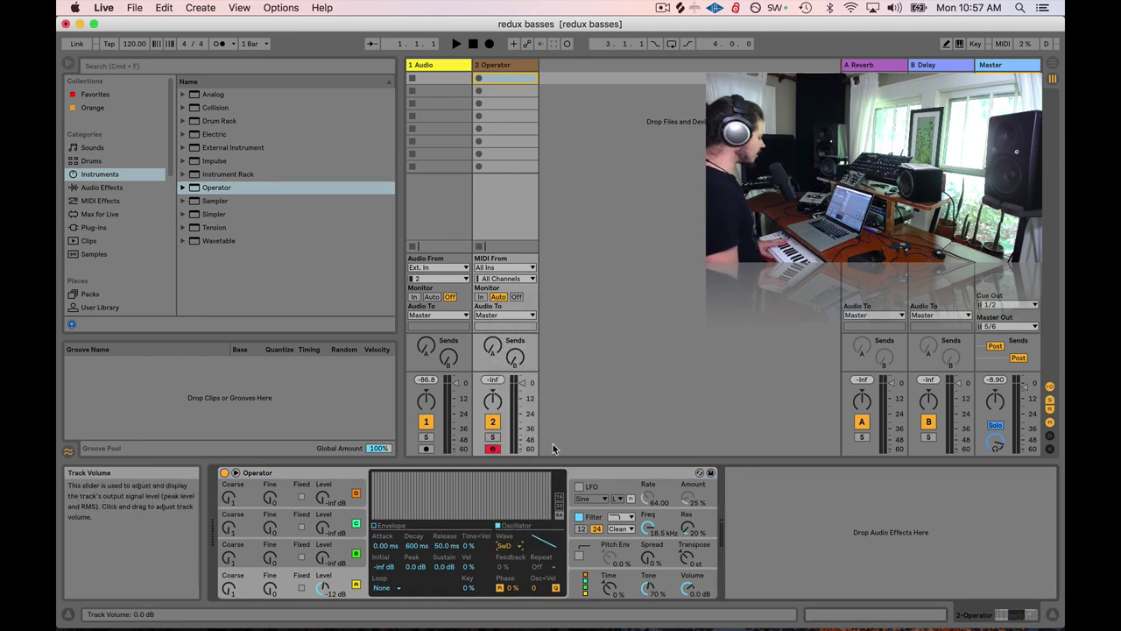
left_click_drag(522, 412, 522, 398)
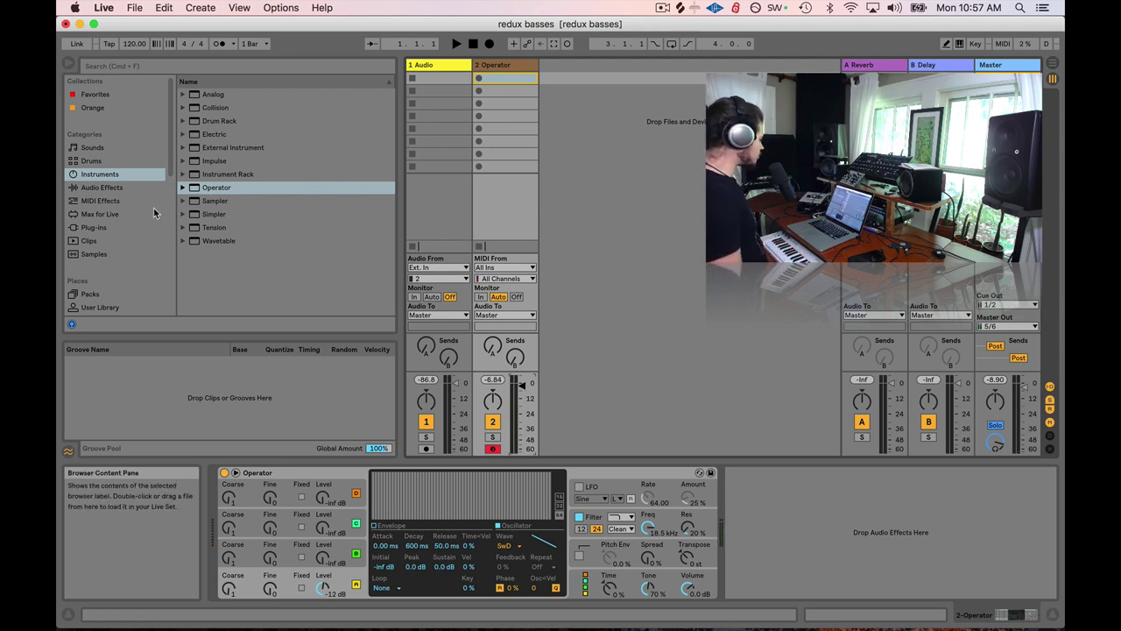
Add the Redux effect after Operator and set its downsampling to about 130 in Hard mode.
left_click(120, 190)
scroll(221, 256, "down", 8)
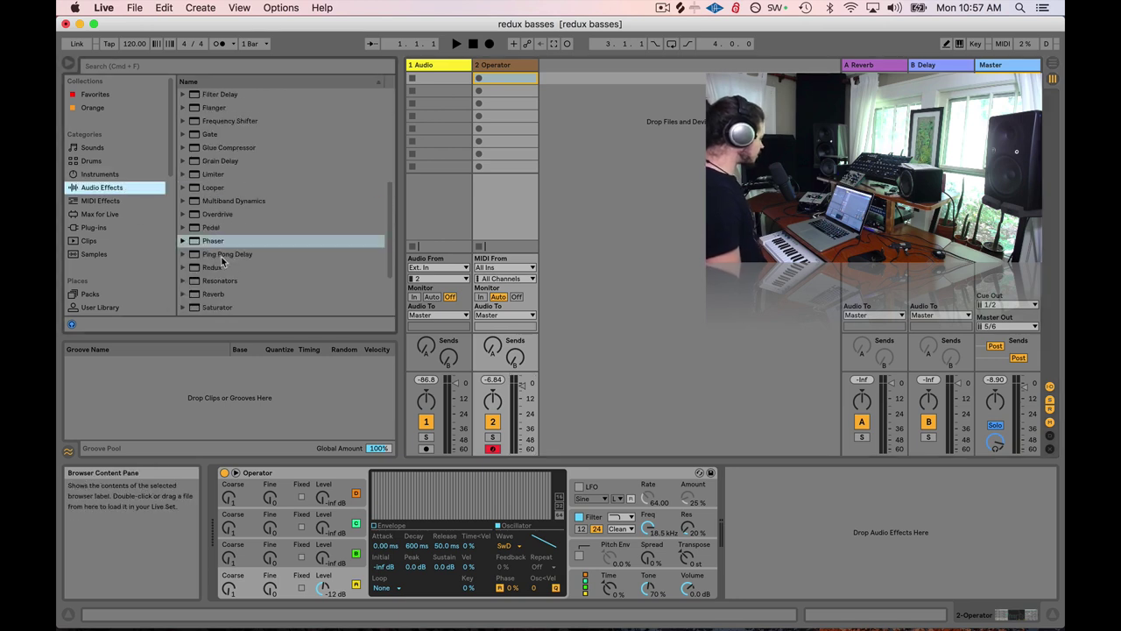
scroll(223, 261, "down", 4)
left_click_drag(211, 187, 823, 521)
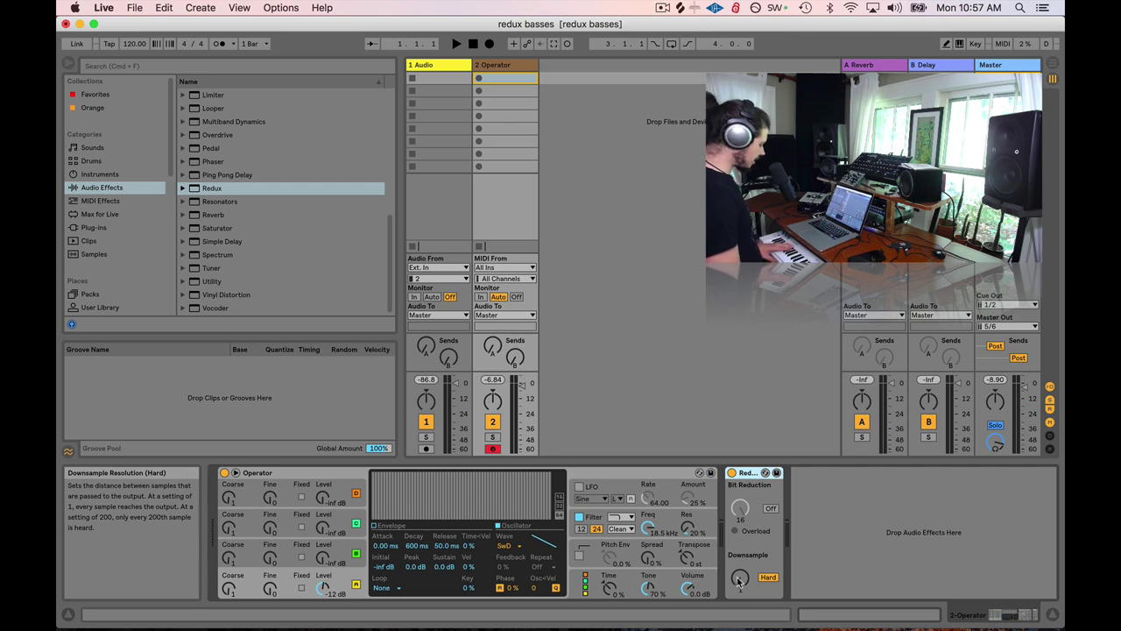
left_click_drag(738, 581, 739, 560)
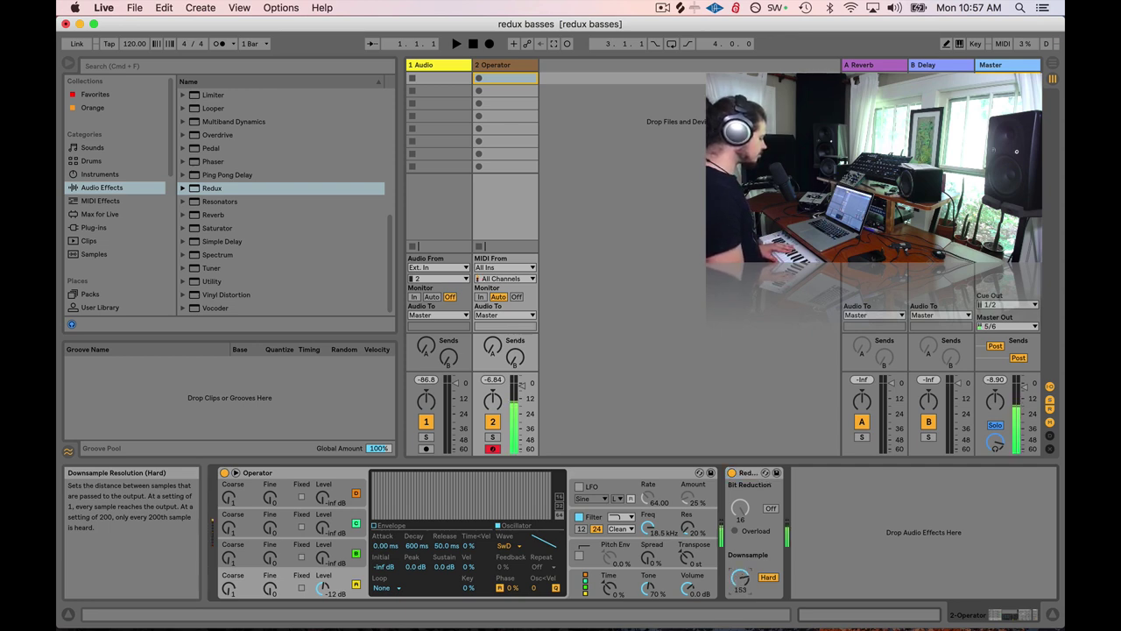
left_click(770, 578)
left_click_drag(741, 579, 749, 584)
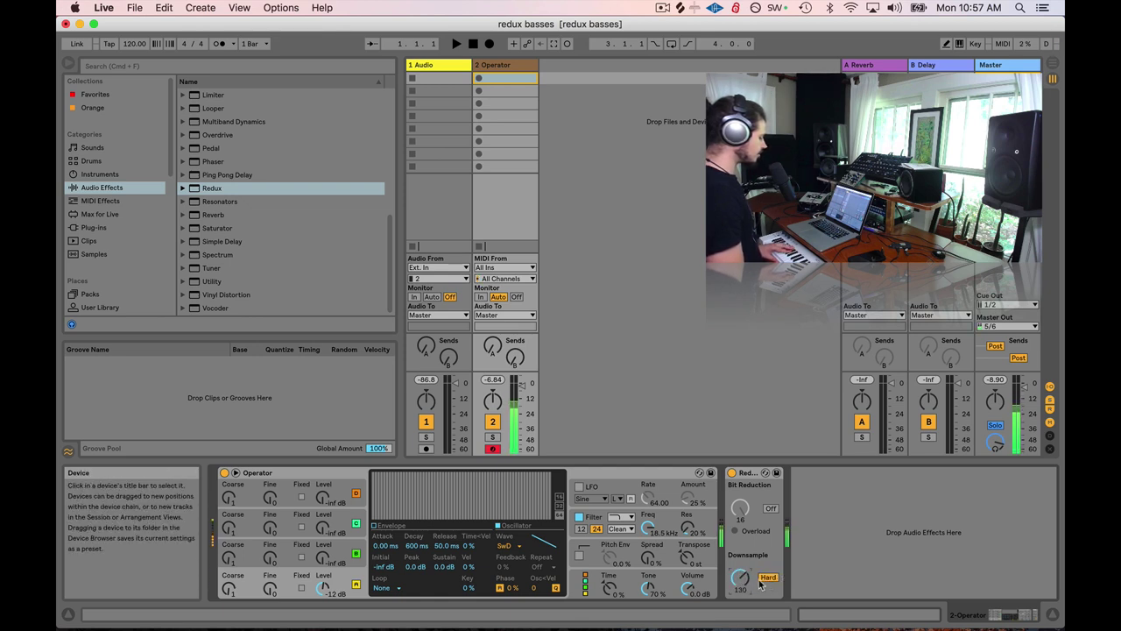
Insert an Auto Filter between Operator and Redux and tune it to about 275 Hz with 74% resonance.
scroll(232, 171, "up", 10)
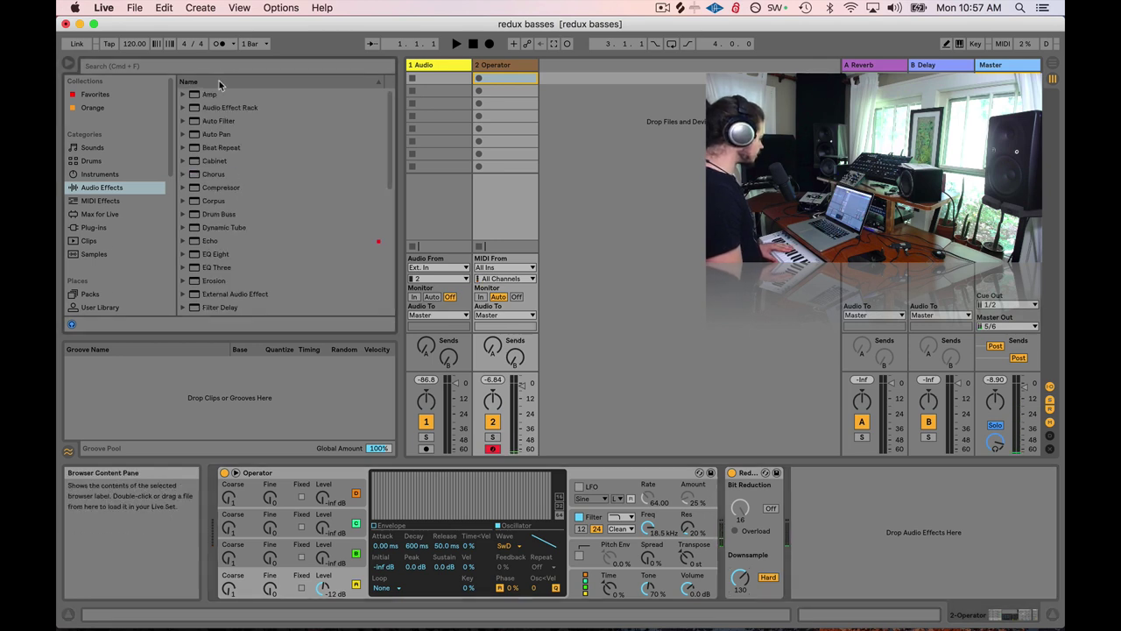
left_click(201, 125)
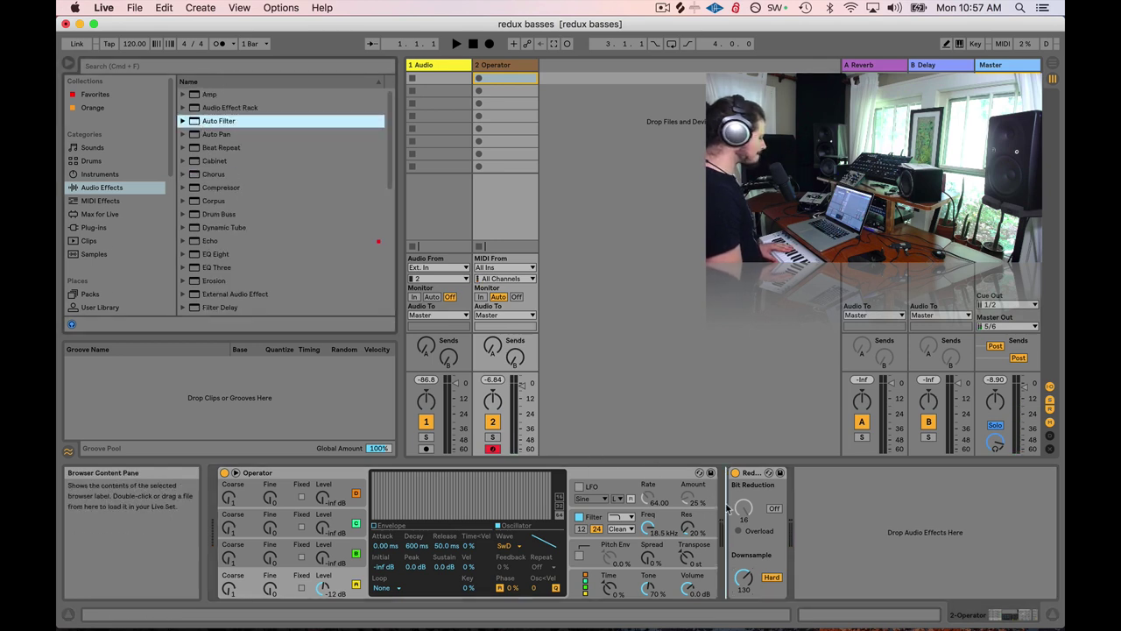
key("Return")
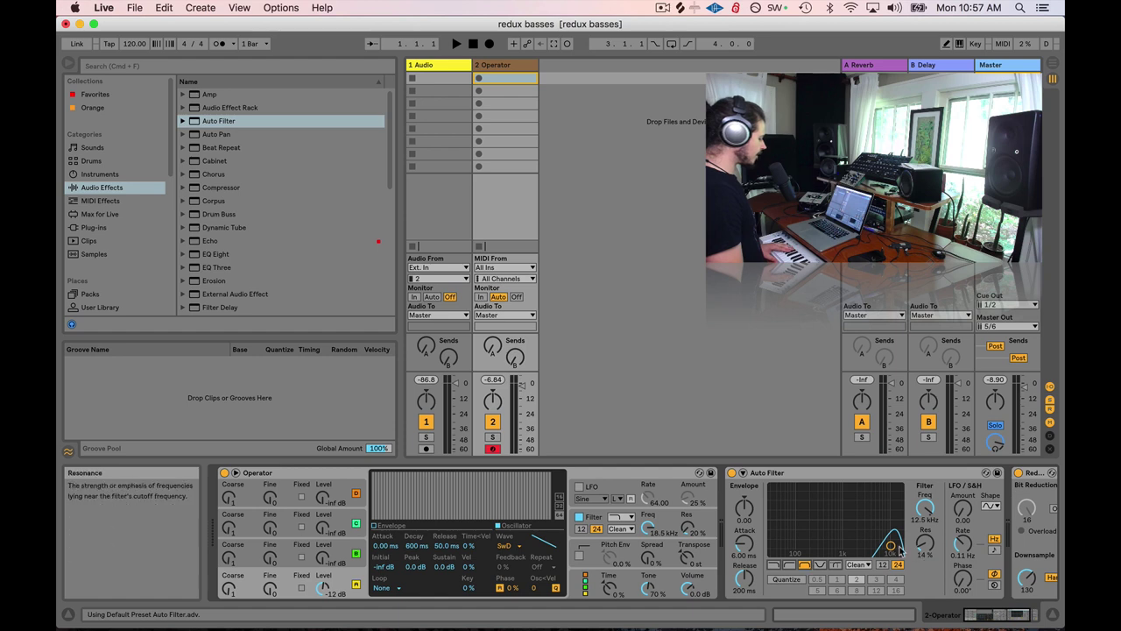
left_click_drag(891, 546, 838, 515)
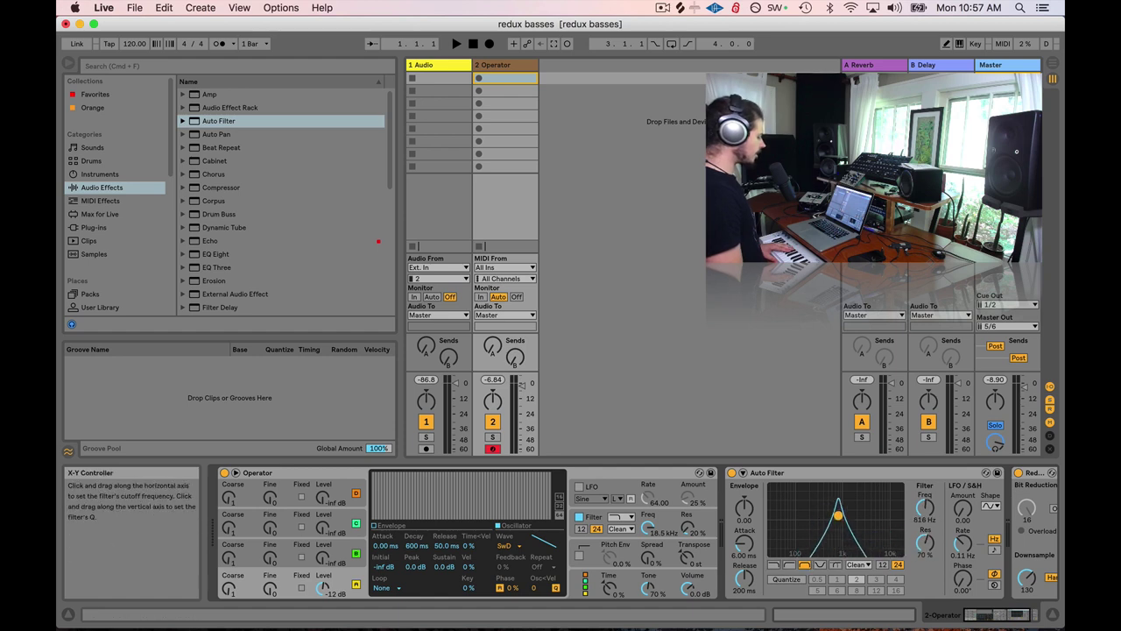
left_click_drag(923, 542, 923, 561)
mouse_move(837, 514)
left_mouse_down()
mouse_move(796, 513)
mouse_move(835, 518)
mouse_move(797, 512)
mouse_move(816, 512)
left_mouse_up()
Set Redux's downsampling to 30 and tune the Auto Filter to about 509 Hz with 77% resonance.
left_click_drag(960, 607, 1003, 614)
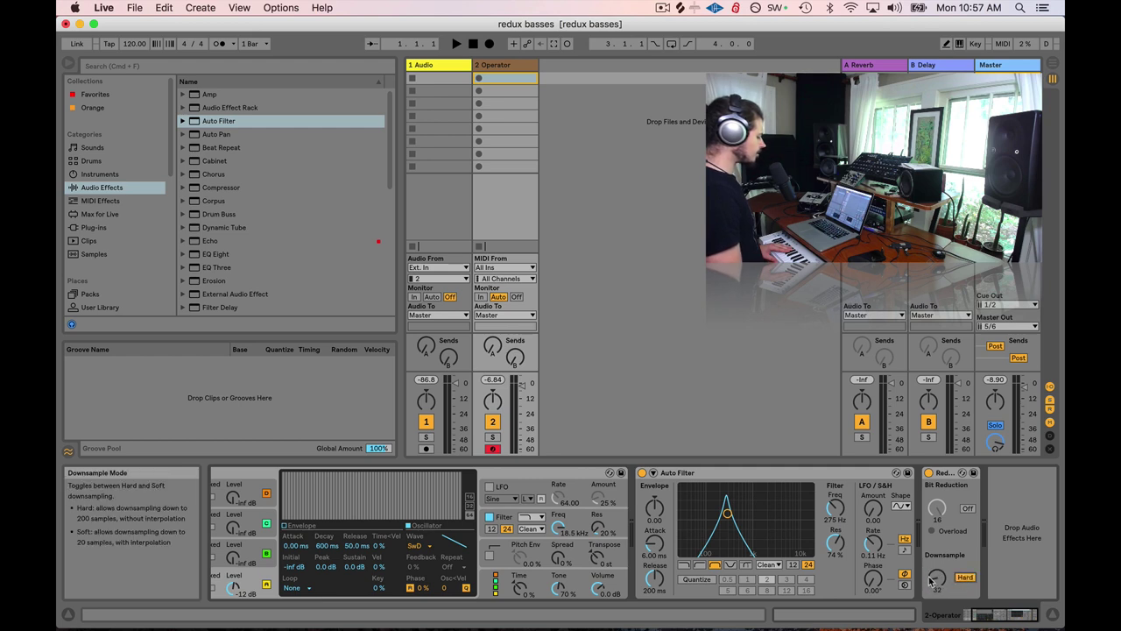
left_click_drag(932, 580, 931, 589)
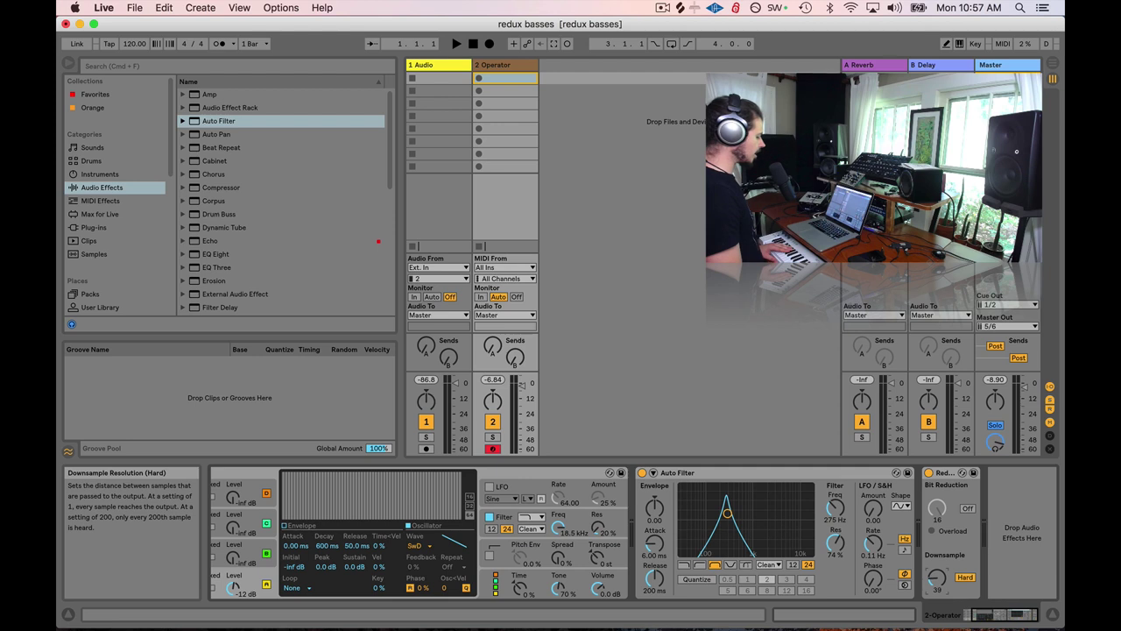
left_click_drag(726, 512, 739, 512)
left_click_drag(836, 543, 835, 542)
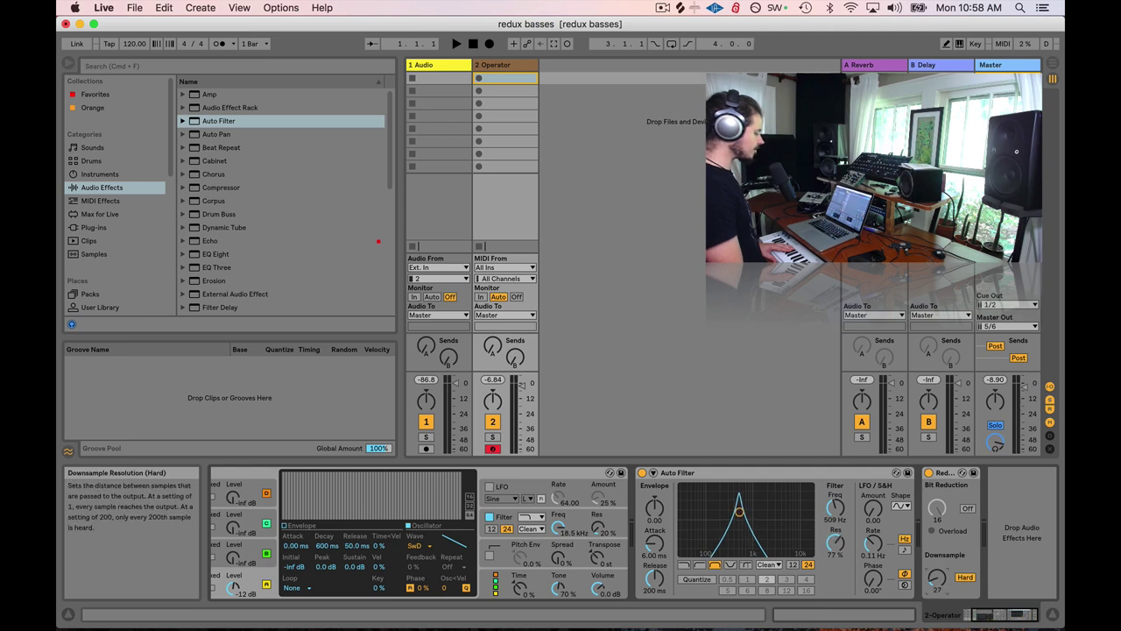
left_click_drag(934, 566, 934, 562)
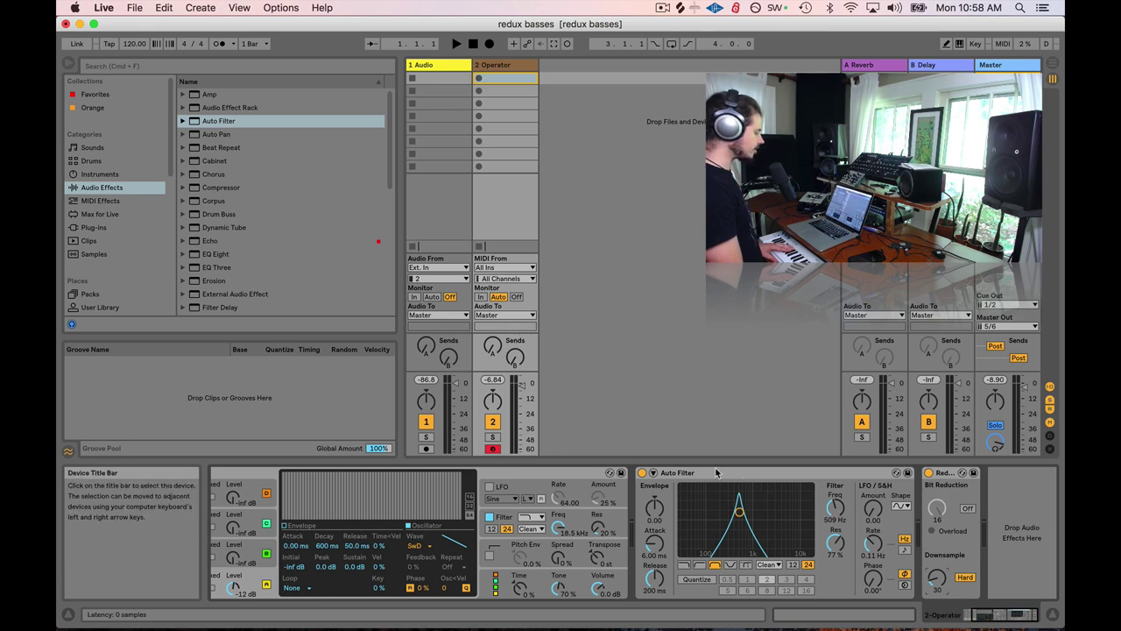
Sweep the Auto Filter back and forth, ending at about 206 Hz with 70% resonance.
left_click(751, 509)
mouse_move(738, 510)
left_mouse_down()
mouse_move(728, 502)
mouse_move(729, 512)
mouse_move(716, 509)
mouse_move(739, 514)
mouse_move(709, 519)
mouse_move(738, 526)
mouse_move(722, 517)
left_mouse_up()
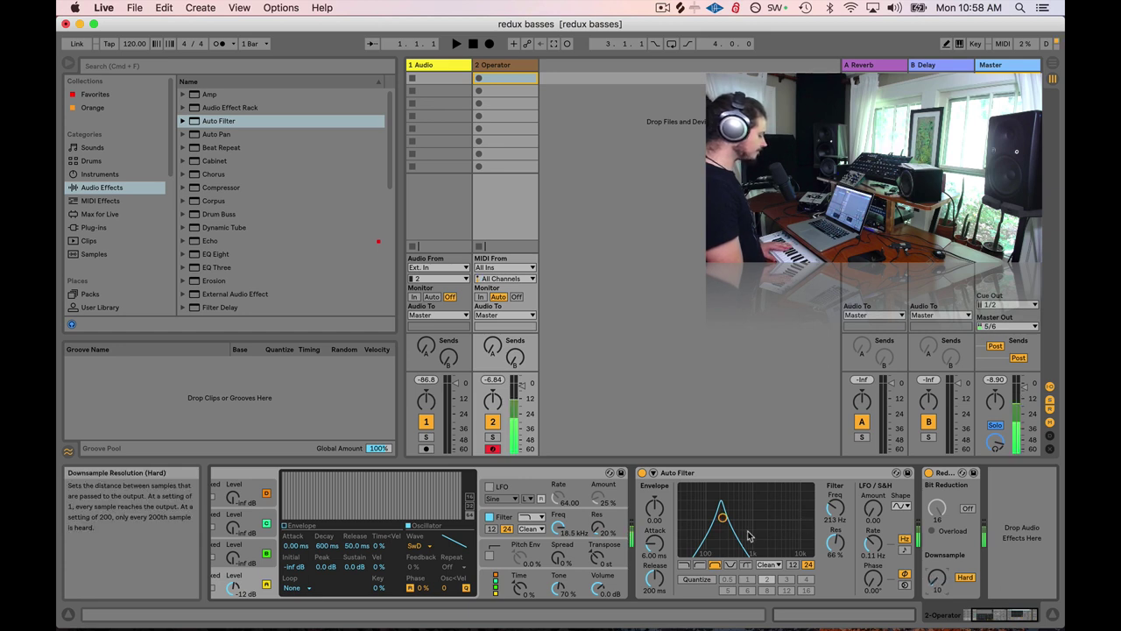
left_click_drag(722, 516, 741, 522)
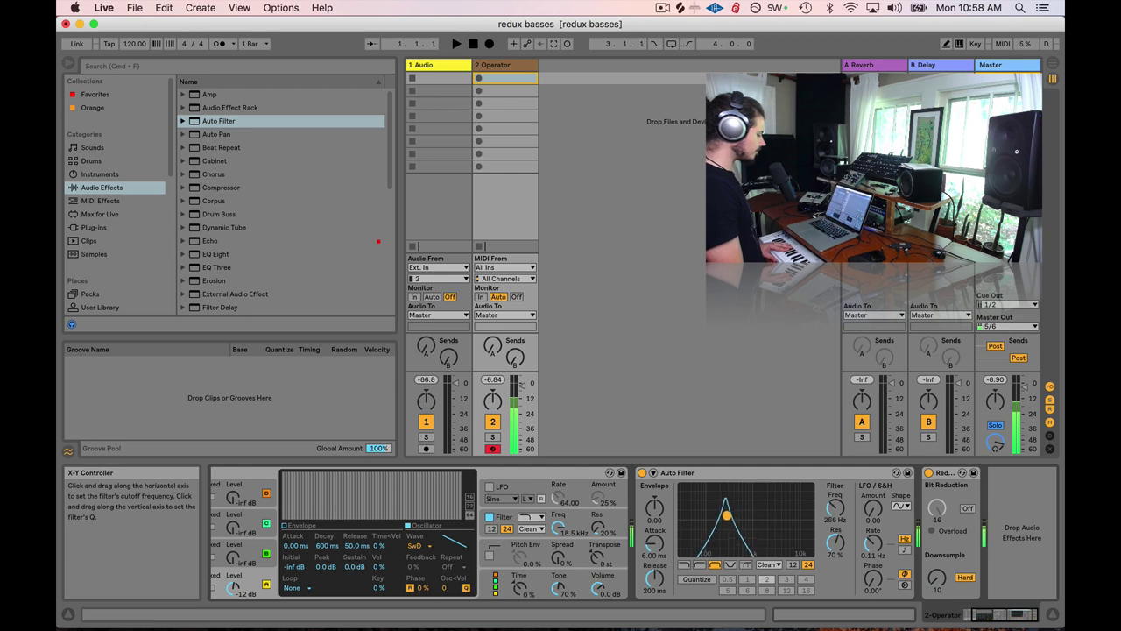
left_click_drag(725, 516, 721, 515)
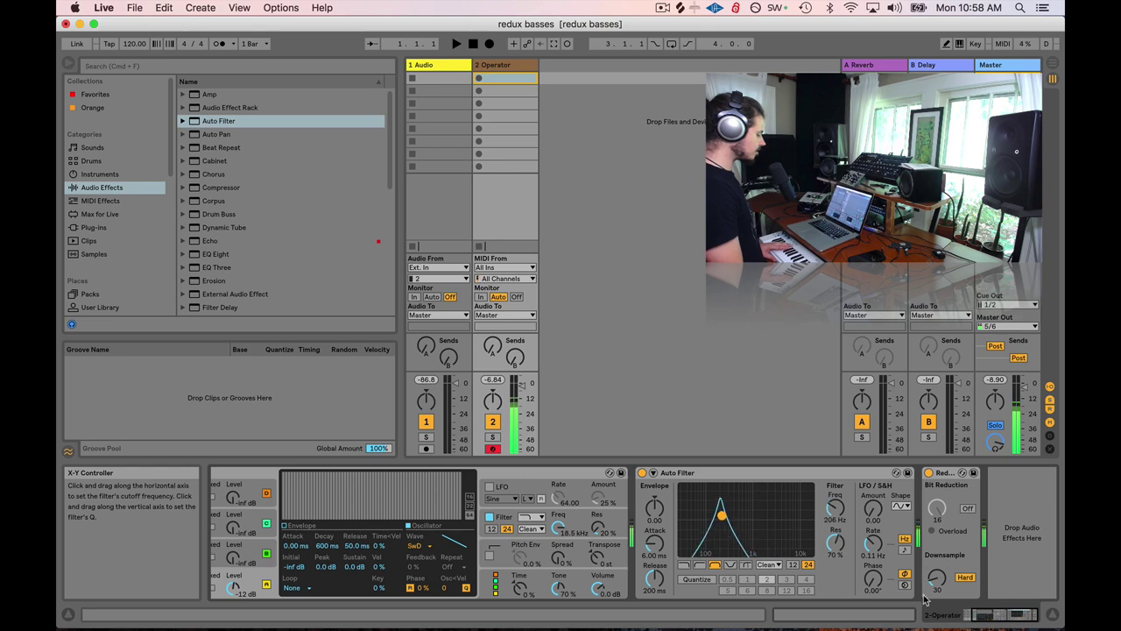
Change Operator's oscillator A waveform to Square D.
left_click(977, 617)
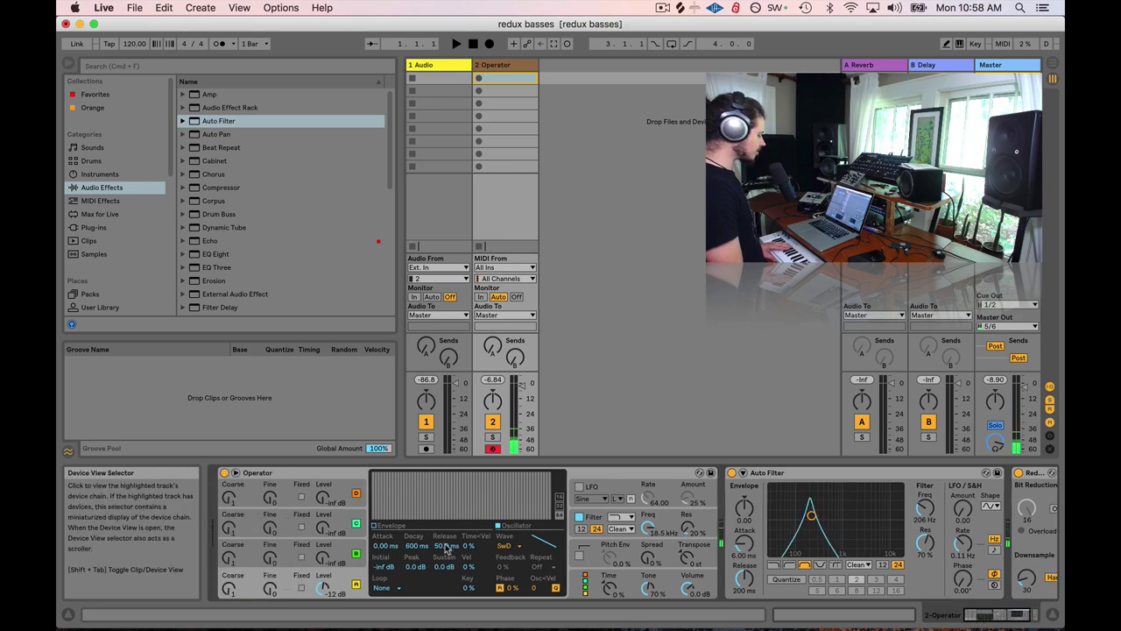
left_click(522, 545)
left_click(512, 492)
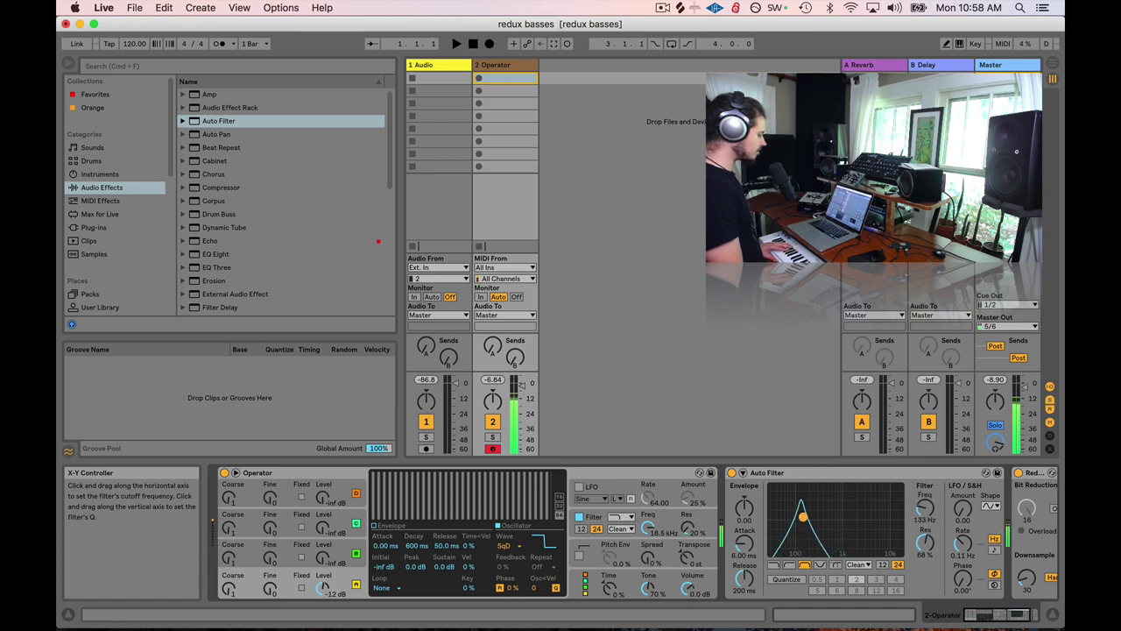
Set Redux's downsampling to 35 and tune the Auto Filter to about 1.03 kHz with 76% resonance.
left_click(975, 616)
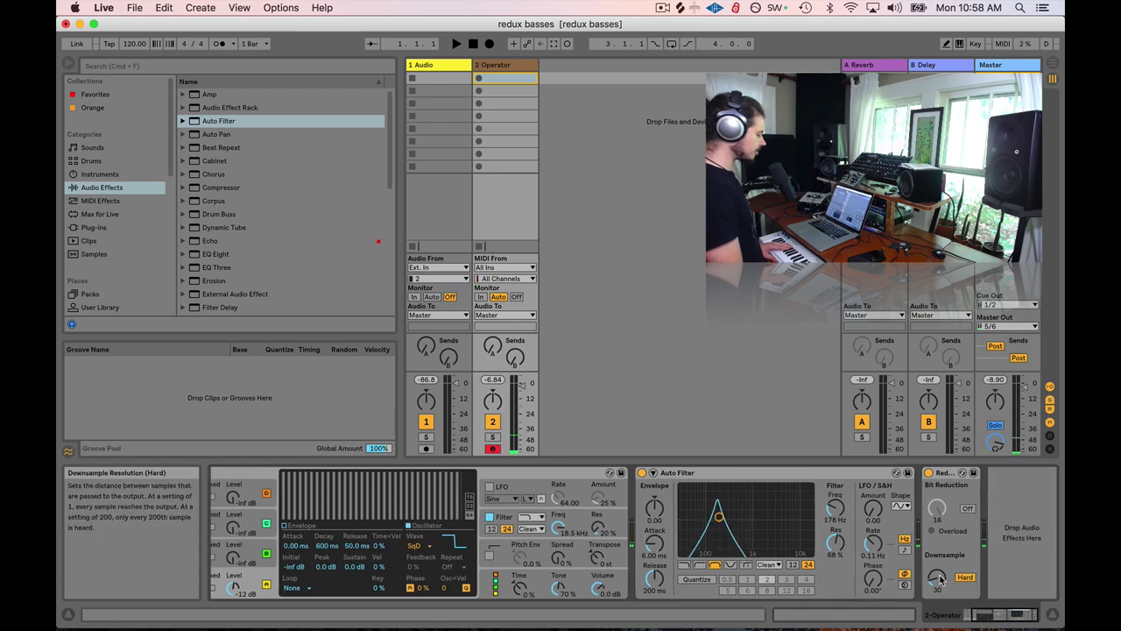
left_click_drag(937, 576, 937, 574)
left_click_drag(719, 517, 753, 512)
Try Redux's bit reduction while tuning the Auto Filter to about 732 Hz with 73% resonance.
left_click(967, 508)
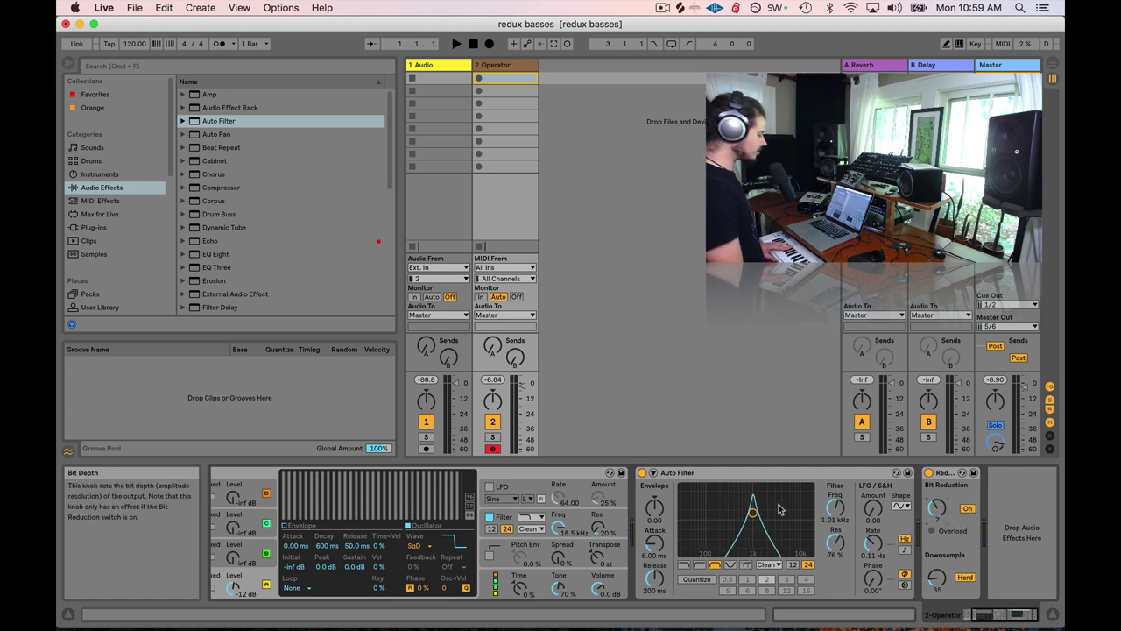
mouse_move(752, 513)
left_mouse_down()
mouse_move(721, 513)
mouse_move(745, 512)
left_mouse_up()
left_click(967, 508)
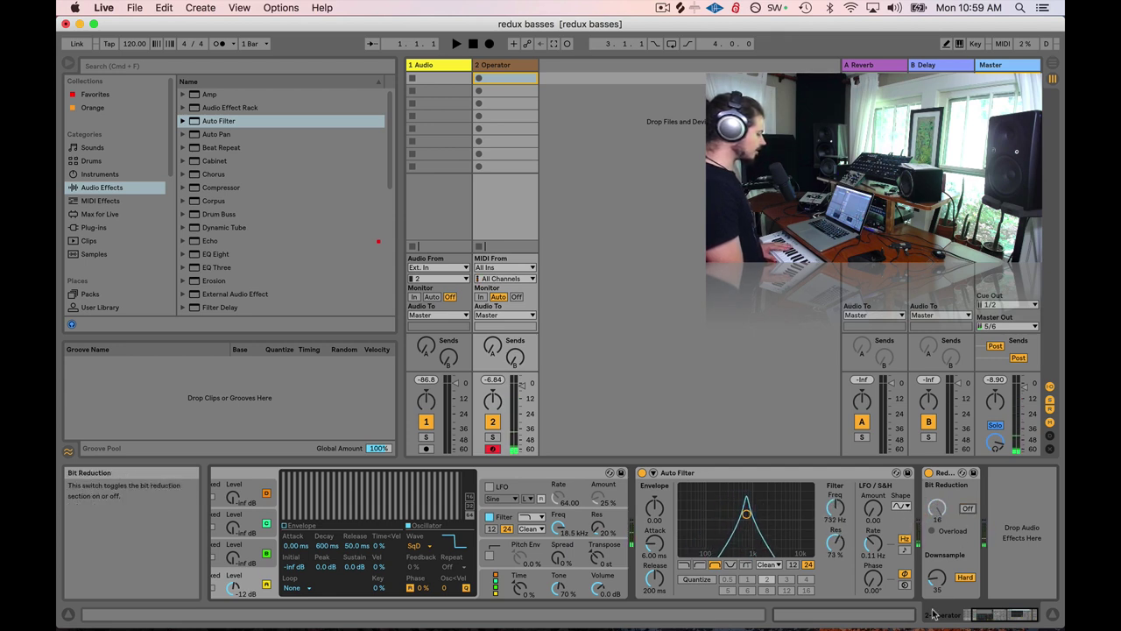
Switch Redux's downsampling to Soft mode at about 10.2 and tune the Auto Filter to about 329 Hz with 61% resonance.
left_click(964, 576)
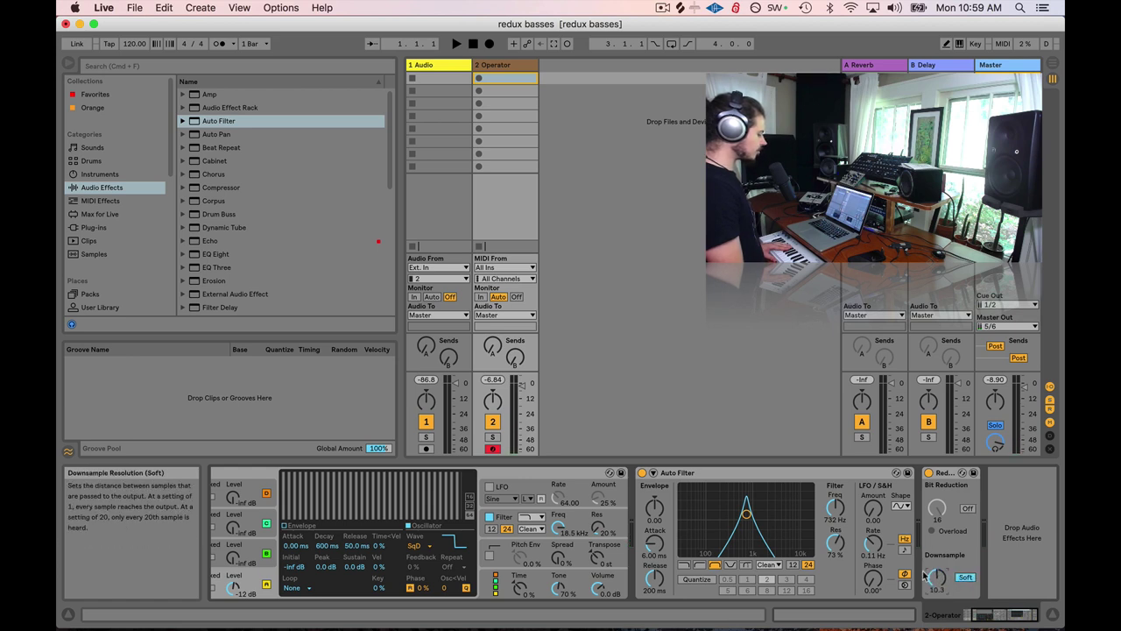
left_click_drag(745, 513, 722, 519)
left_click_drag(938, 578, 938, 588)
mouse_move(726, 519)
left_mouse_down()
mouse_move(714, 528)
mouse_move(760, 513)
mouse_move(730, 520)
left_mouse_up()
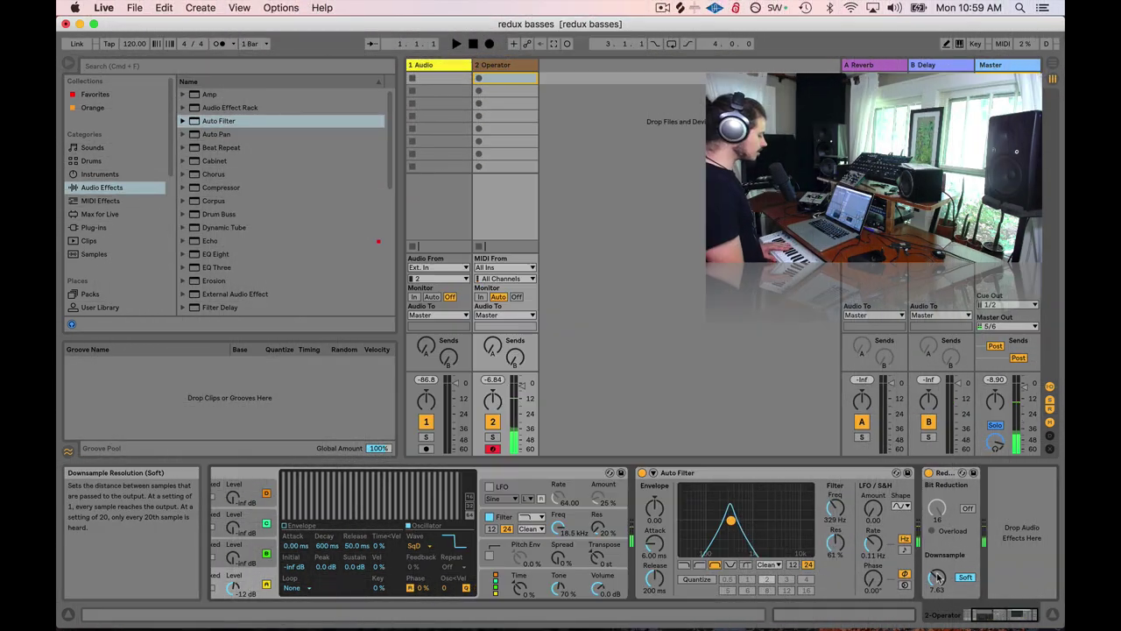
left_click_drag(938, 575, 938, 567)
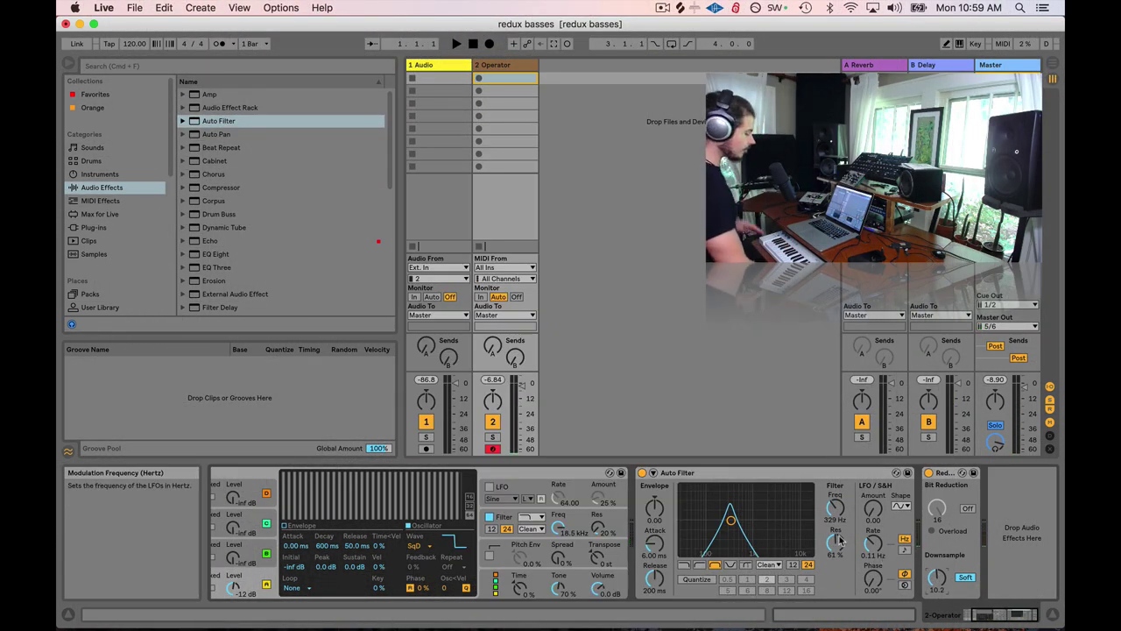
Group the Auto Filter into an Audio Effect Rack and show the rack's macro controls and chain list.
left_click(701, 473)
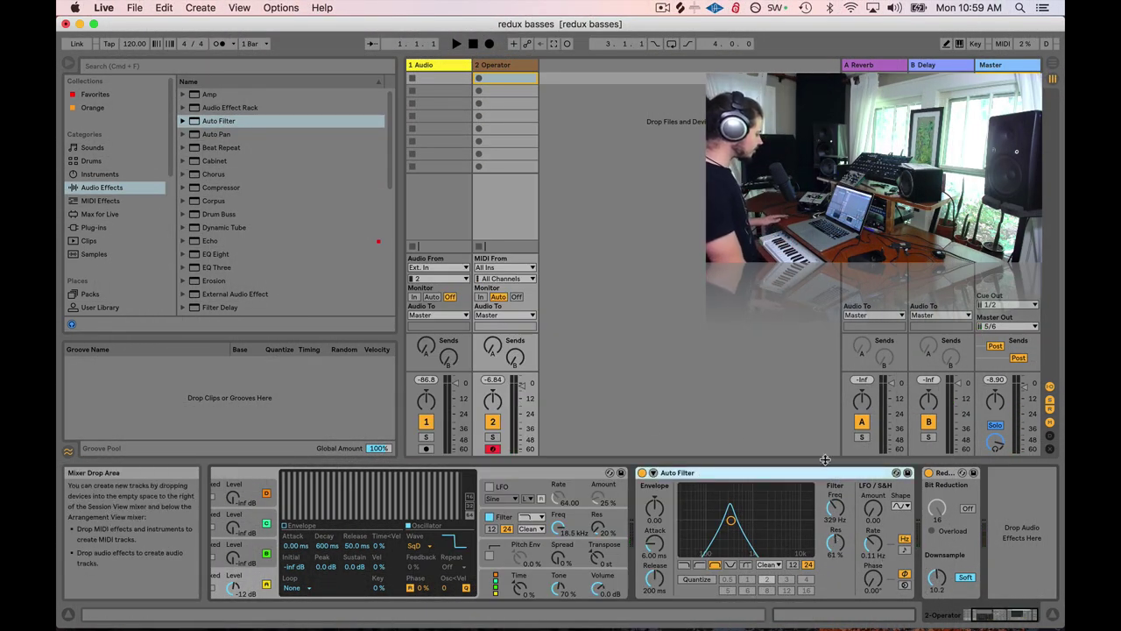
right_click(713, 473)
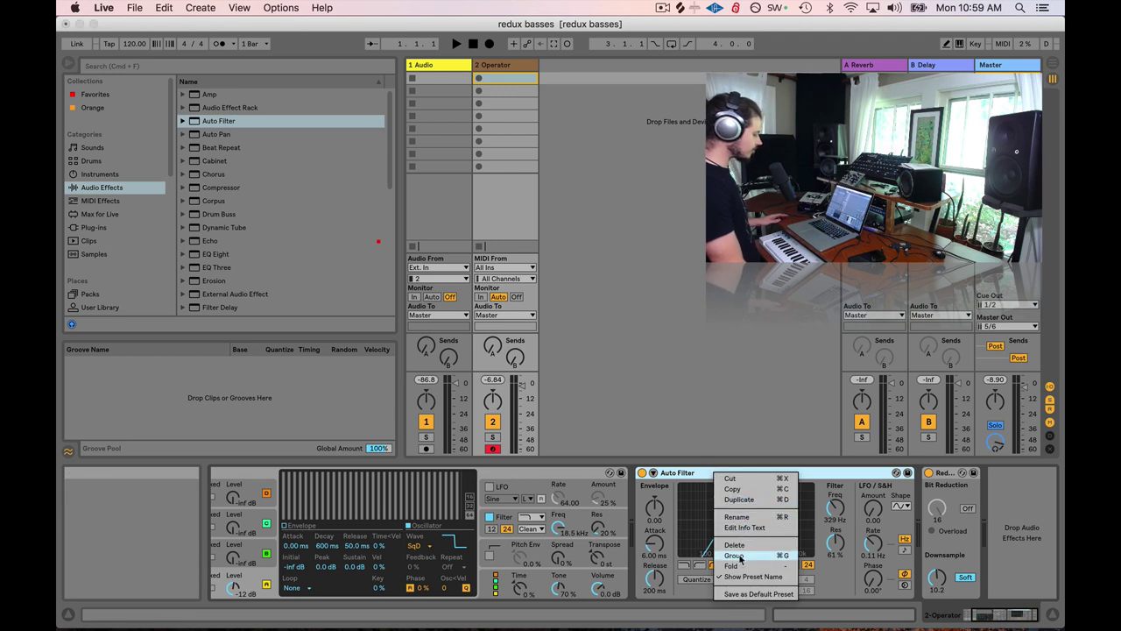
left_click(740, 557)
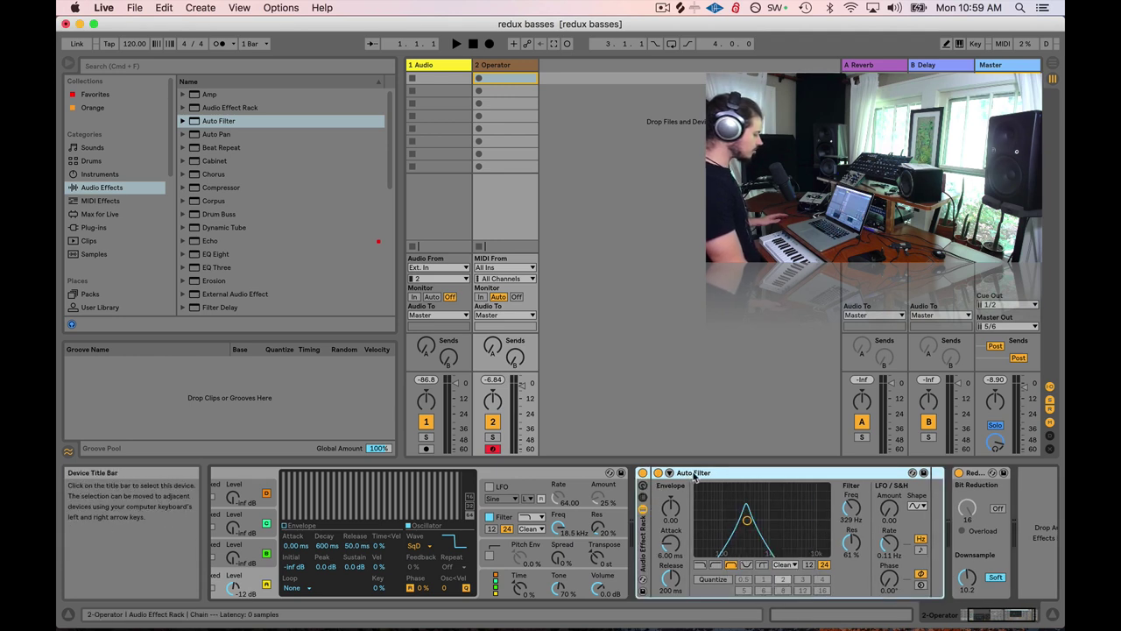
left_click(642, 486)
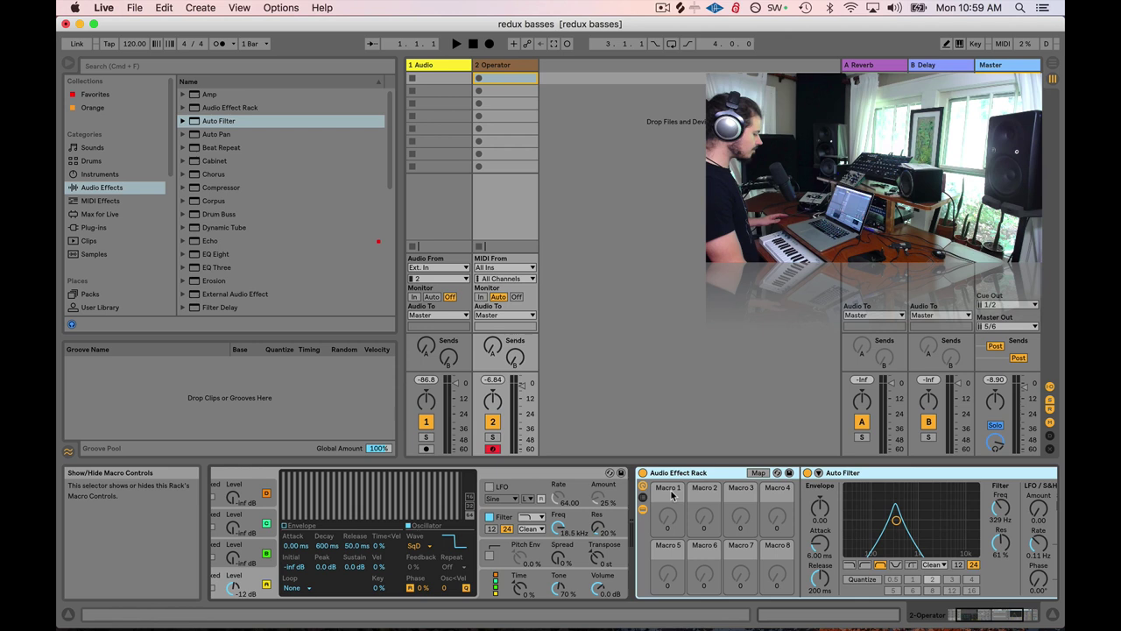
left_click(778, 473)
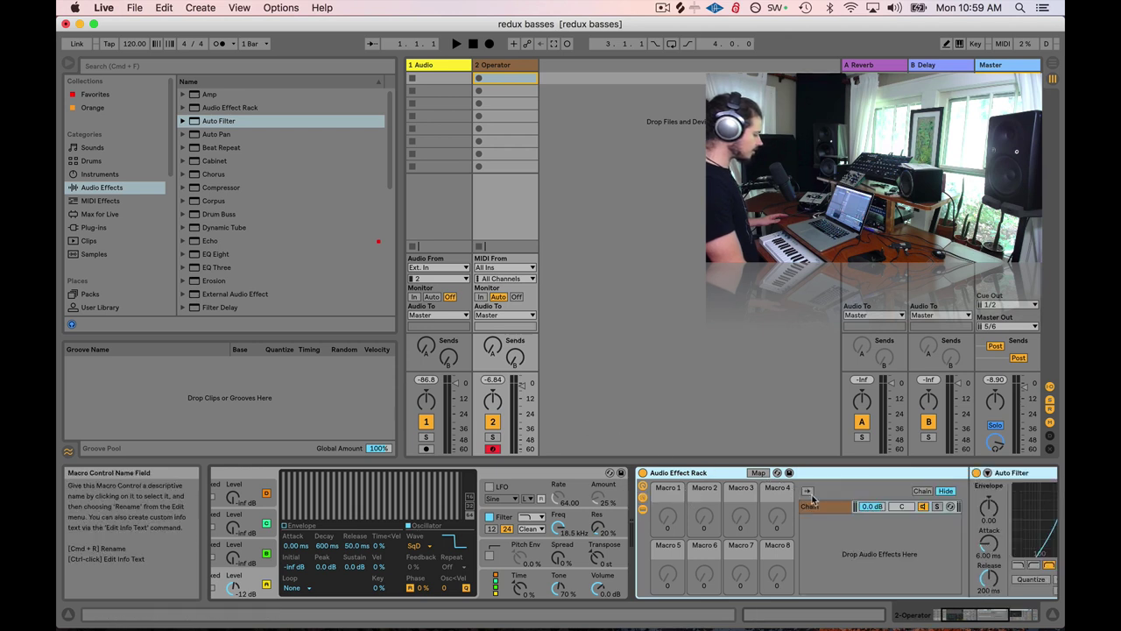
Duplicate the Auto Filter chain twice so the Audio Effect Rack holds three parallel chains.
left_click(813, 505)
right_click(824, 510)
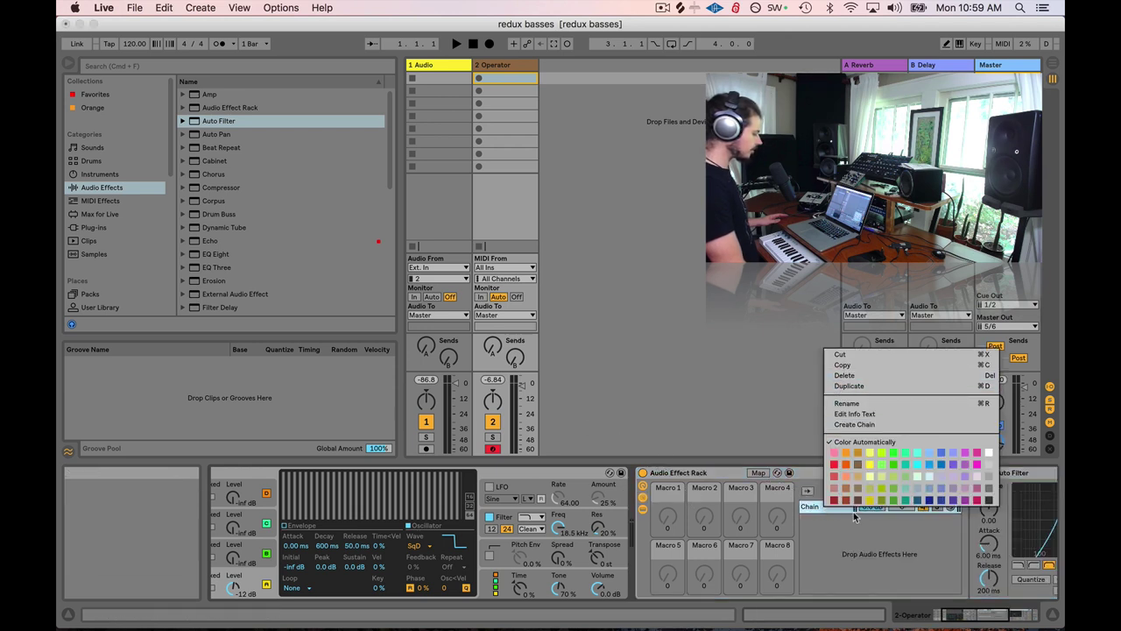
left_click(853, 530)
right_click(823, 509)
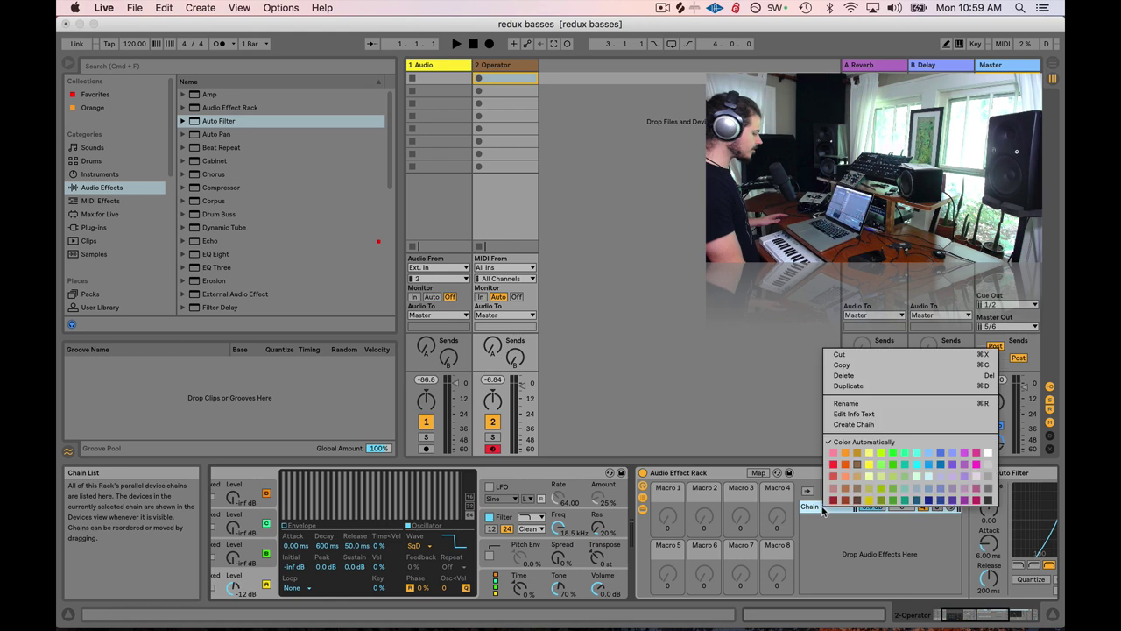
left_click(931, 386)
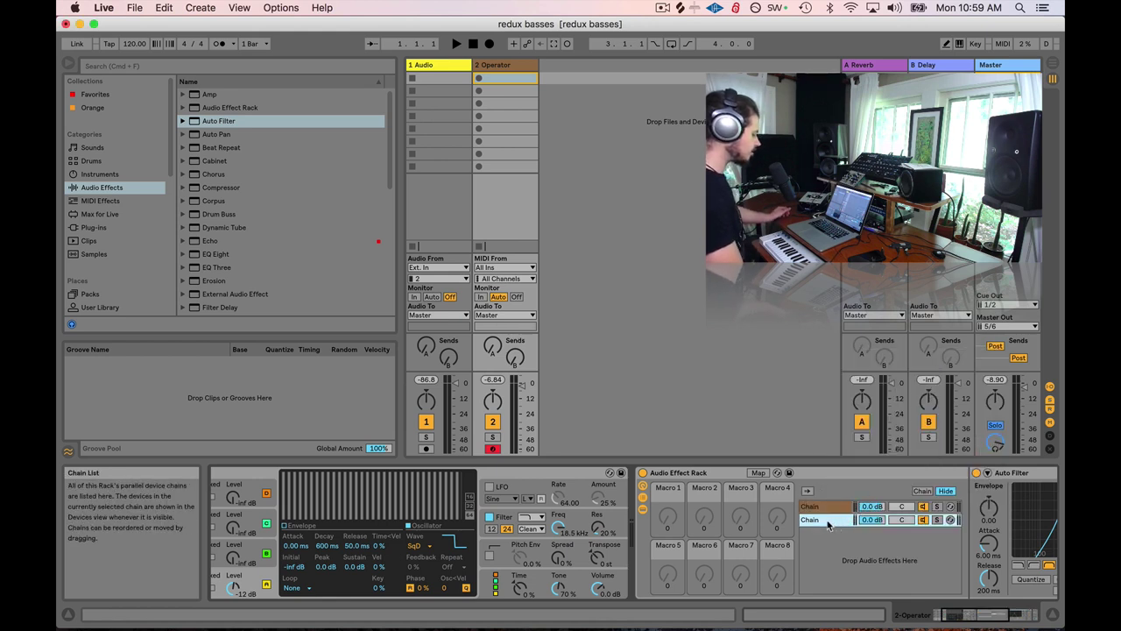
right_click(828, 522)
left_click(926, 395)
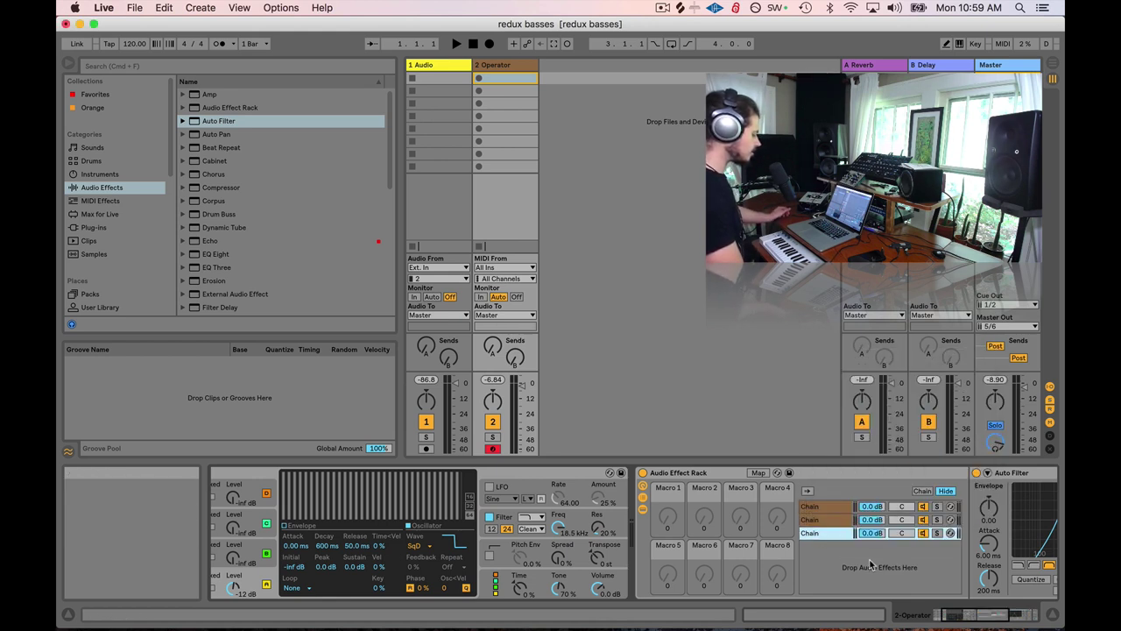
Map the Auto Filter frequency of all three chains to the rack's first macro.
left_click(968, 611)
left_click(663, 521)
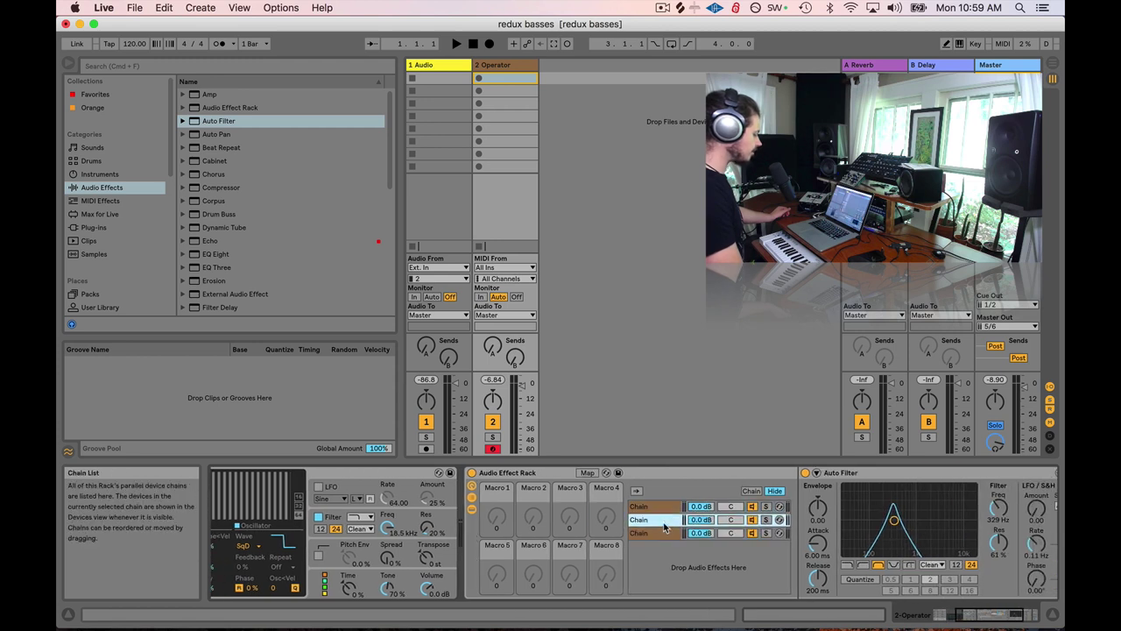
left_click(663, 534)
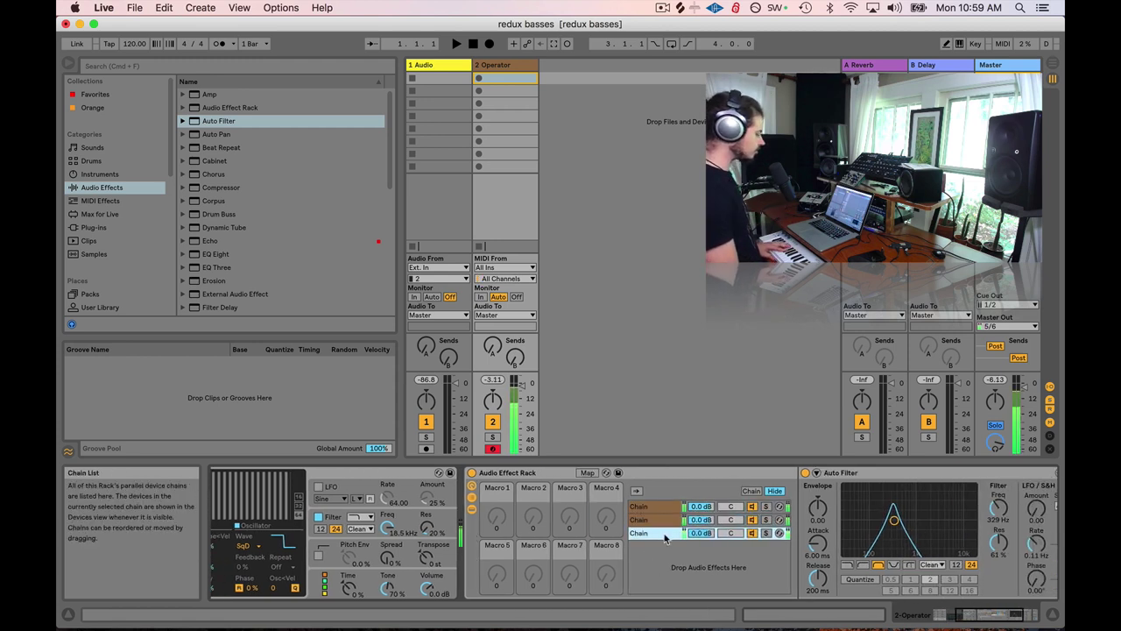
left_click(666, 507)
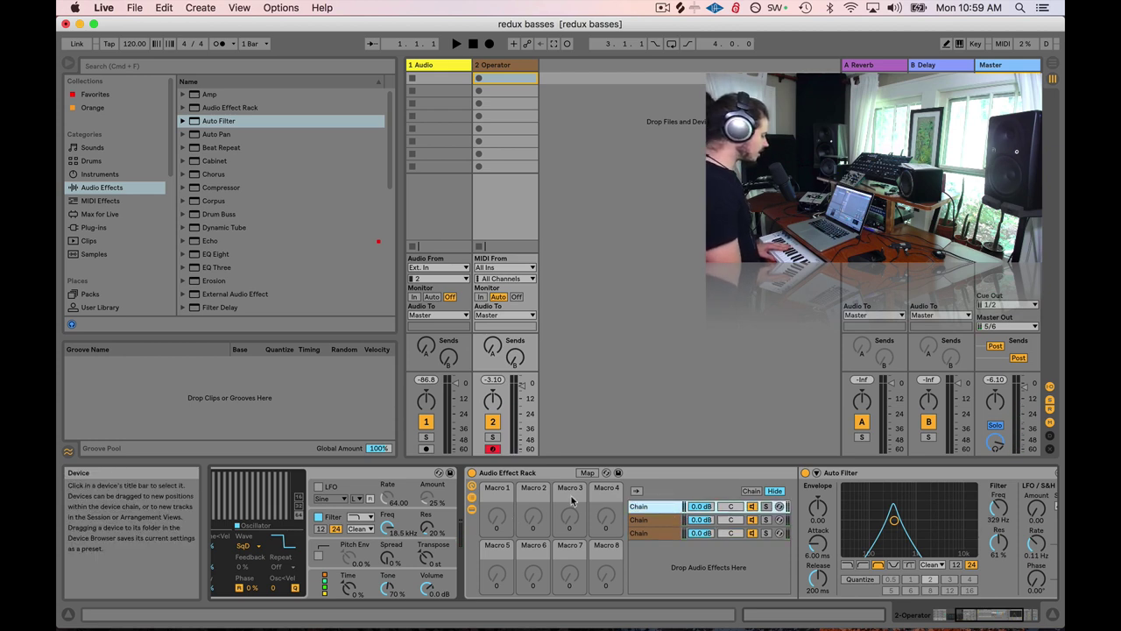
left_click(585, 473)
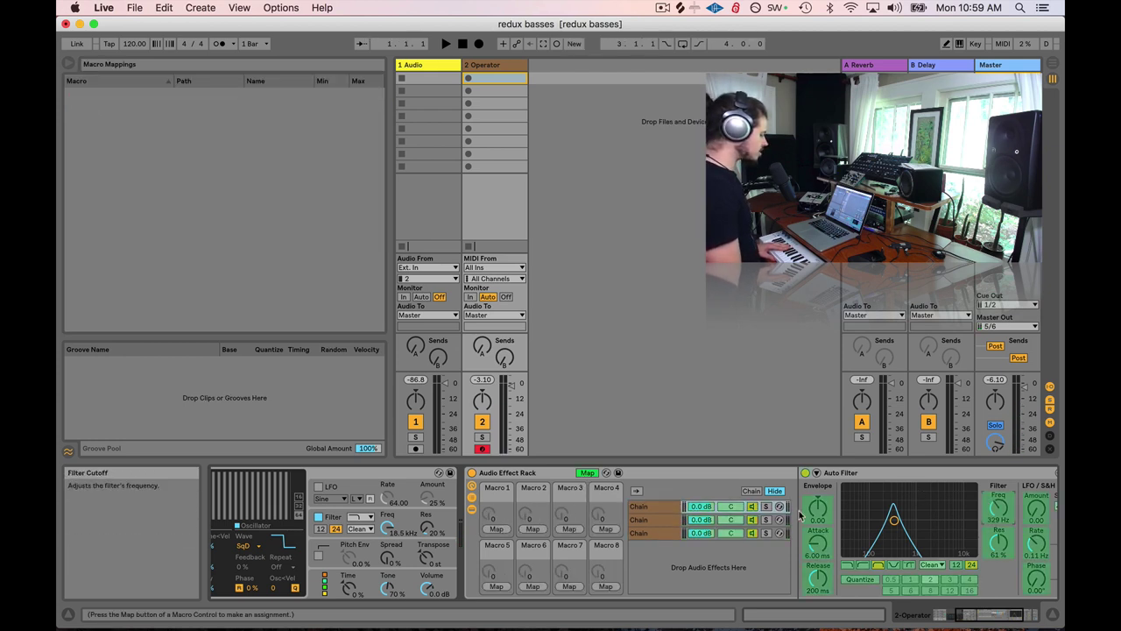
left_click(496, 526)
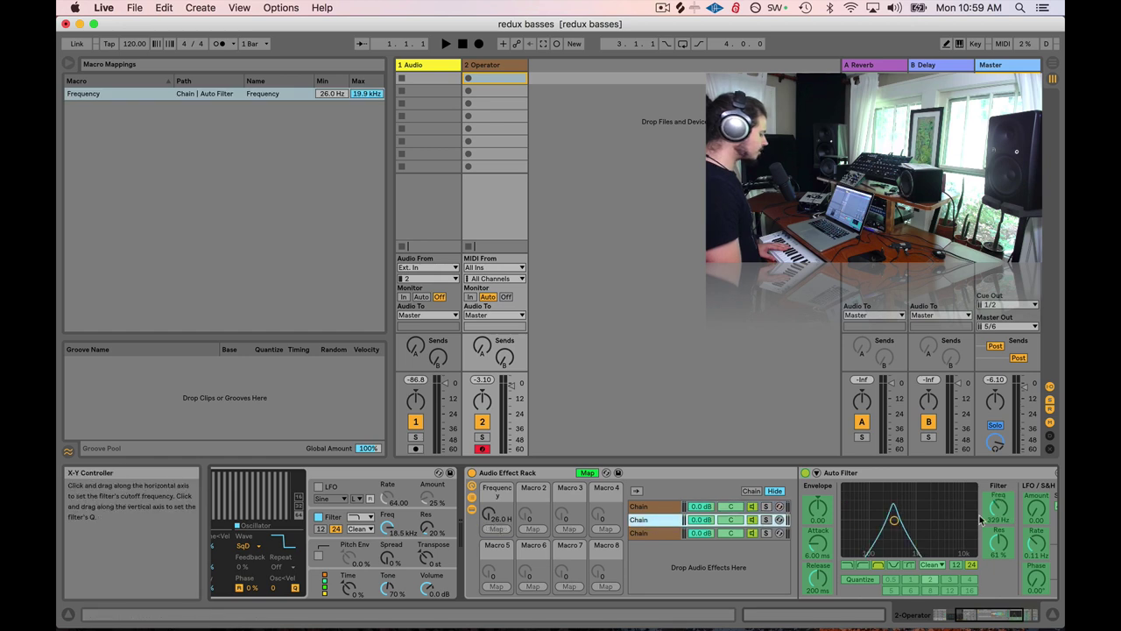
left_click(497, 528)
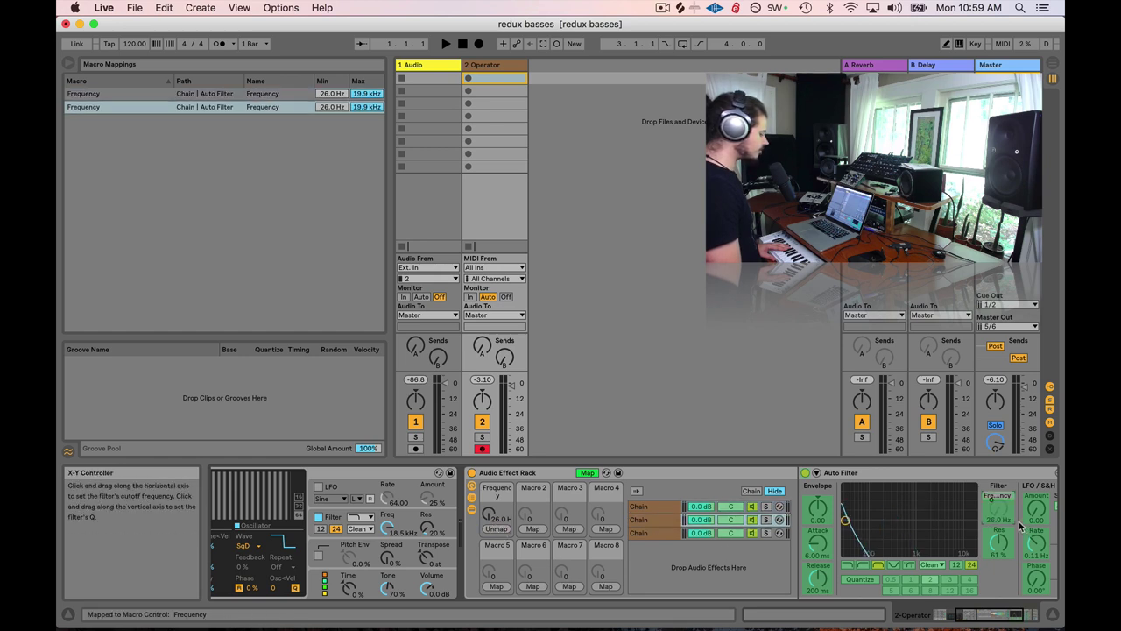
left_click(663, 532)
left_click(997, 507)
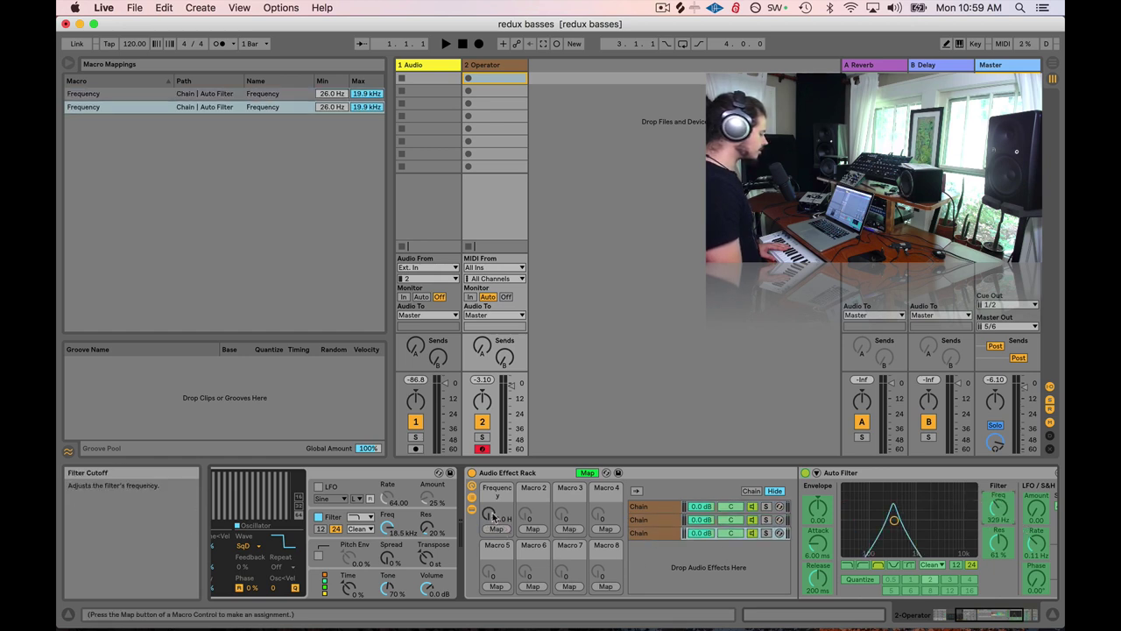
left_click(496, 528)
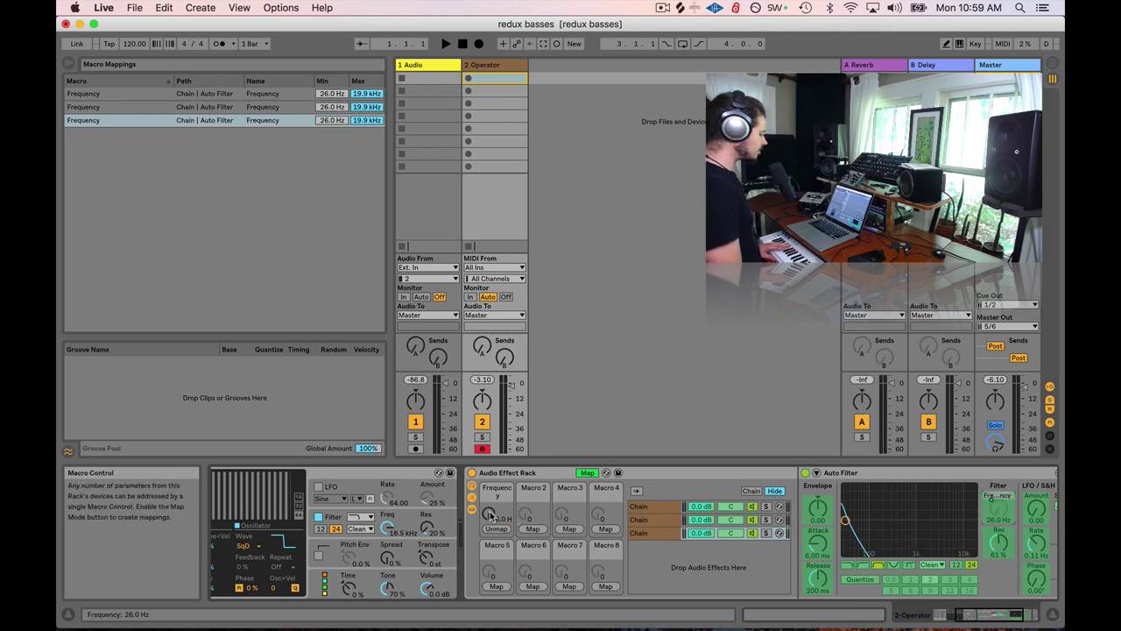
Turn the Frequency macro up to 303 Hz and check how the Auto Filter in each chain follows it.
left_click_drag(490, 515, 490, 516)
left_click(667, 520)
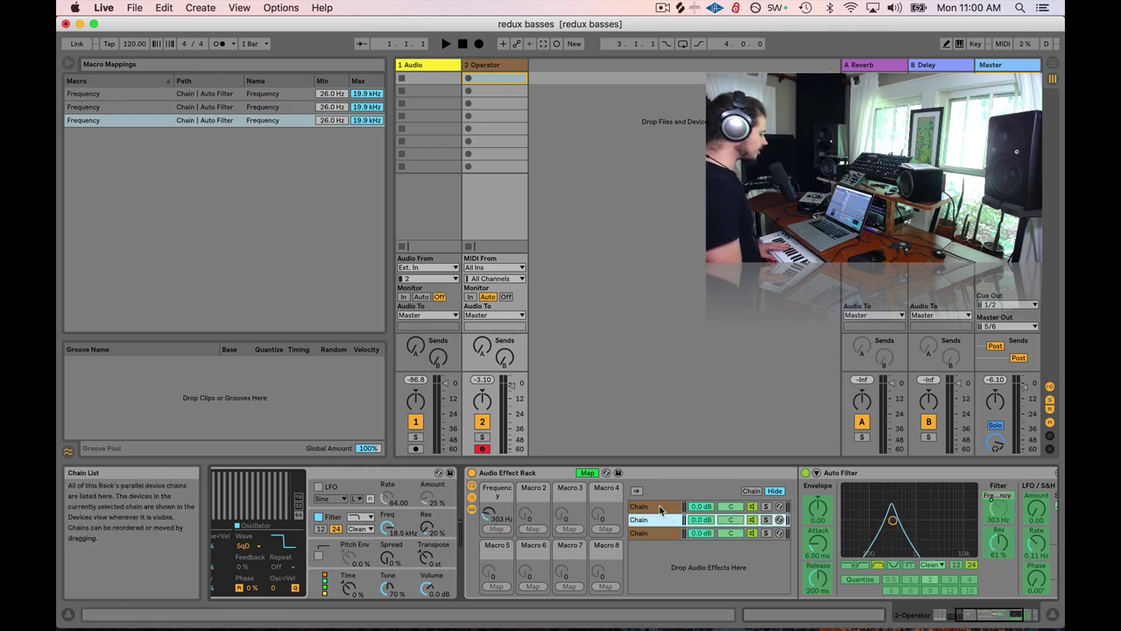
left_click(661, 507)
left_click(662, 520)
left_click(661, 533)
left_click(660, 520)
left_click(656, 508)
left_click(654, 522)
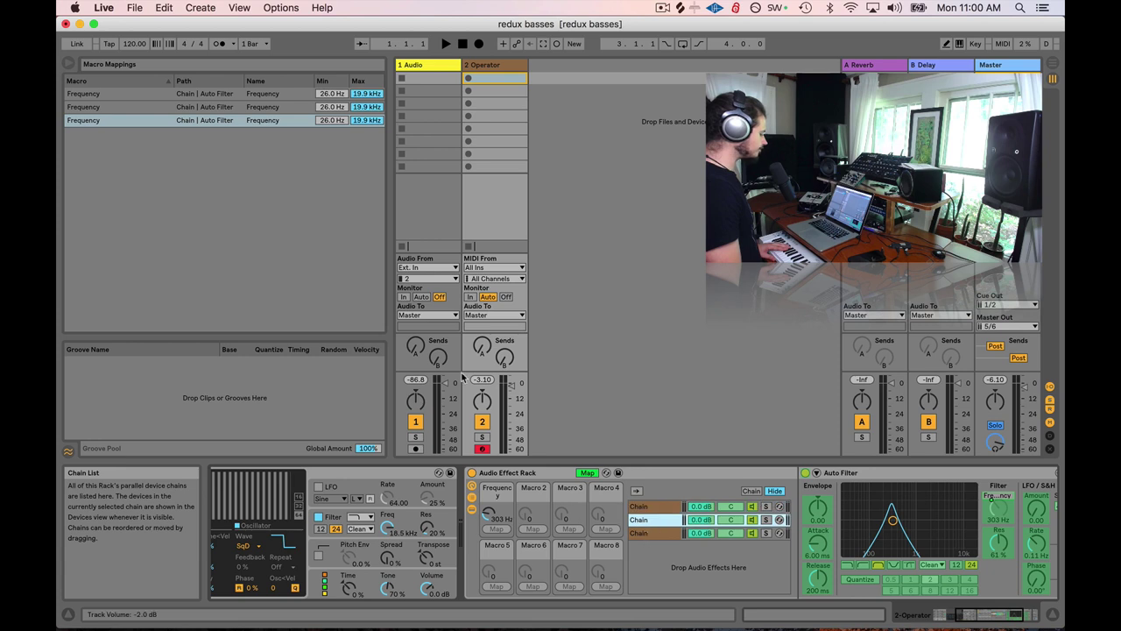
Set the frequency mapping ranges to 56.5–798 Hz, 386 Hz–2.14 kHz and 840 Hz–3.41 kHz for the first, second and third chains.
left_click_drag(331, 94, 331, 79)
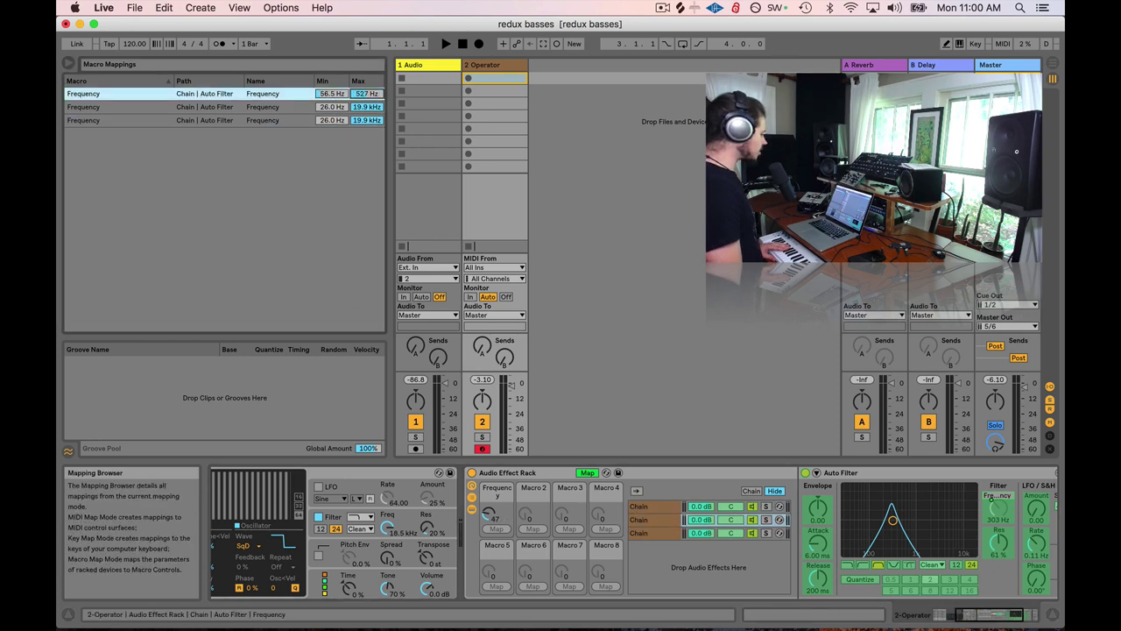
left_click_drag(331, 107, 366, 131)
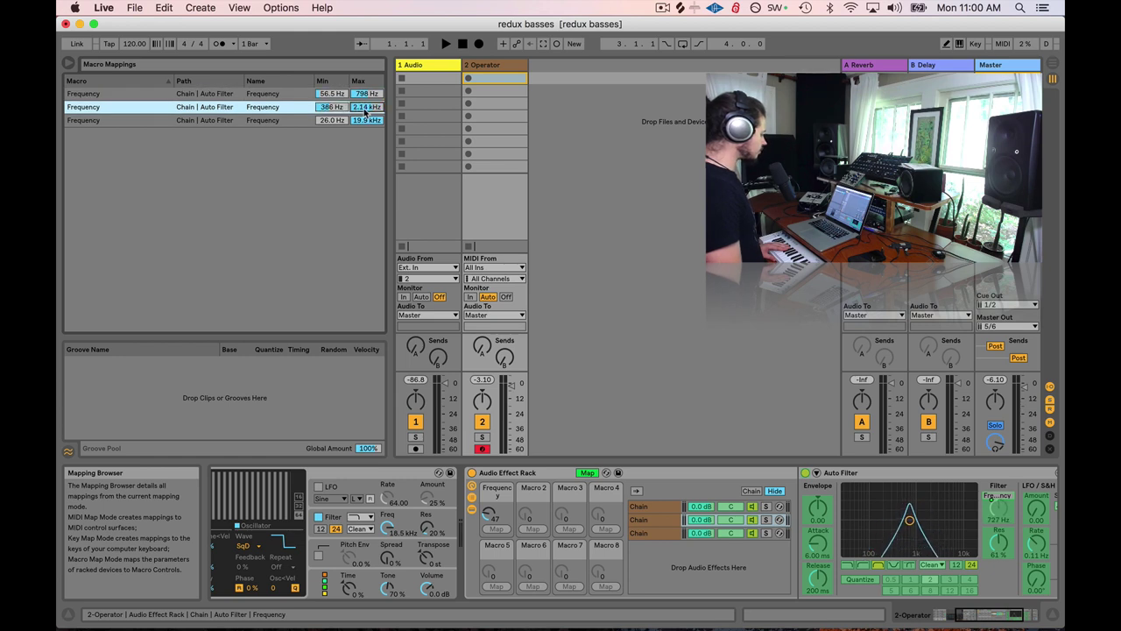
left_click_drag(338, 120, 338, 109)
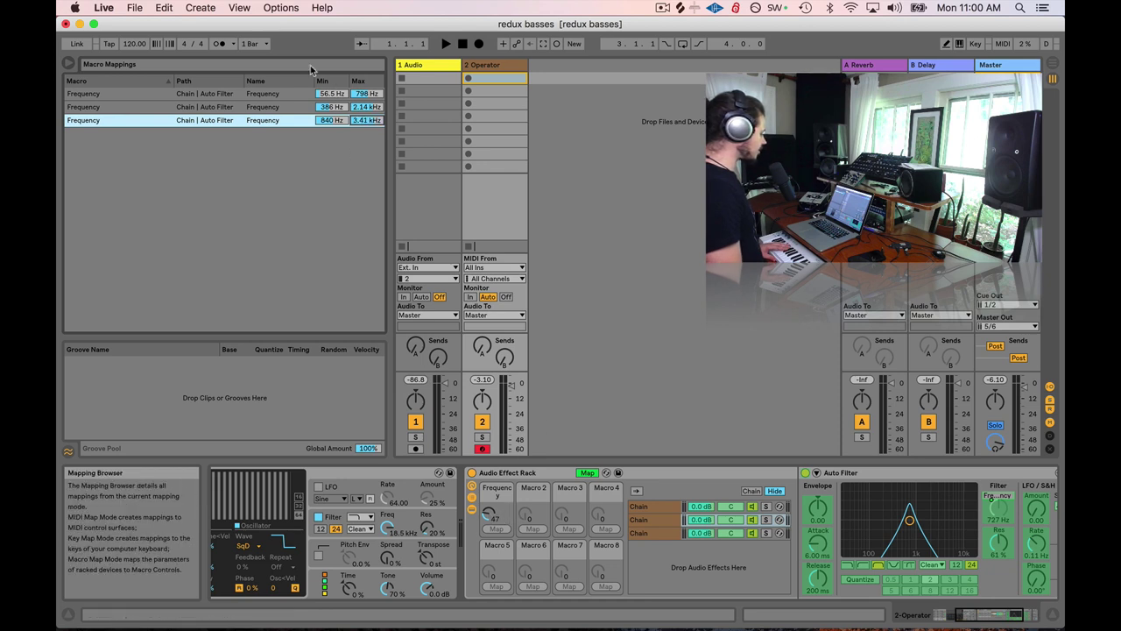
Raise the Frequency macro to 83 and compare the filter cutoffs across the three chains.
left_click_drag(489, 515, 489, 501)
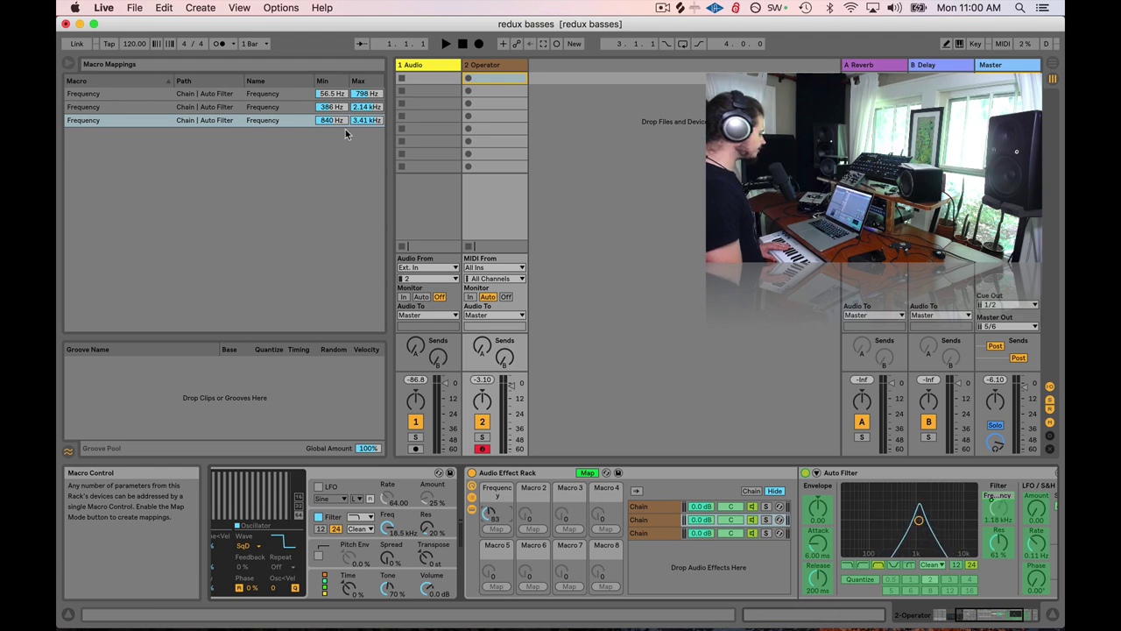
left_click(659, 507)
left_click(659, 521)
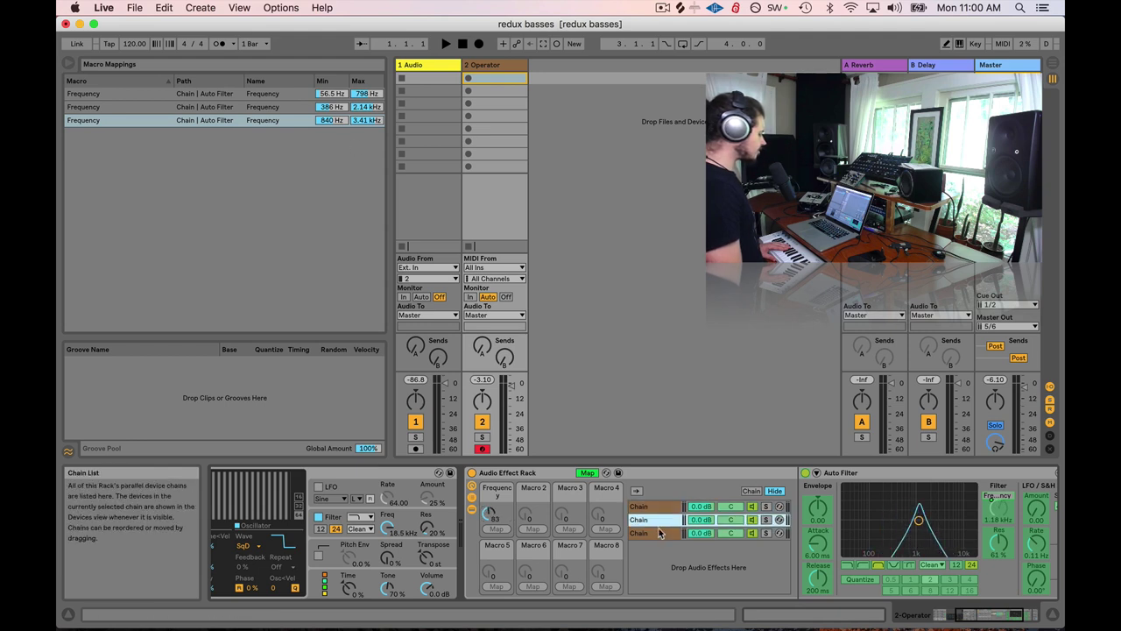
left_click(660, 532)
left_click(659, 520)
left_click(659, 507)
left_click(660, 520)
left_click(662, 532)
left_click(660, 522)
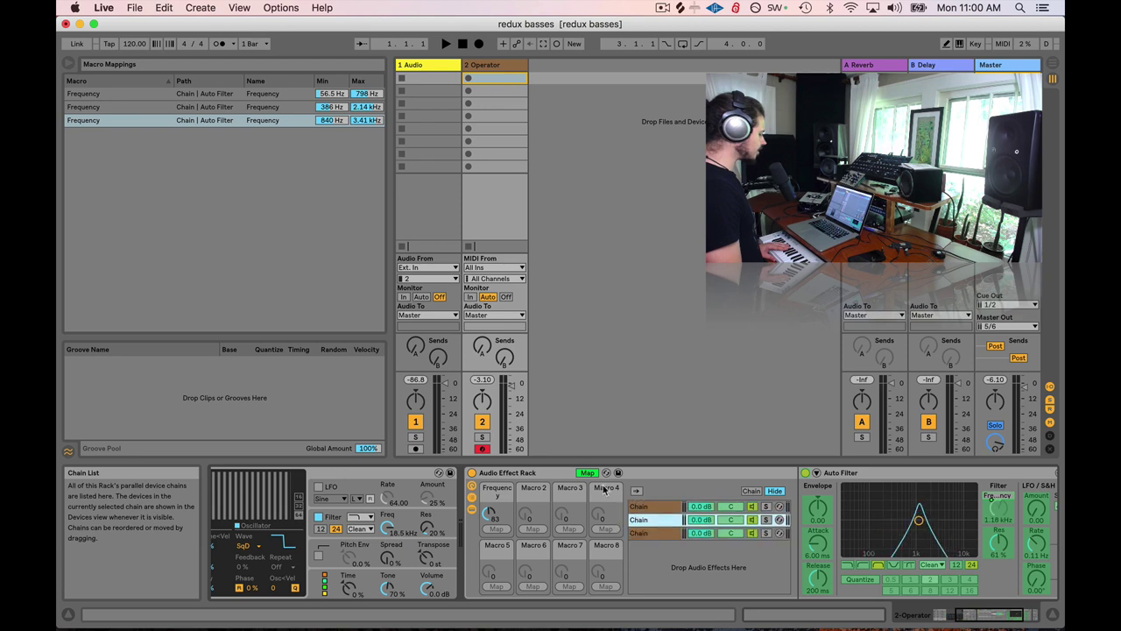
While sweeping the Frequency macro, narrow the mappings to 56.5–268 Hz, 152 Hz–1.41 kHz and 1.41–1.65 kHz.
left_click_drag(489, 514, 489, 544)
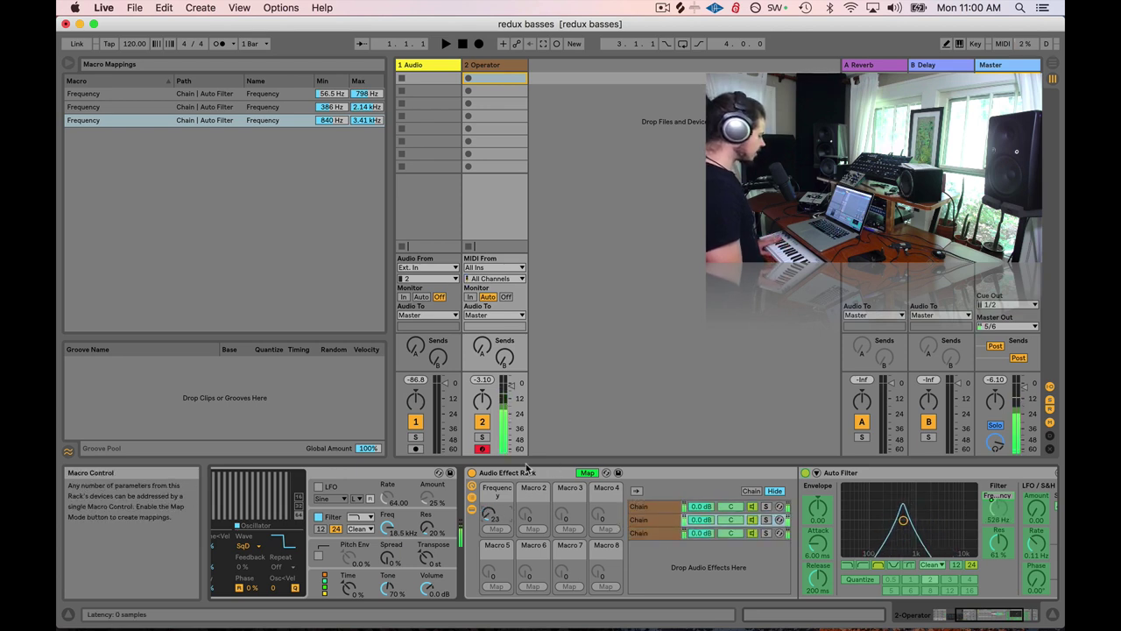
mouse_move(377, 121)
left_mouse_down()
mouse_move(331, 123)
mouse_move(363, 125)
left_mouse_up()
left_click_drag(489, 515, 489, 482)
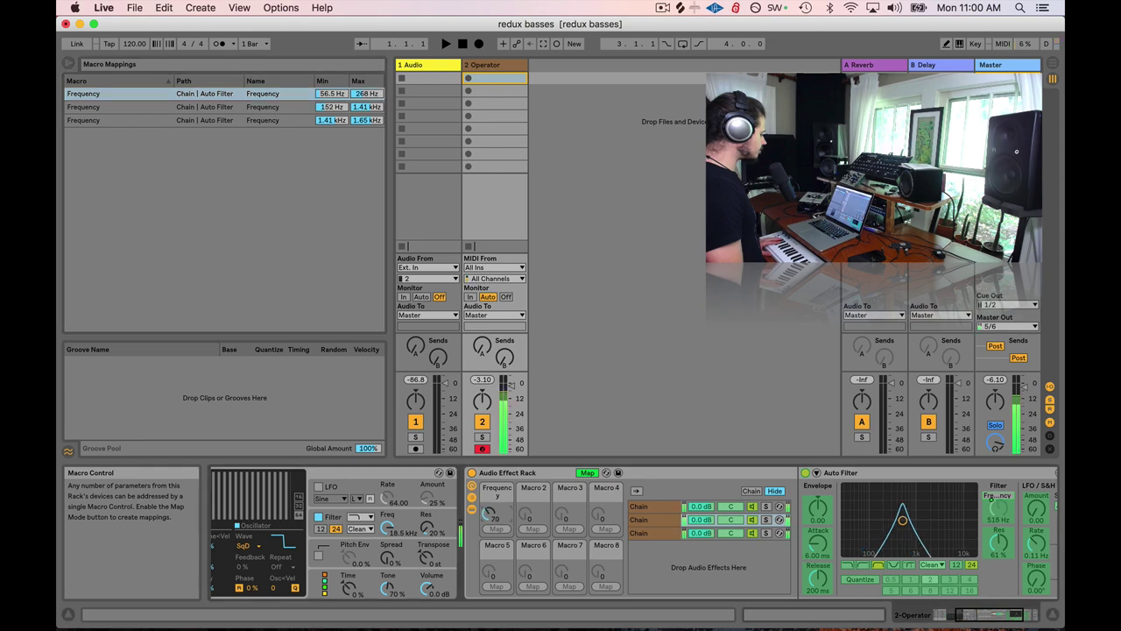
Refine the second chain's frequency range to 242–840 Hz and the third's to 2.14–2.77 kHz, and leave macro mapping with the macro at 29.
left_click(362, 95)
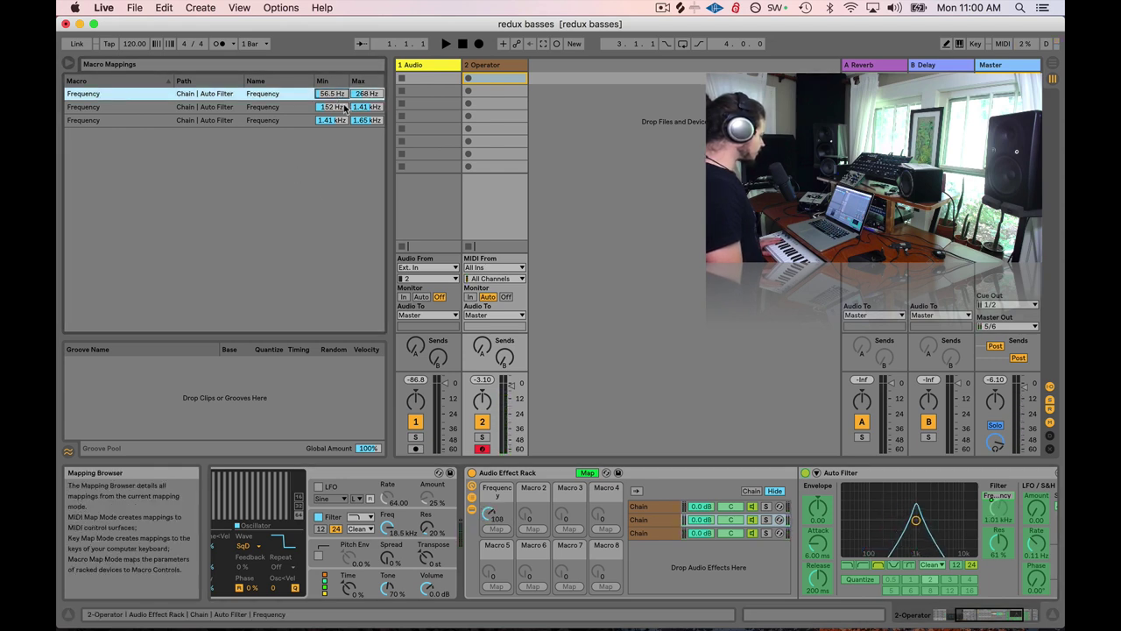
mouse_move(345, 107)
left_mouse_down()
mouse_move(345, 97)
mouse_move(364, 109)
left_mouse_up()
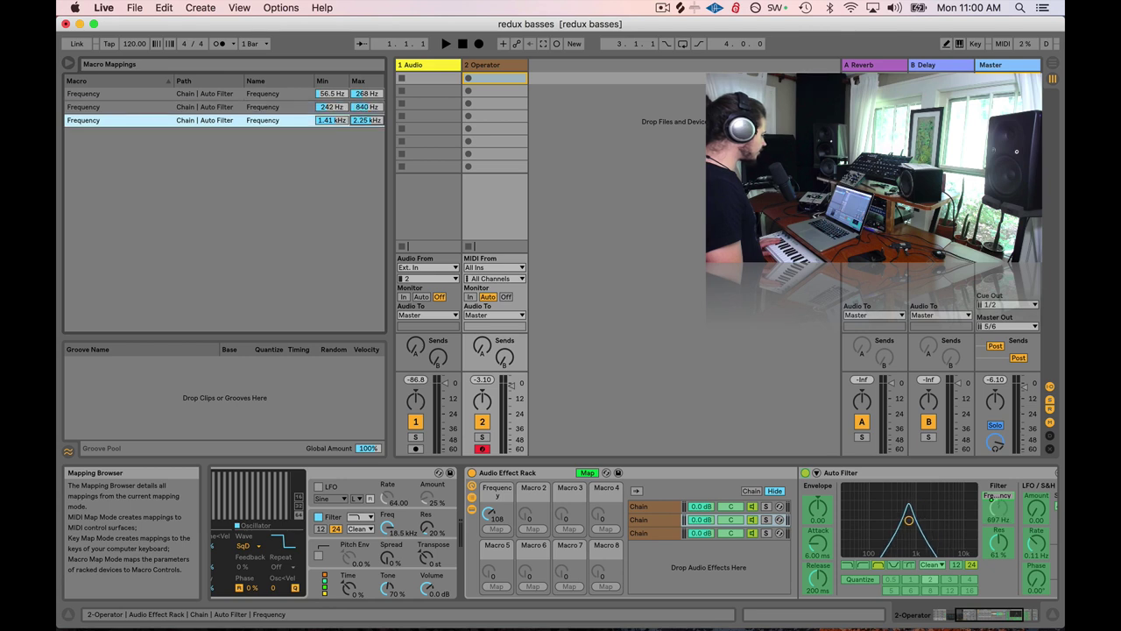
left_click_drag(488, 515, 489, 552)
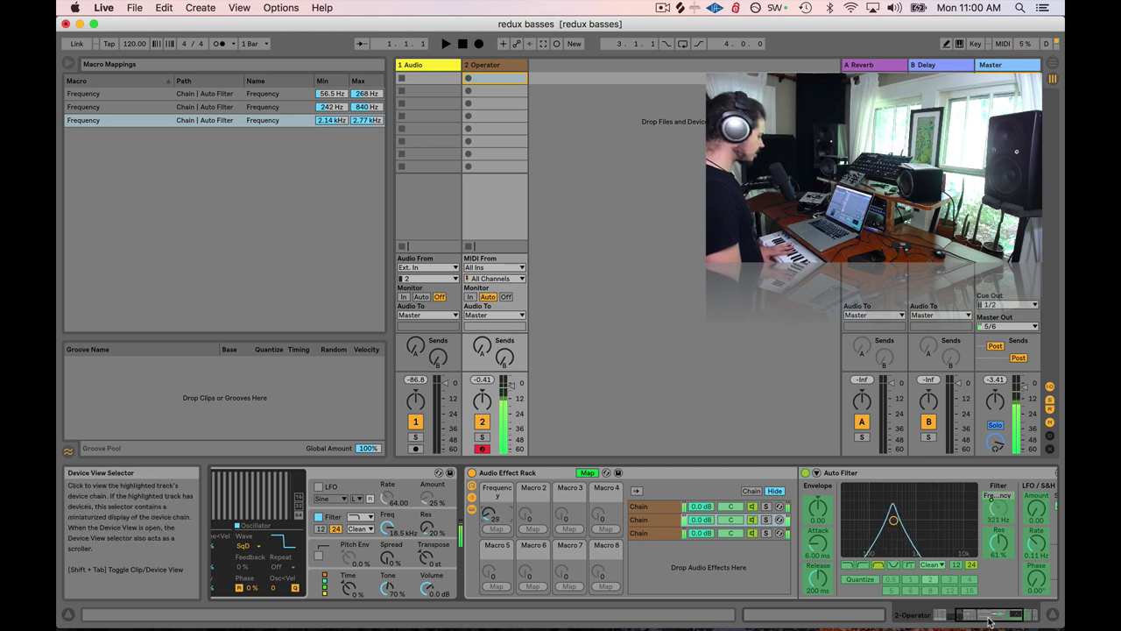
left_click(1027, 610)
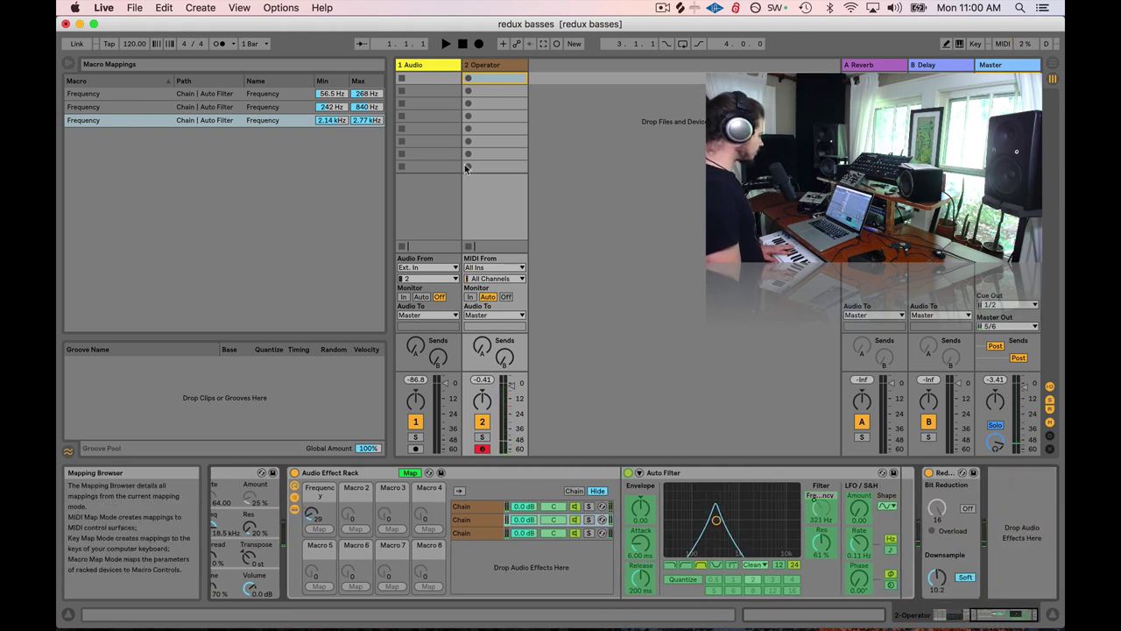
left_click(410, 472)
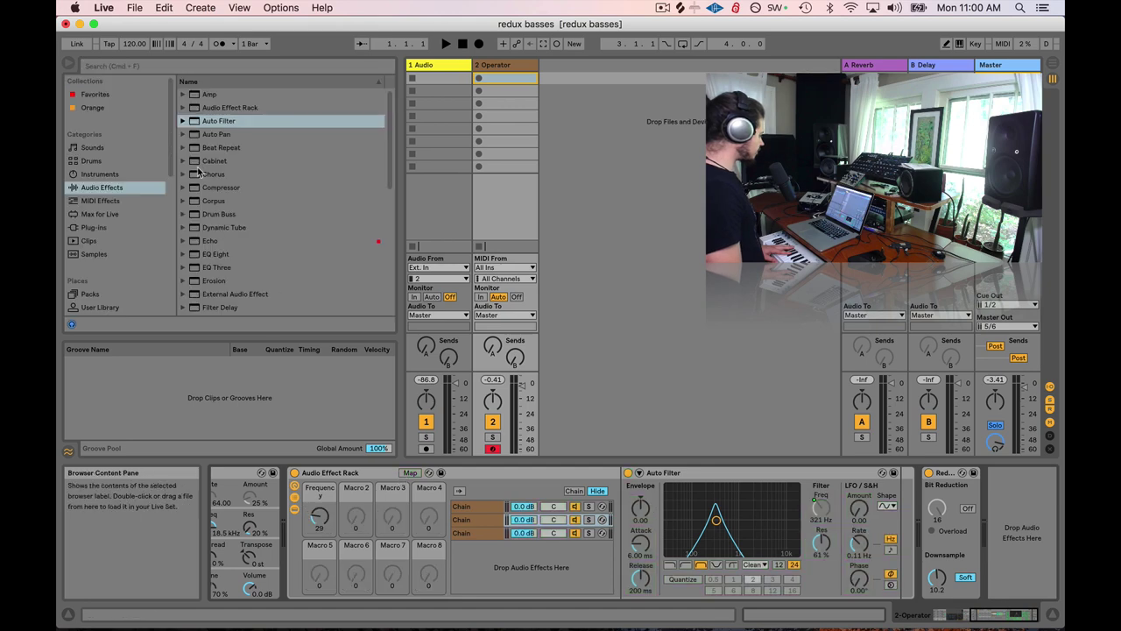
Add a low-pass Auto Filter after Redux at 10.0 kHz with 16% resonance, and raise the rack's Frequency macro to 56.
double_click(196, 121)
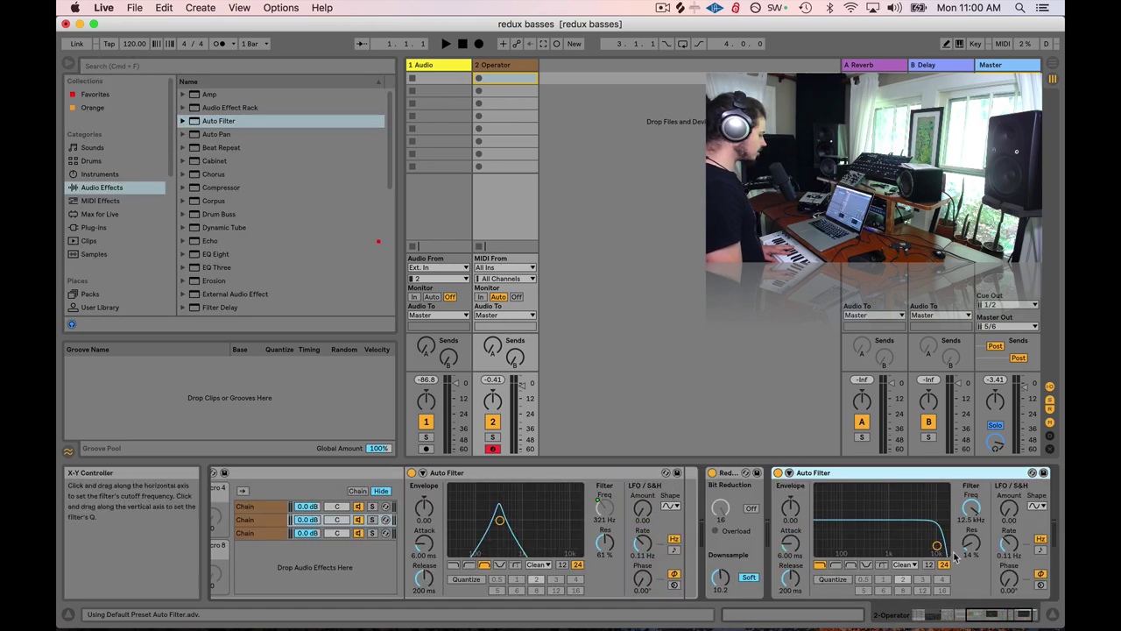
left_click_drag(937, 547, 933, 546)
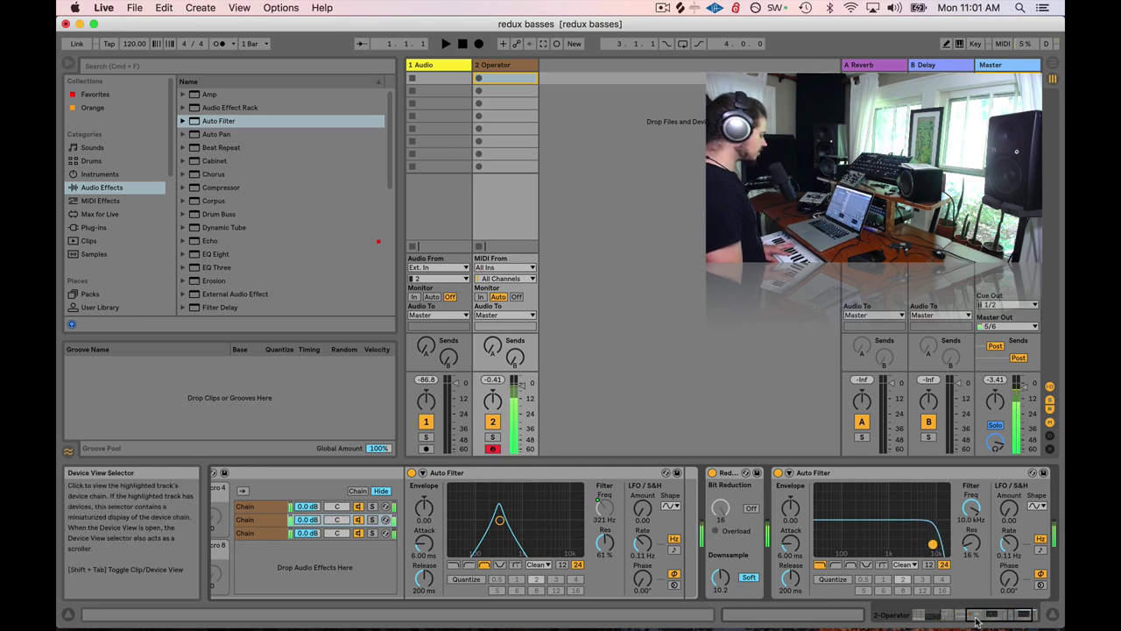
left_click(931, 607)
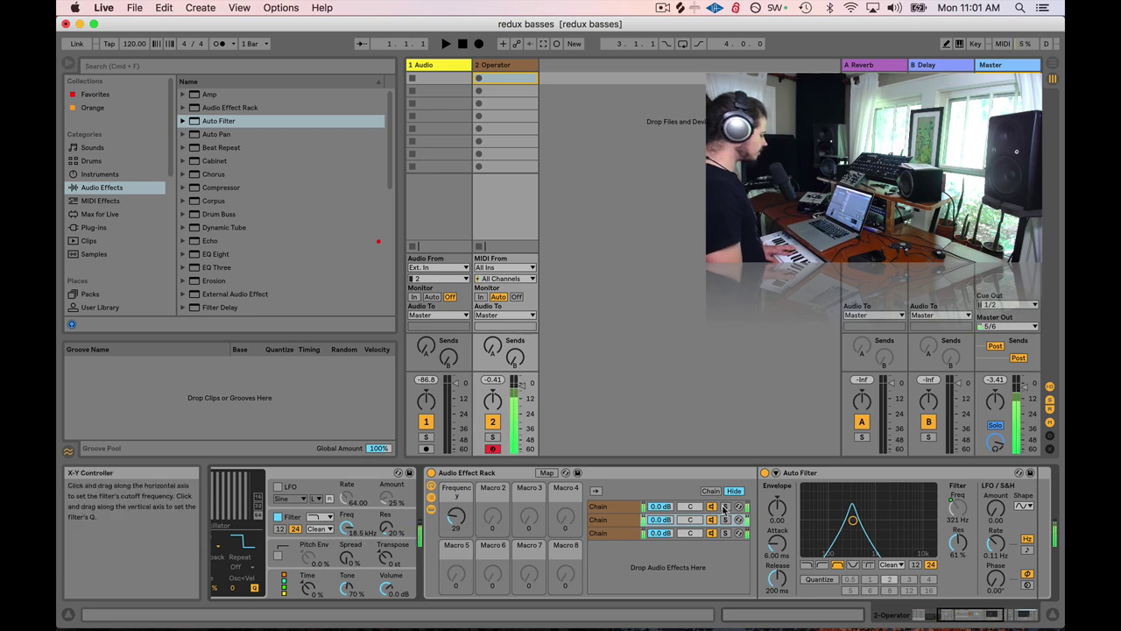
mouse_move(463, 508)
left_mouse_down()
mouse_move(463, 478)
mouse_move(464, 498)
left_mouse_up()
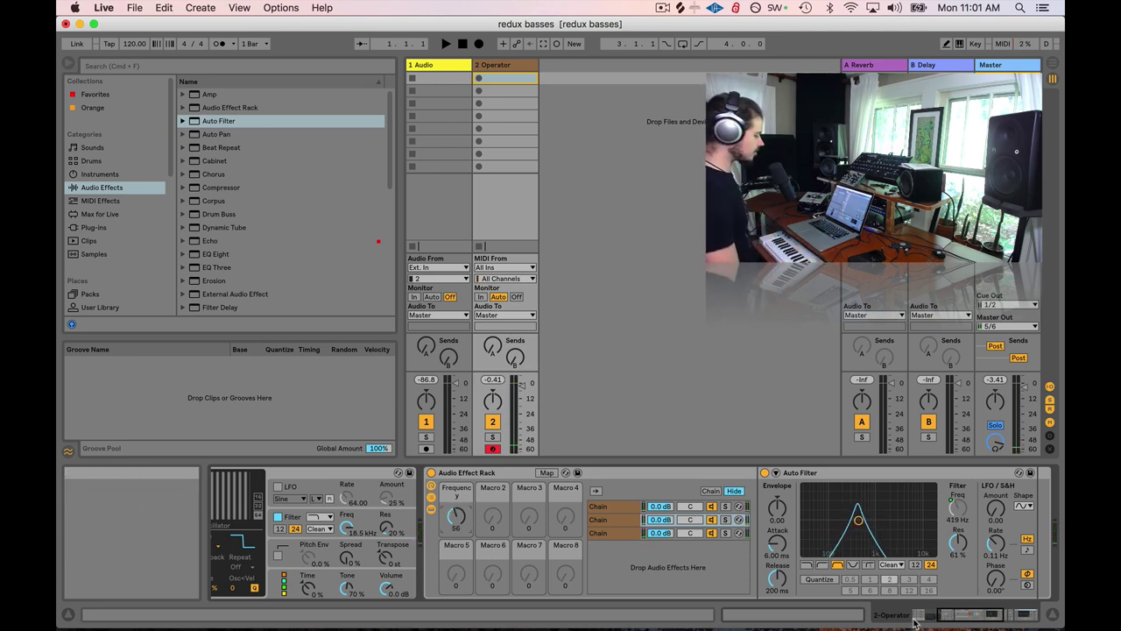
Raise the filter resonance to 74% in the second chain and 80% in the third, and lower the post-Redux filter to 6.01 kHz.
left_click(967, 610)
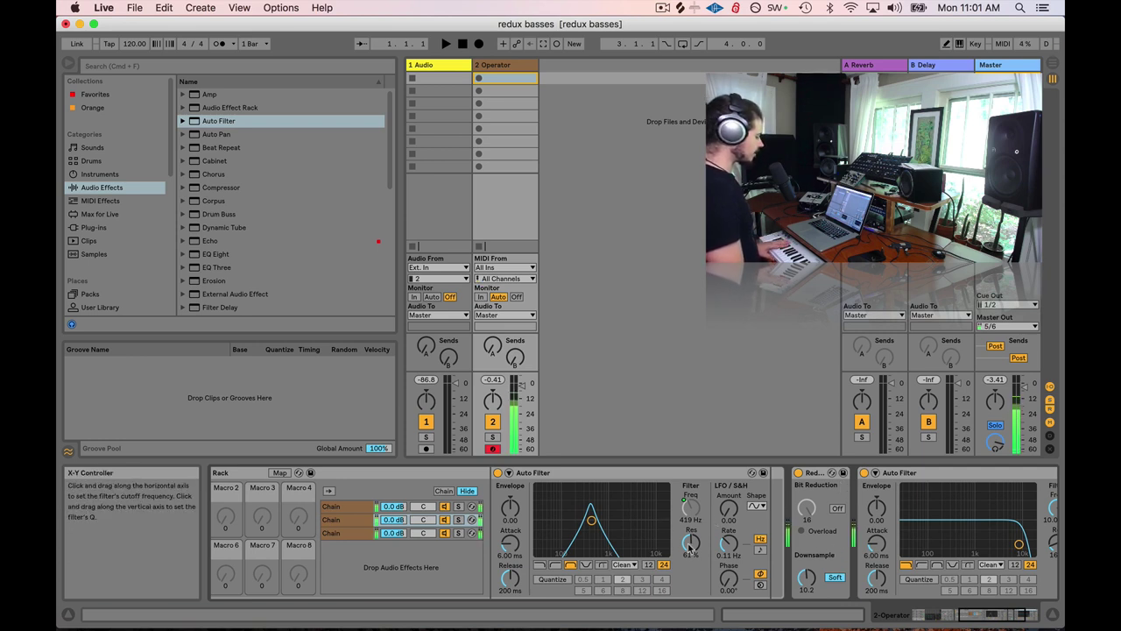
left_click_drag(691, 544, 691, 529)
left_click(355, 507)
left_click(366, 531)
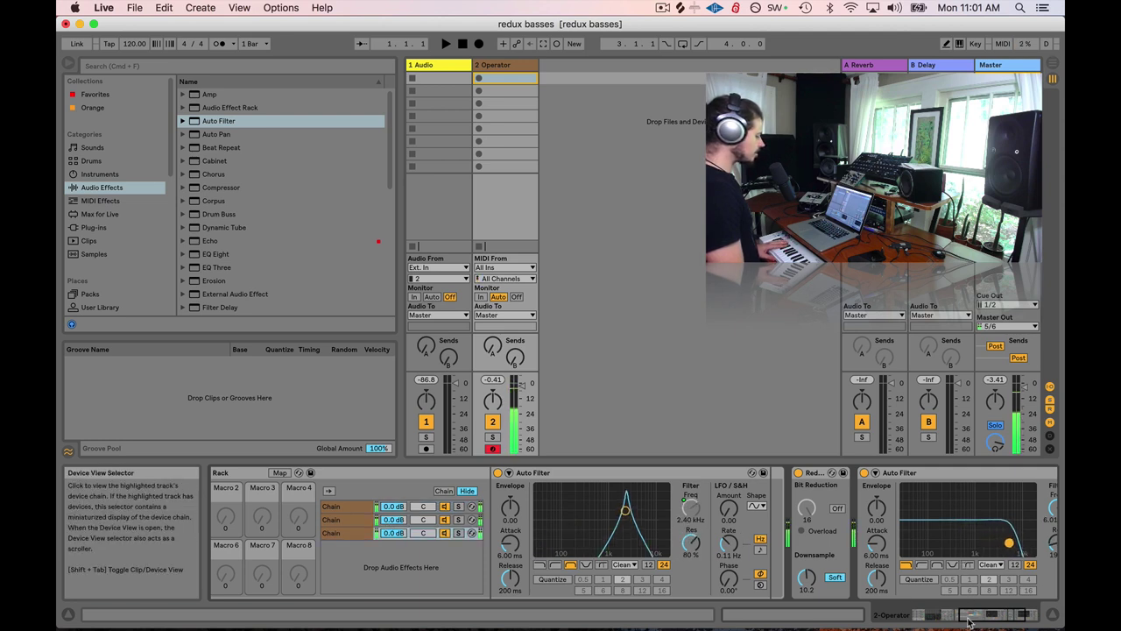
Check the Auto Filter settings of the rack's first and second chains.
mouse_move(969, 616)
left_mouse_down()
mouse_move(955, 615)
mouse_move(974, 616)
left_mouse_up()
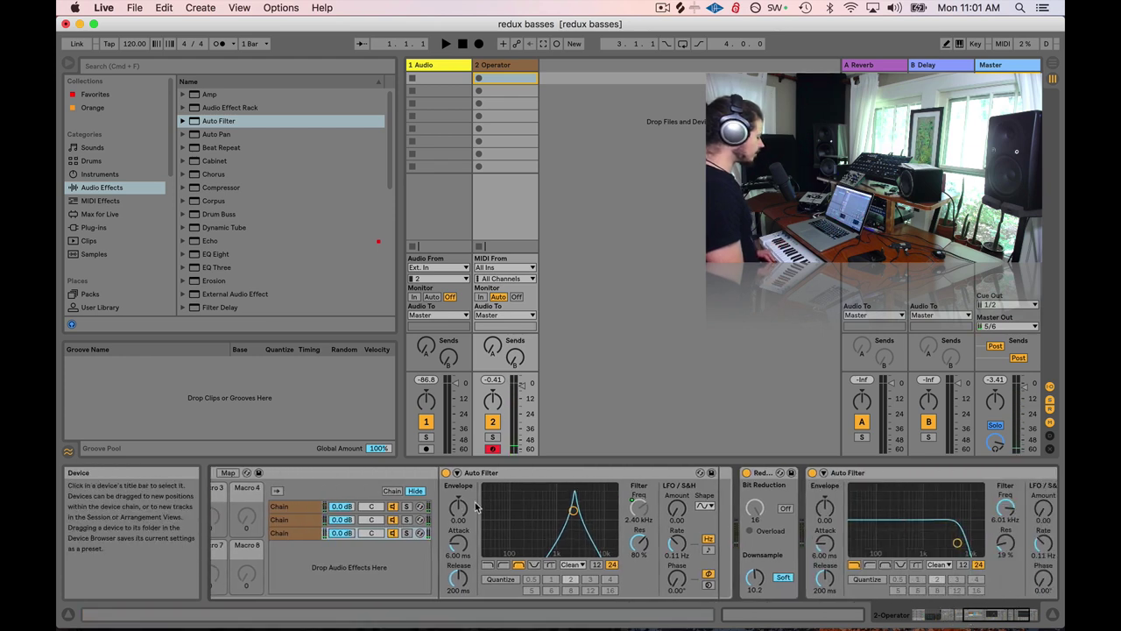
scroll(491, 525, "left", 5)
left_click(387, 507)
left_click(387, 520)
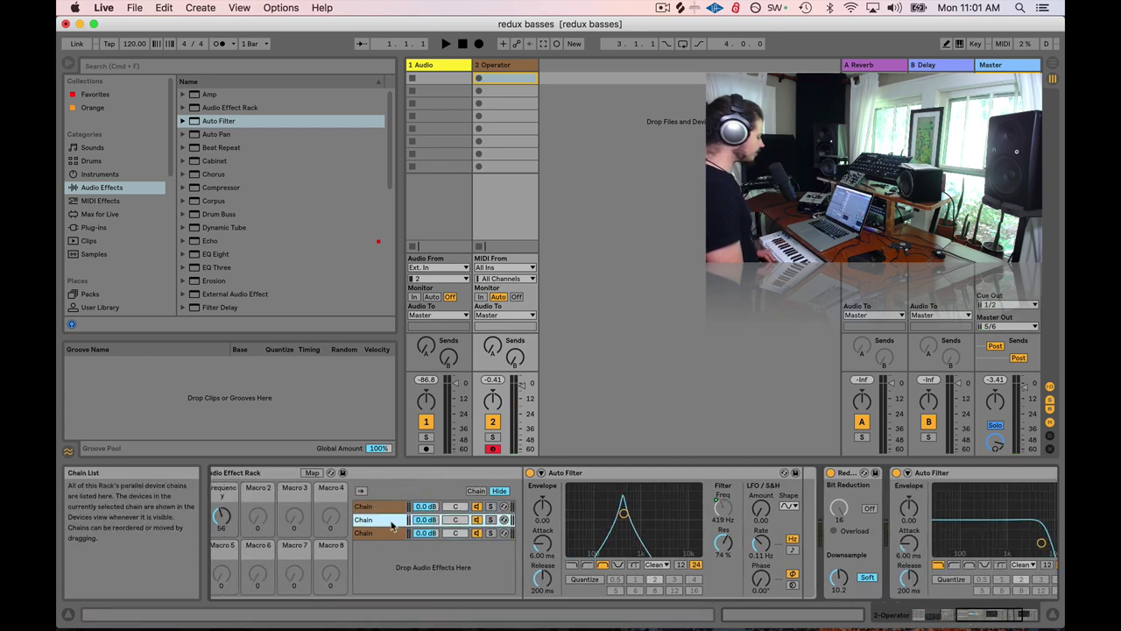
Compare the Auto Filter curves and settings across the rack's three chains.
left_click(385, 531)
left_click(383, 520)
left_click(382, 508)
left_click(382, 521)
left_click(382, 531)
left_click(382, 521)
left_click(382, 507)
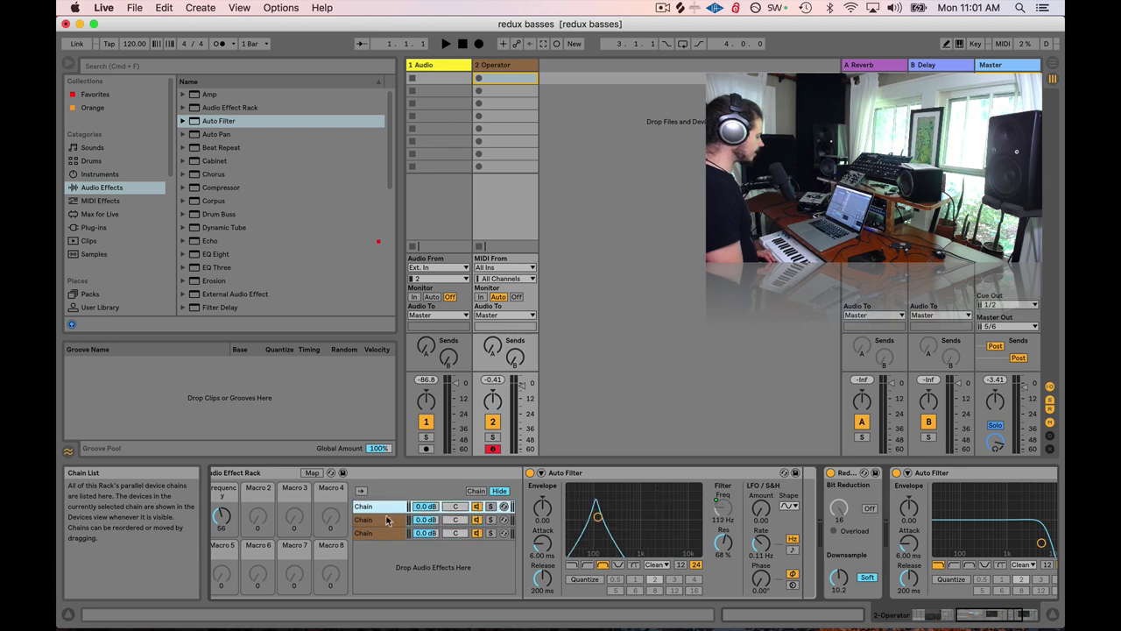
Set the post-Redux low-pass Auto Filter to 9.29 kHz with 16% resonance, and bypass Redux.
scroll(786, 541, "right", 5)
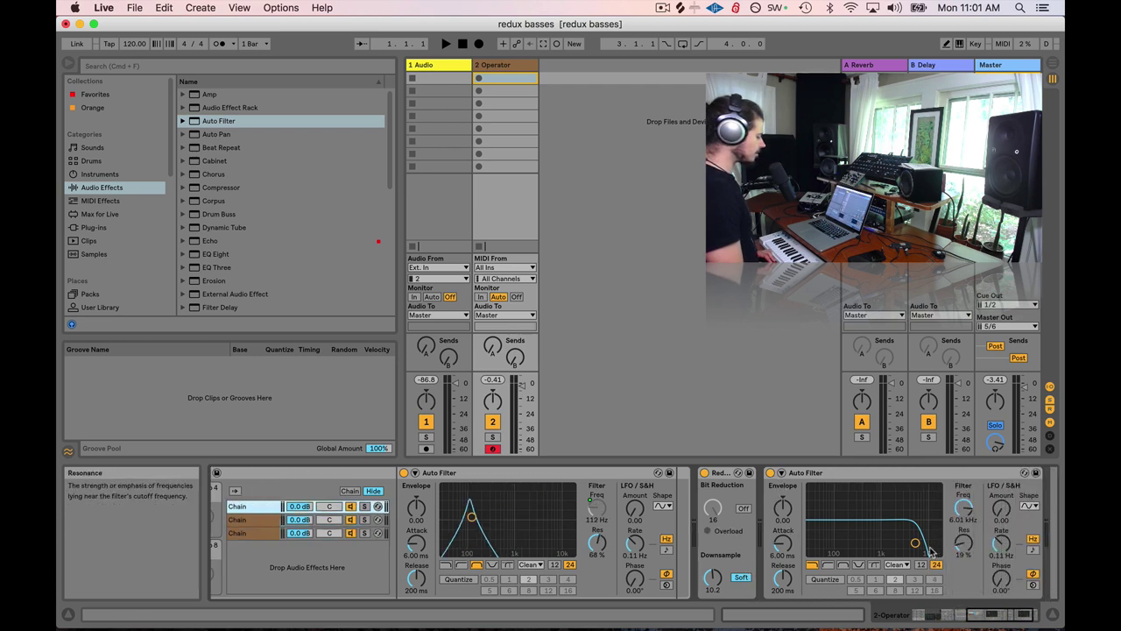
left_click_drag(915, 543, 915, 543)
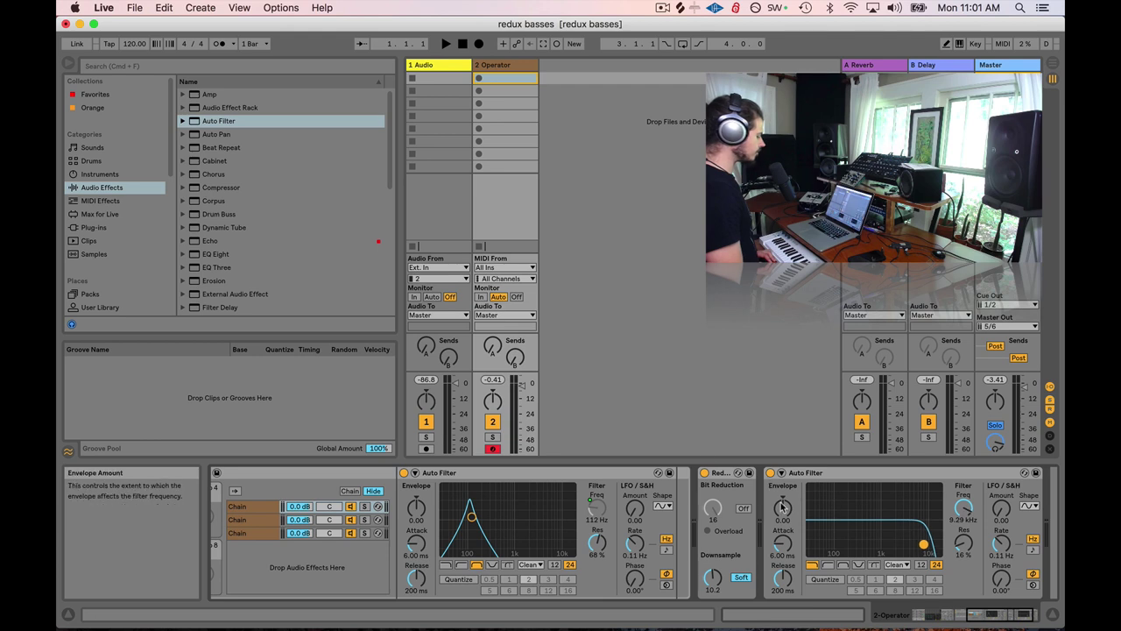
left_click(704, 473)
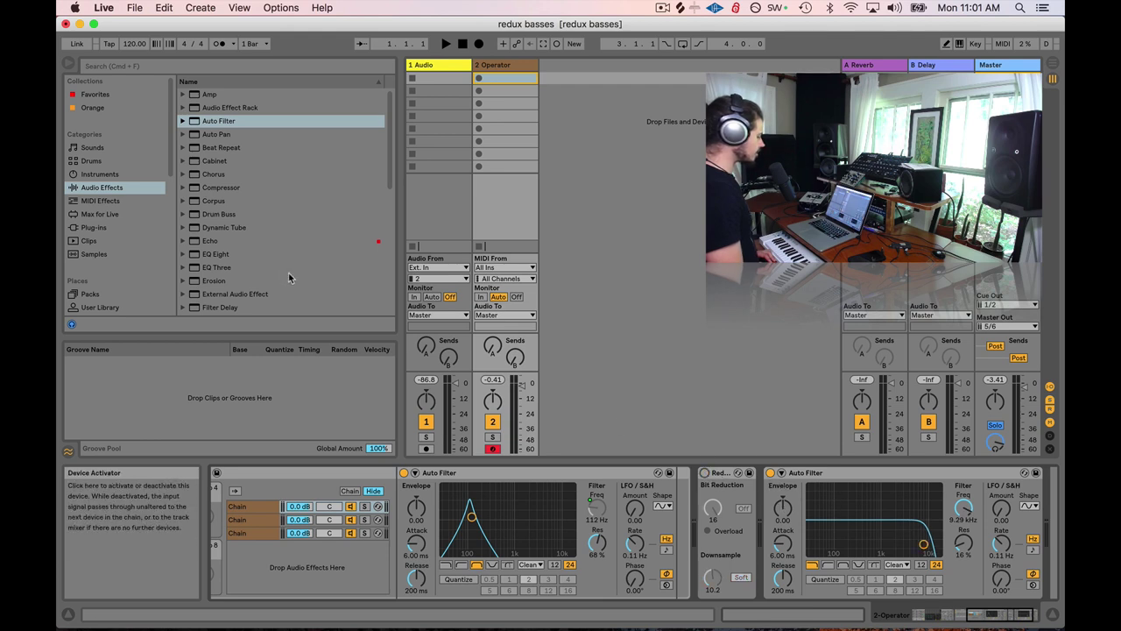
Insert a Saturator between the filter rack and Redux.
scroll(262, 263, "down", 10)
left_click(203, 239)
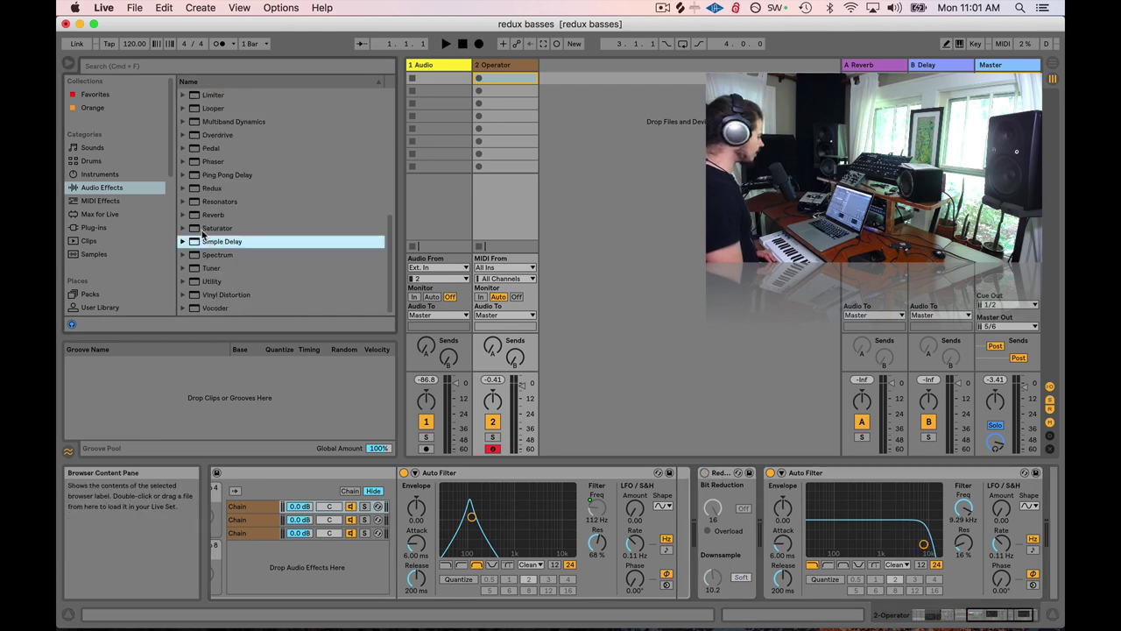
left_click(192, 229)
left_click_drag(687, 438, 718, 496)
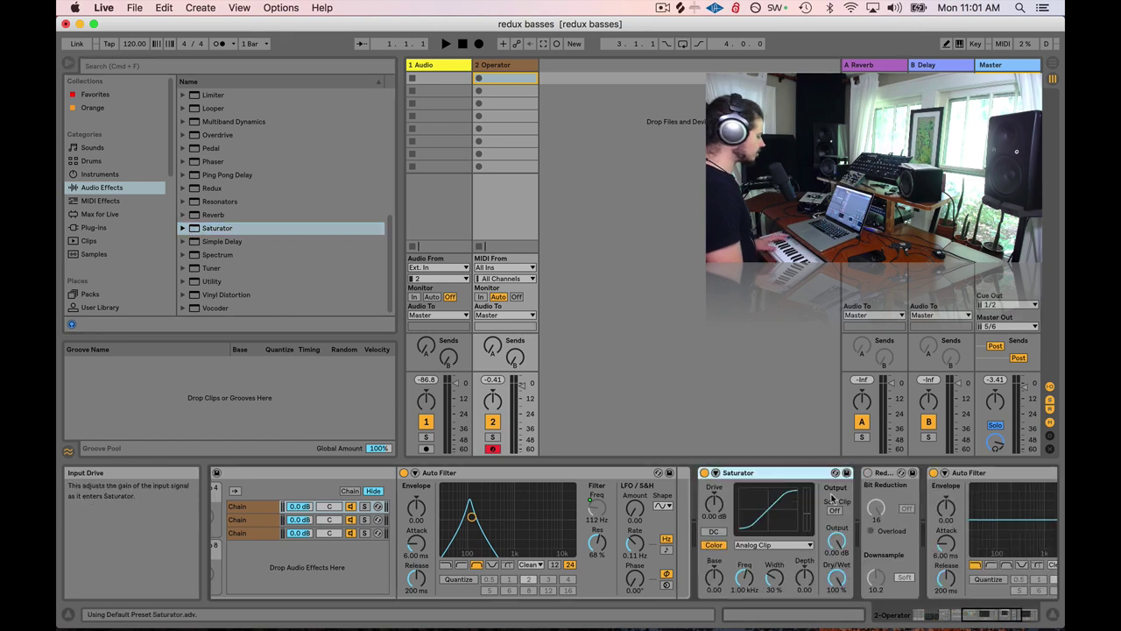
Set Saturator to the Hard Curve type with -21.4 dB output and 21.1 dB drive.
left_click(772, 545)
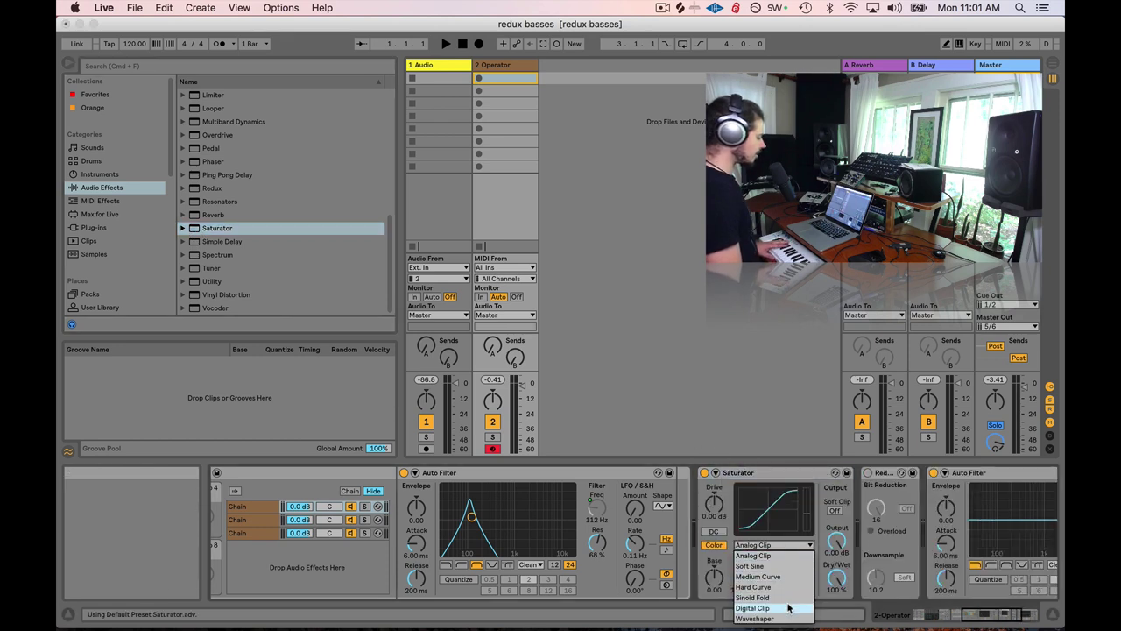
left_click(787, 607)
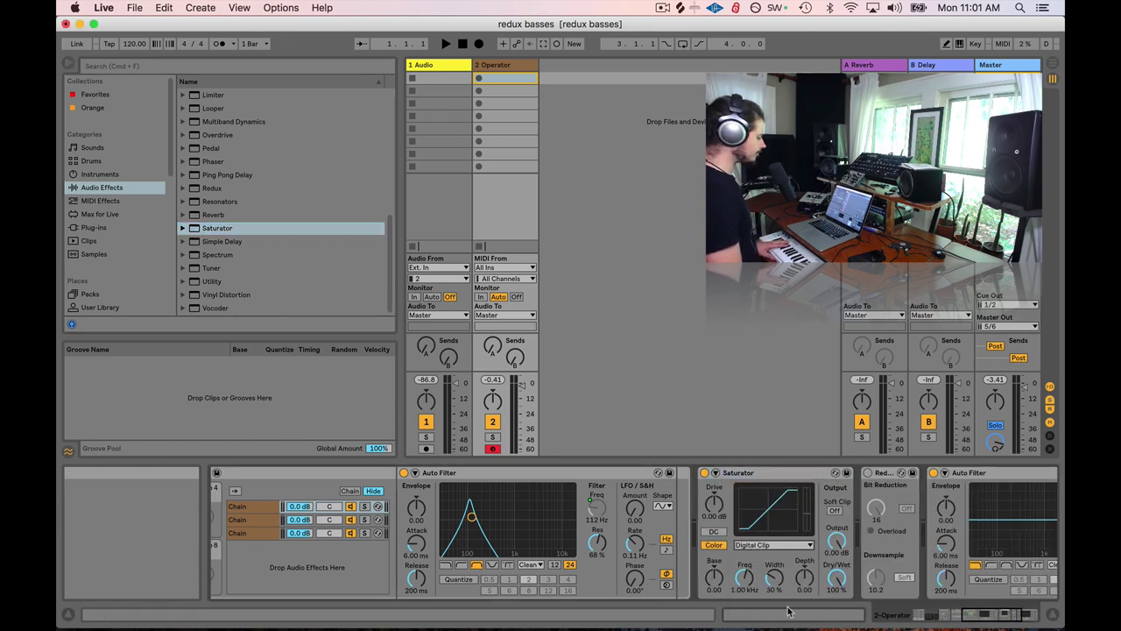
left_click(772, 545)
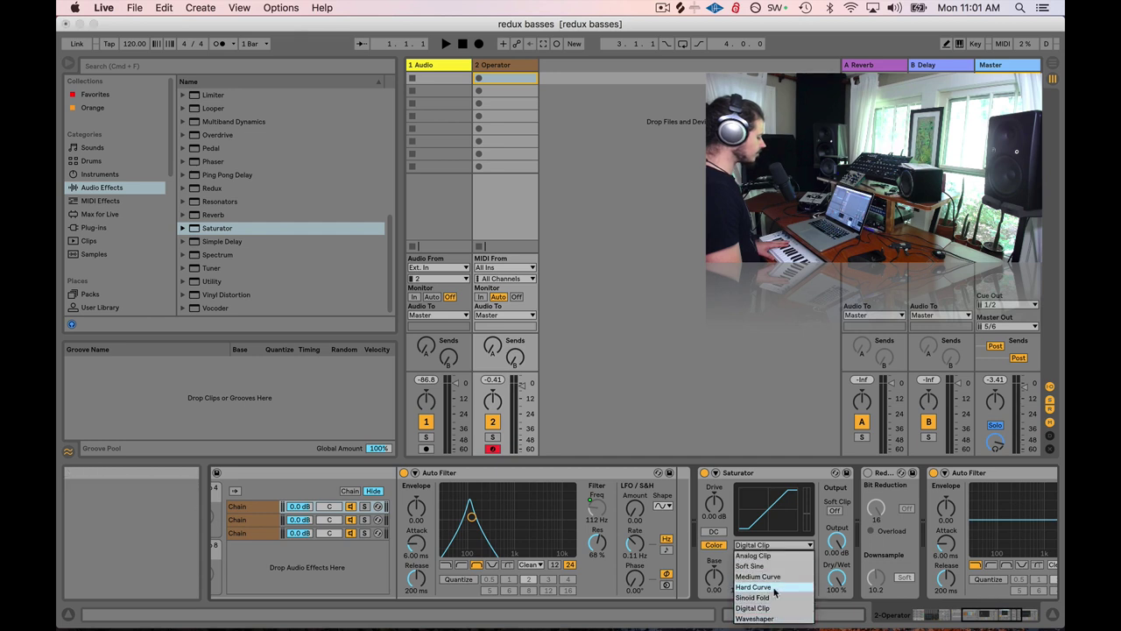
left_click(774, 587)
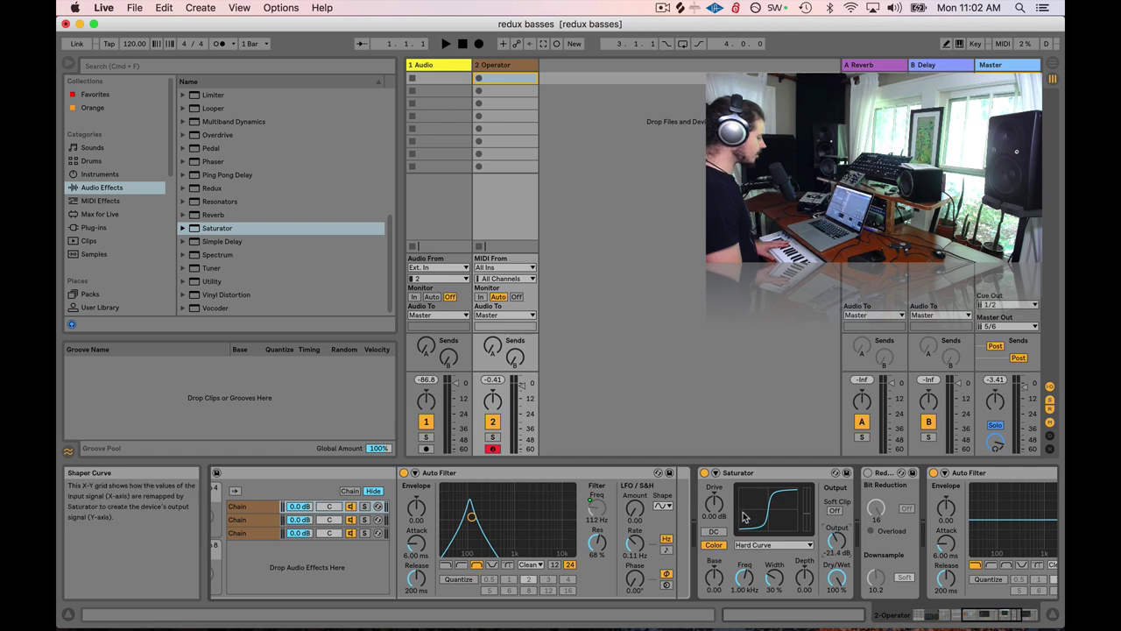
left_click_drag(713, 504, 714, 498)
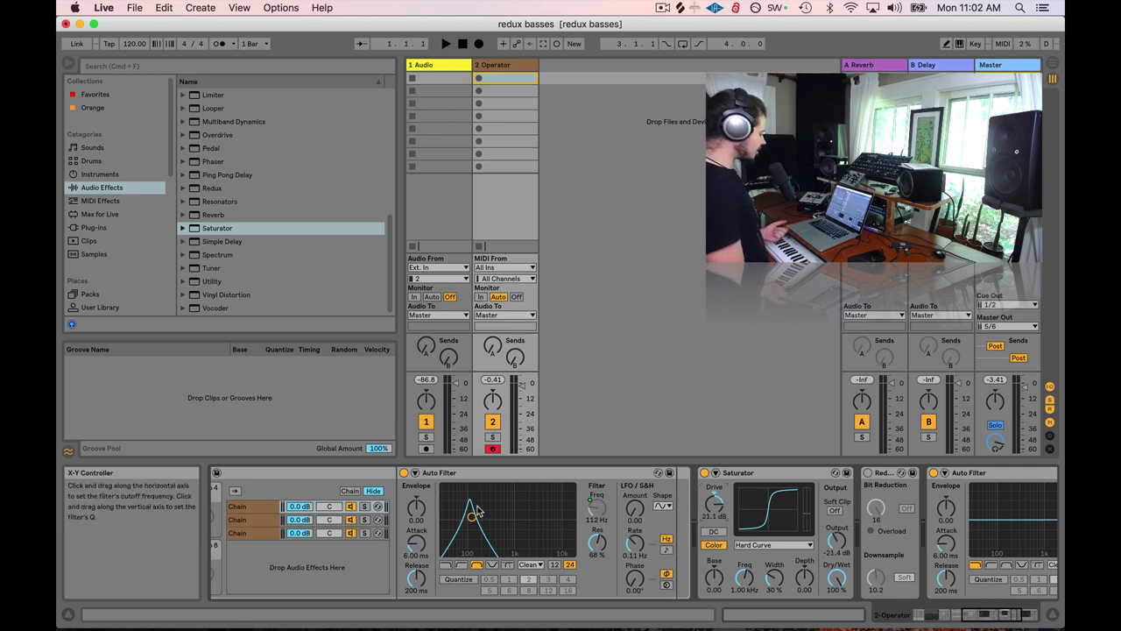
Compare the bass sound with Saturator bypassed and active, leaving it active.
left_click(704, 473)
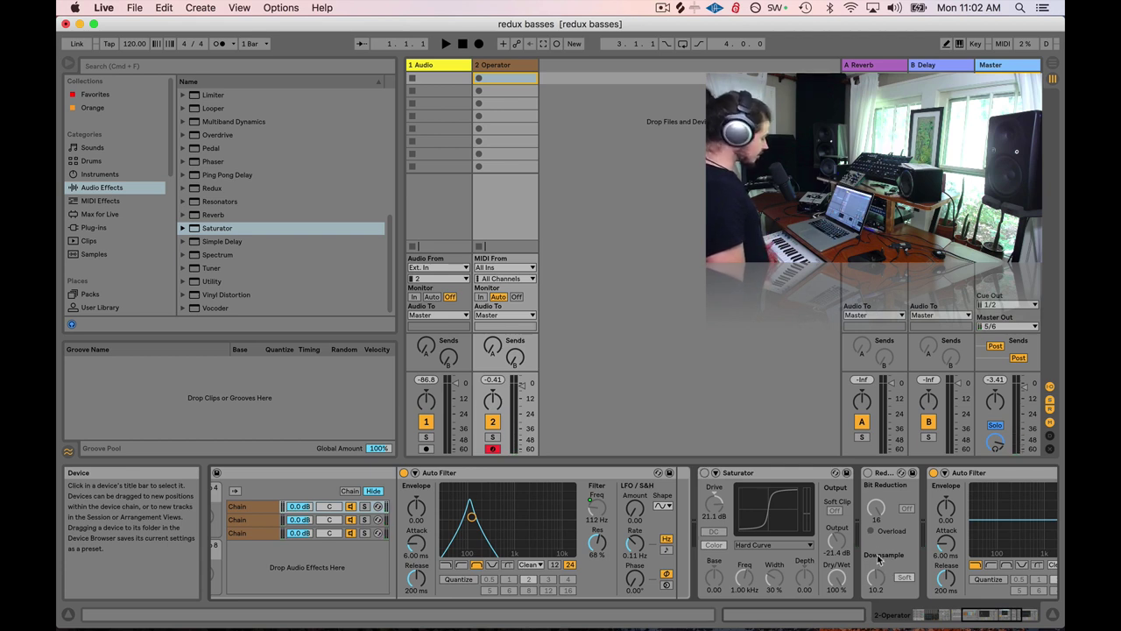
left_click(704, 473)
left_click(705, 473)
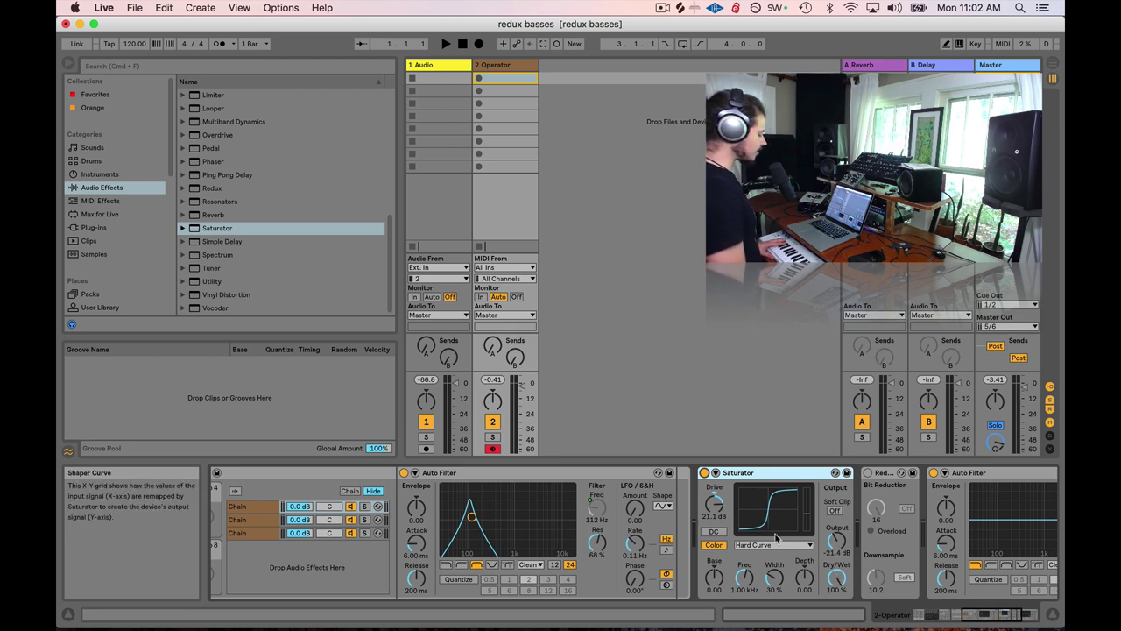
left_click(704, 473)
left_click(704, 473)
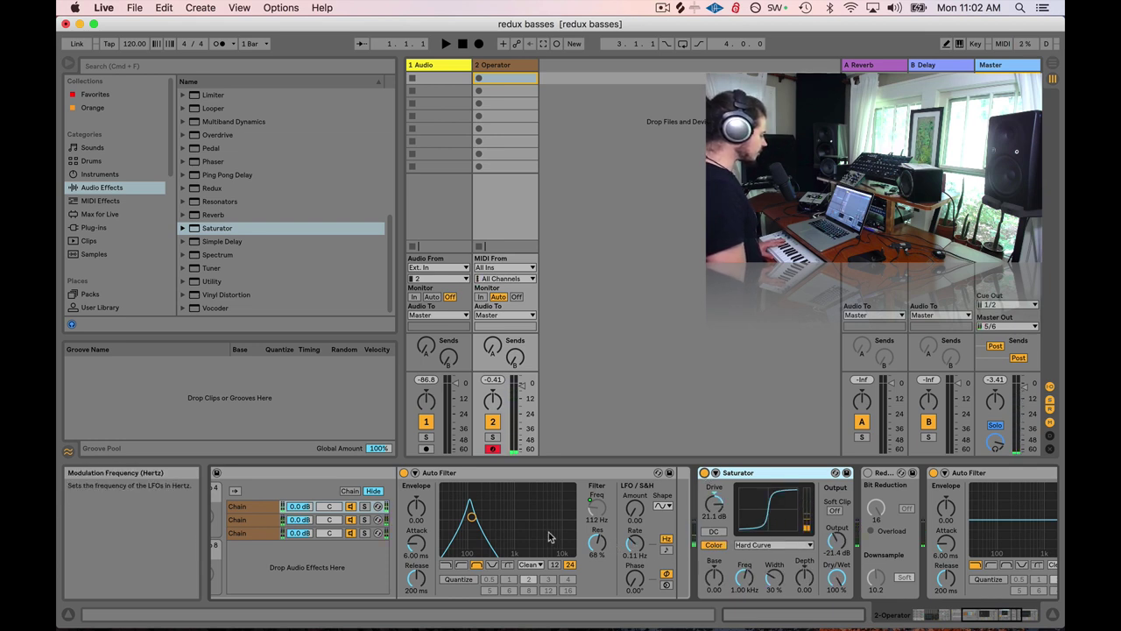
Raise the rack's Frequency macro to 66 to hear the filters through Saturator.
left_click_drag(992, 615, 951, 614)
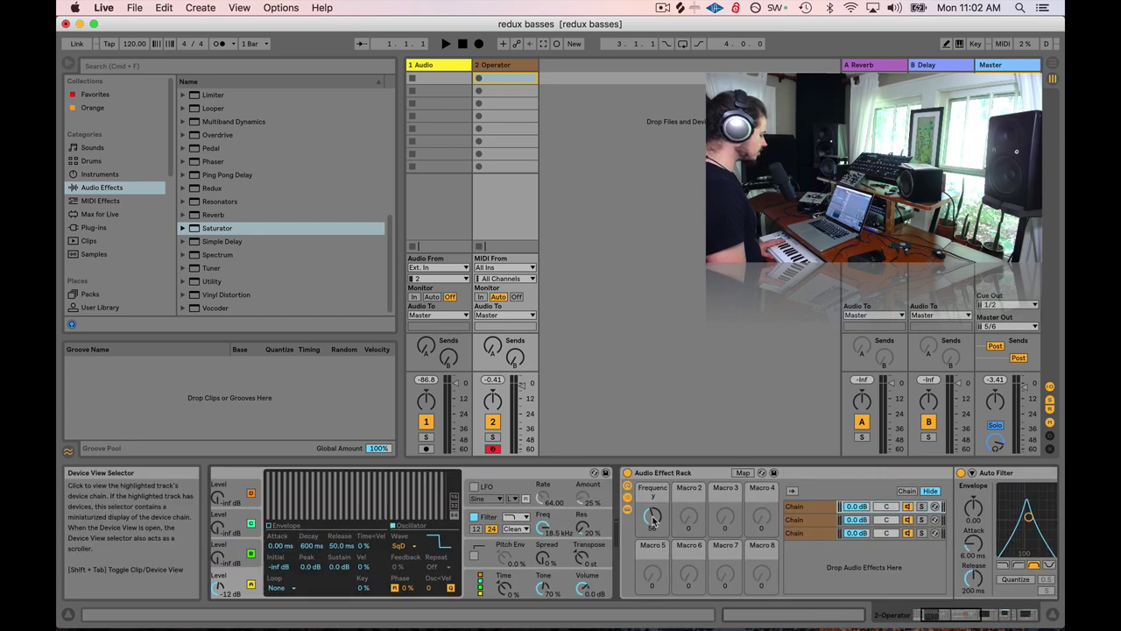
mouse_move(652, 517)
left_mouse_down()
mouse_move(652, 495)
mouse_move(652, 526)
mouse_move(653, 486)
mouse_move(653, 516)
left_mouse_up()
scroll(933, 596, "right", 5)
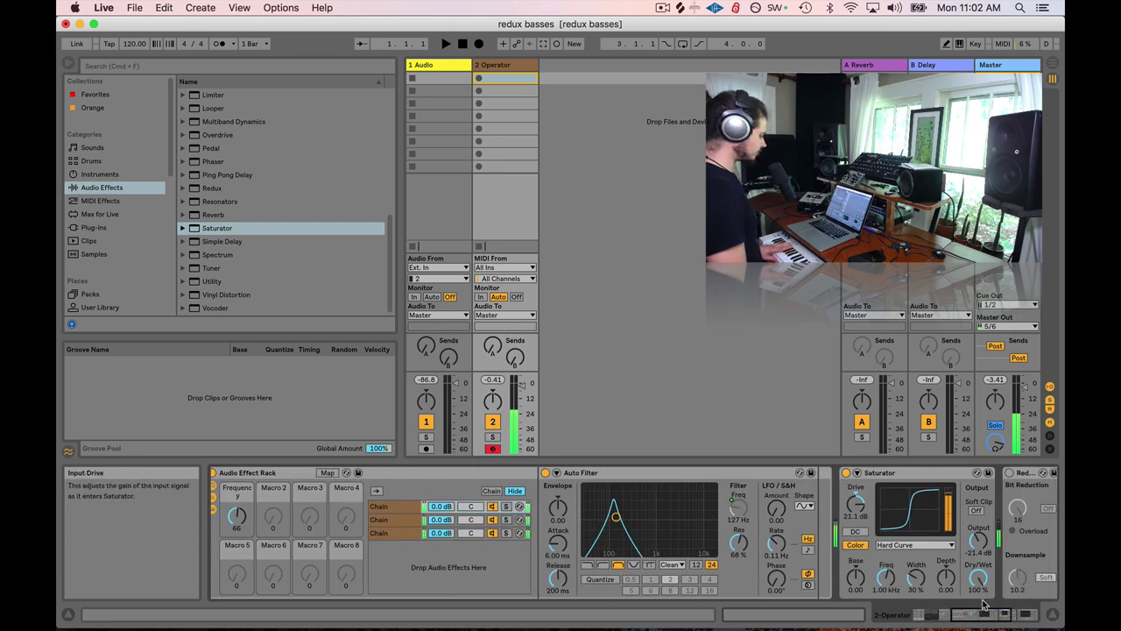
mouse_move(985, 614)
left_mouse_down()
mouse_move(956, 614)
mouse_move(972, 614)
left_mouse_up()
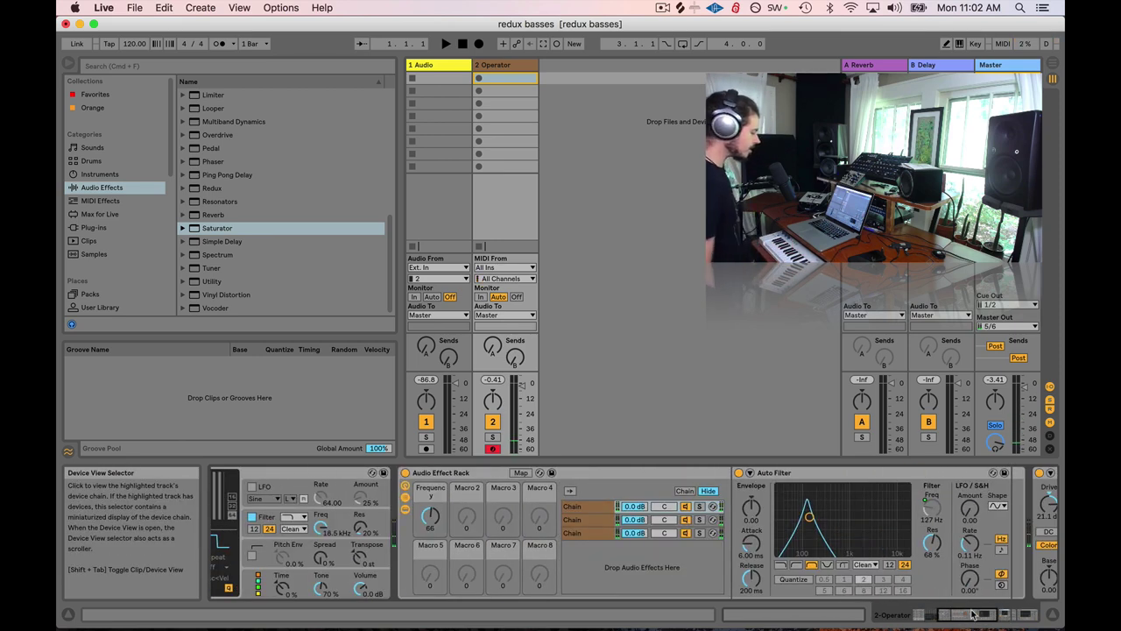
scroll(863, 534, "right", 5)
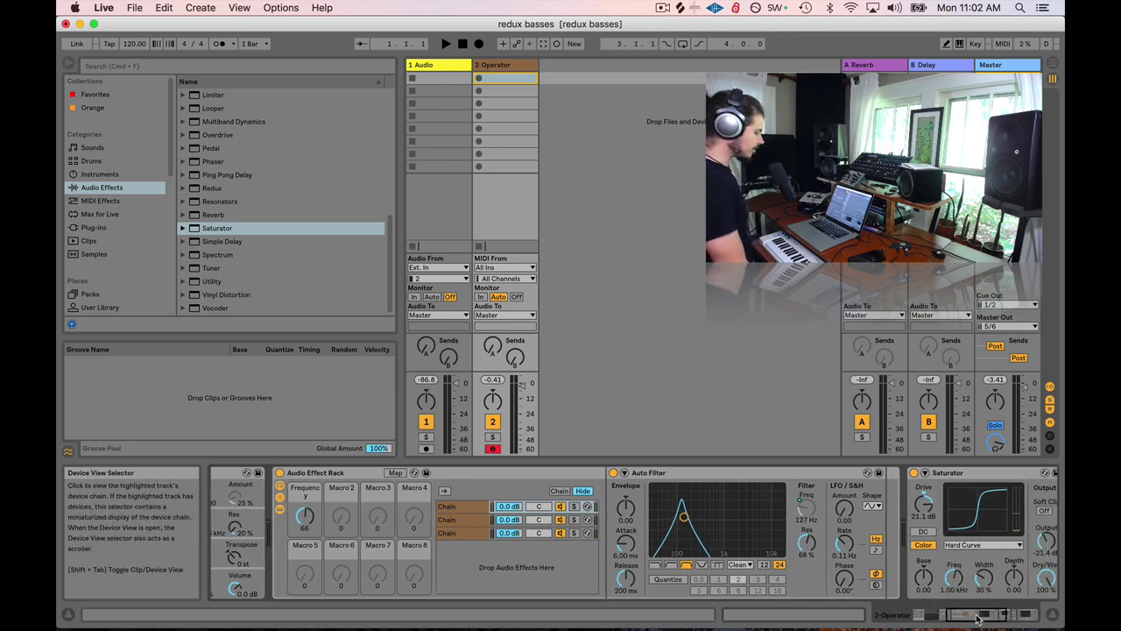
Pan the rack's second chain to 20L and the third chain to 21R.
left_click(801, 473)
left_click_drag(1003, 614, 997, 610)
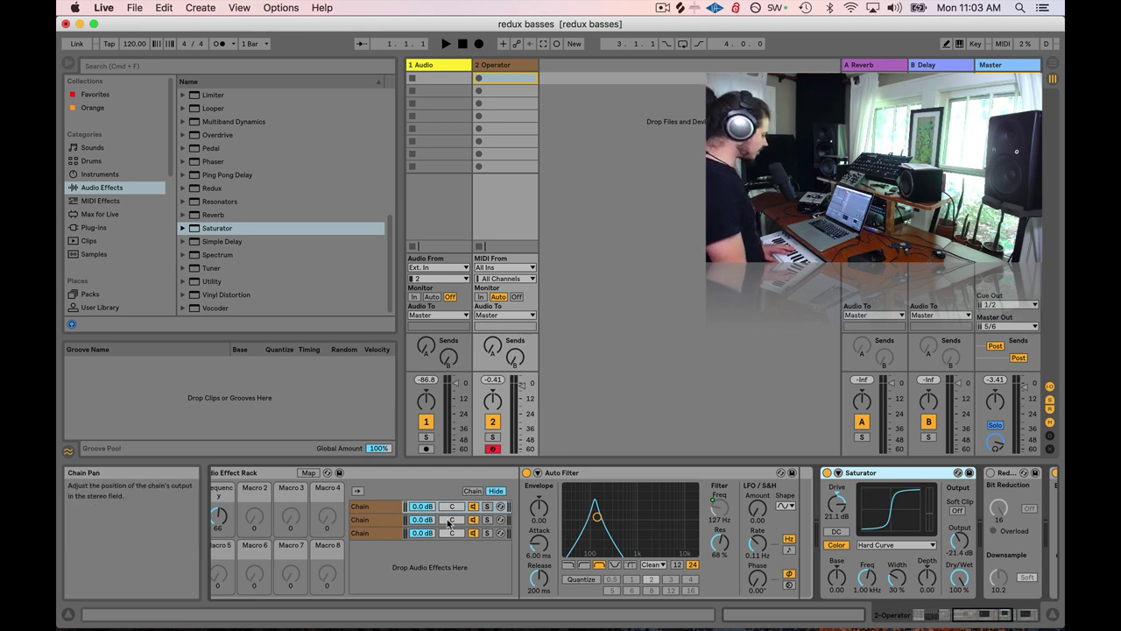
left_click(407, 519)
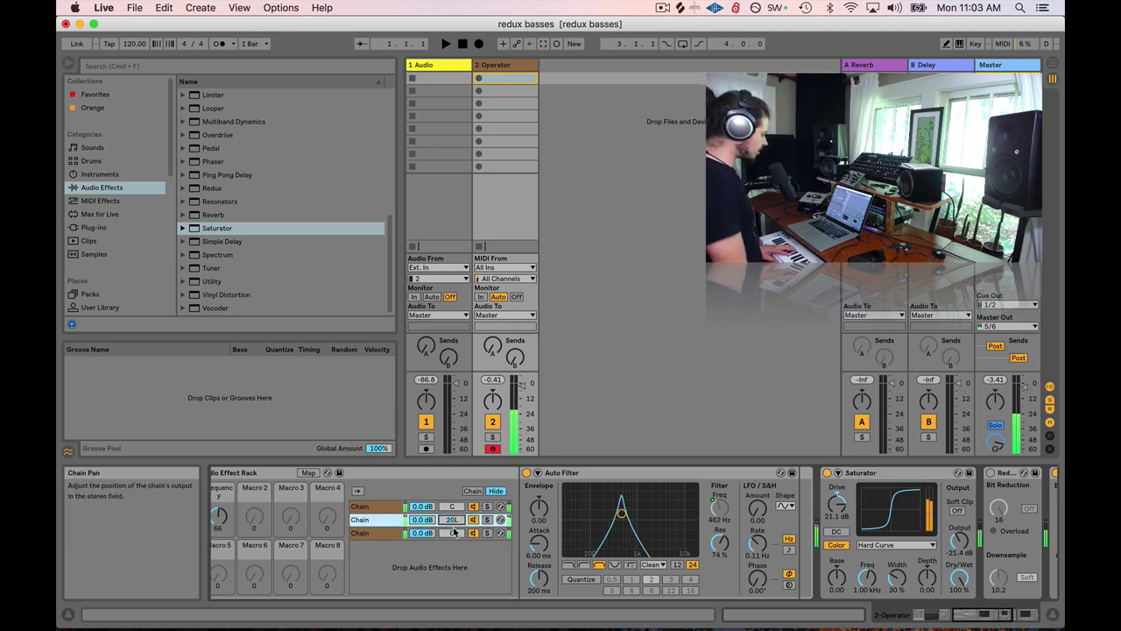
left_click_drag(453, 533, 454, 527)
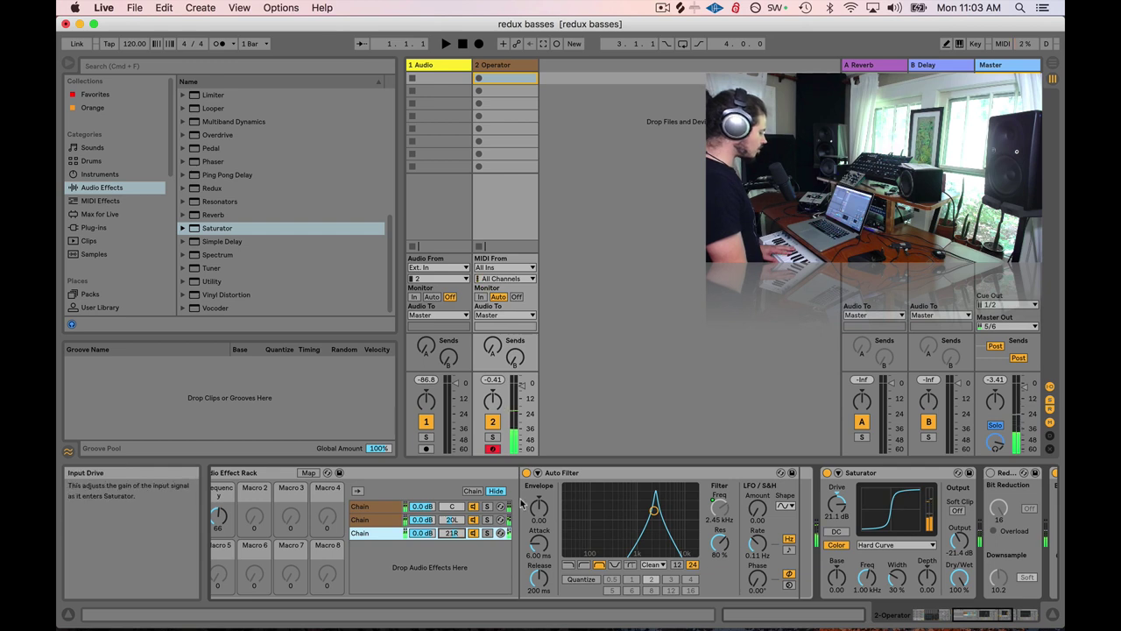
Move the Frequency macro to 67 and check each chain's Auto Filter, ending on the first chain.
left_click_drag(219, 517, 219, 524)
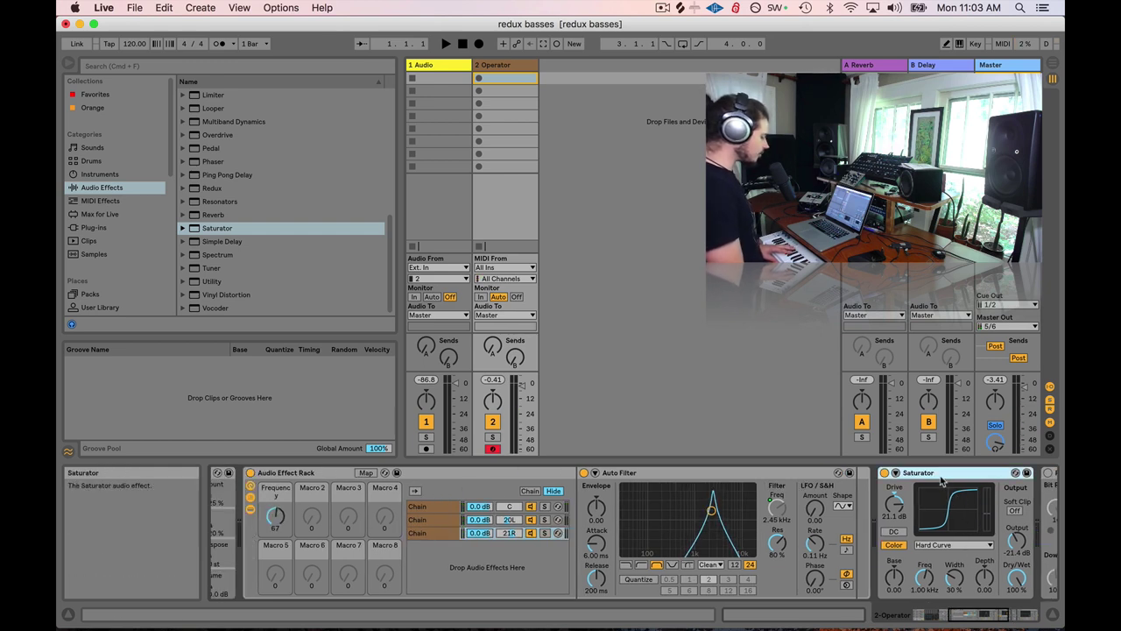
left_click(430, 507)
left_click(435, 520)
left_click(440, 532)
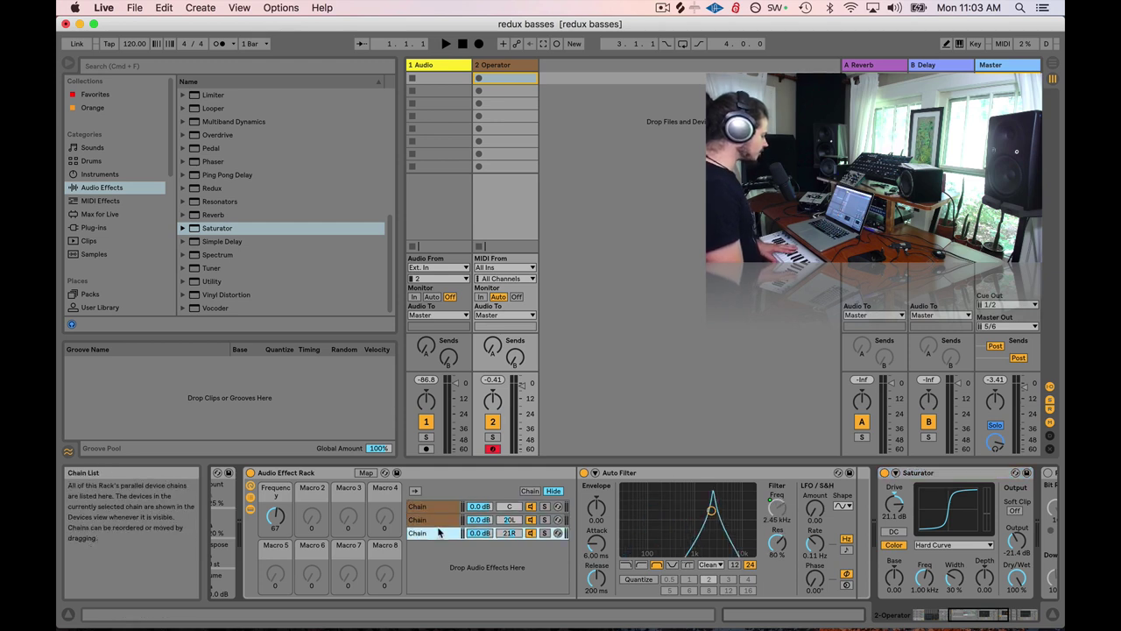
left_click(435, 511)
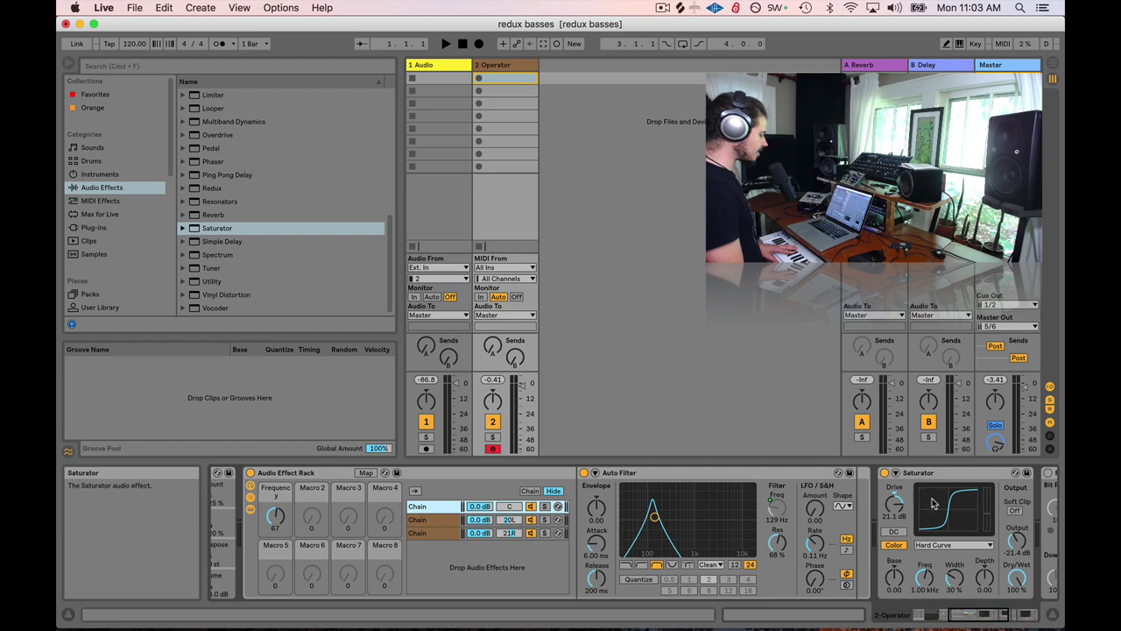
Compare Redux in place of Saturator while moving the Frequency macro between 42 and 90, and return to Saturator with Redux bypassed.
mouse_move(276, 522)
left_mouse_down()
mouse_move(276, 554)
mouse_move(276, 515)
mouse_move(276, 541)
left_mouse_up()
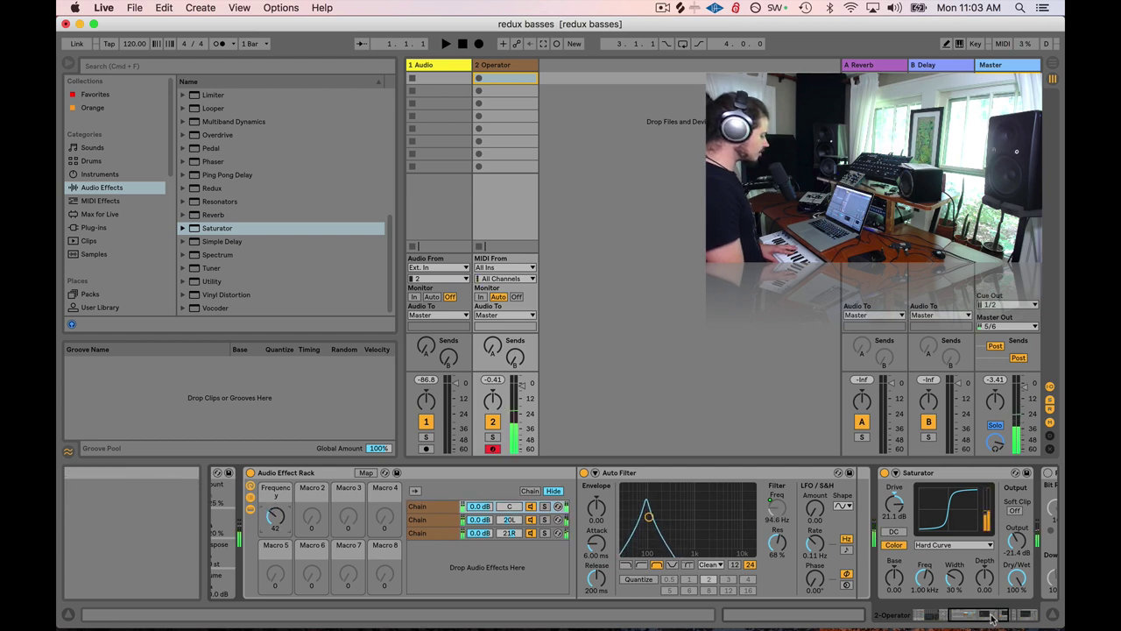
scroll(792, 495, "right", 3)
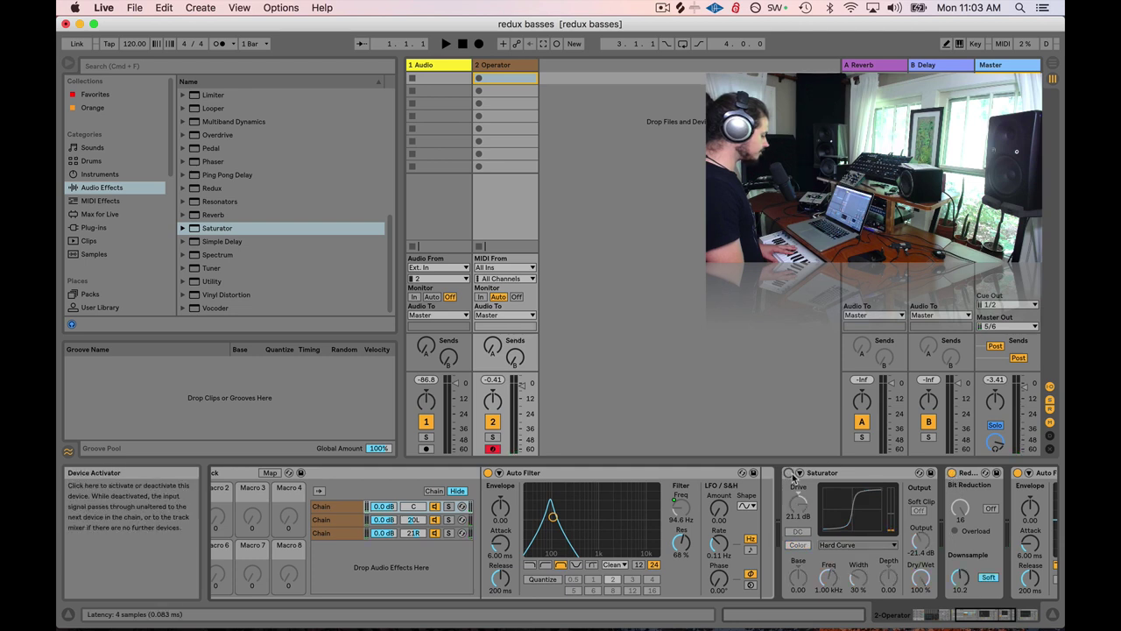
left_click_drag(989, 615, 966, 615)
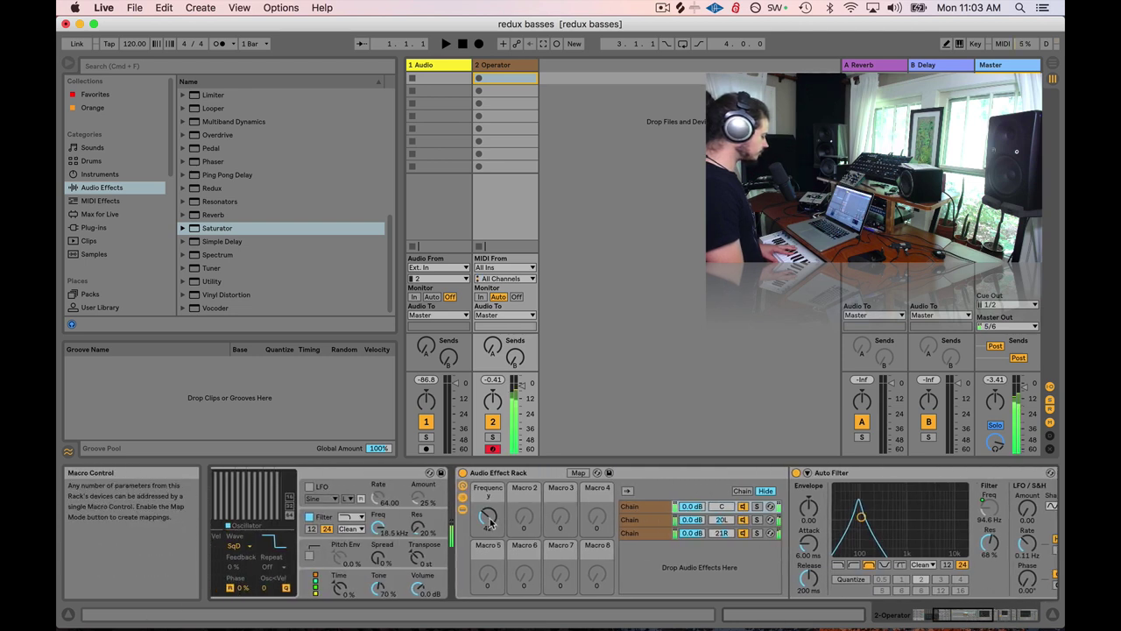
mouse_move(487, 517)
left_mouse_down()
mouse_move(488, 501)
mouse_move(488, 510)
left_mouse_up()
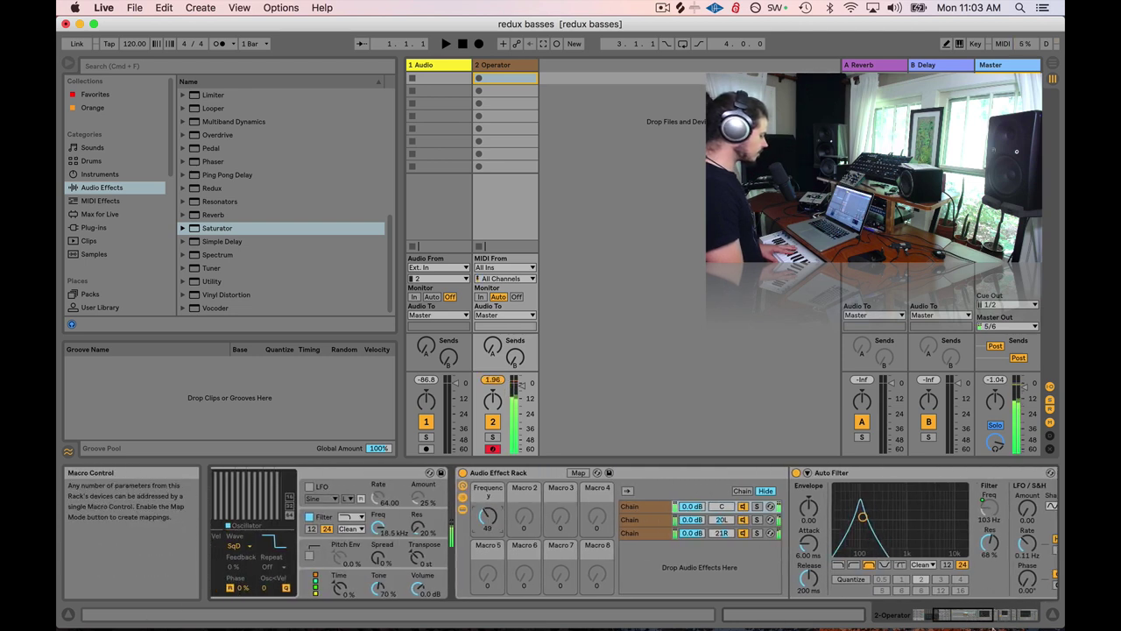
mouse_move(966, 615)
left_mouse_down()
mouse_move(982, 615)
mouse_move(955, 616)
left_mouse_up()
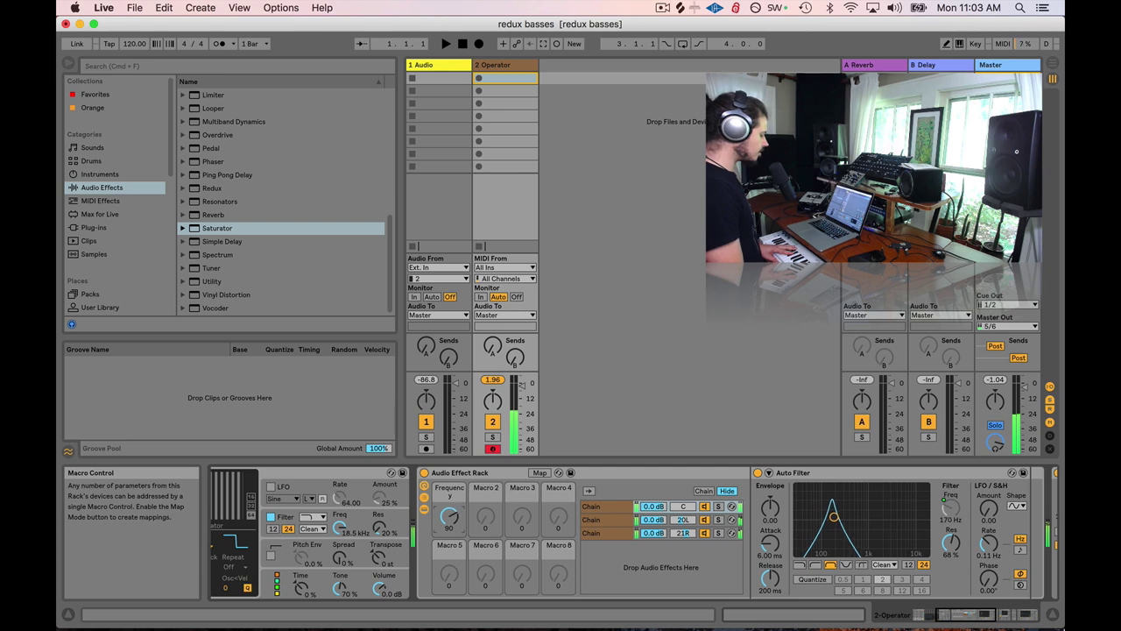
left_click(972, 613)
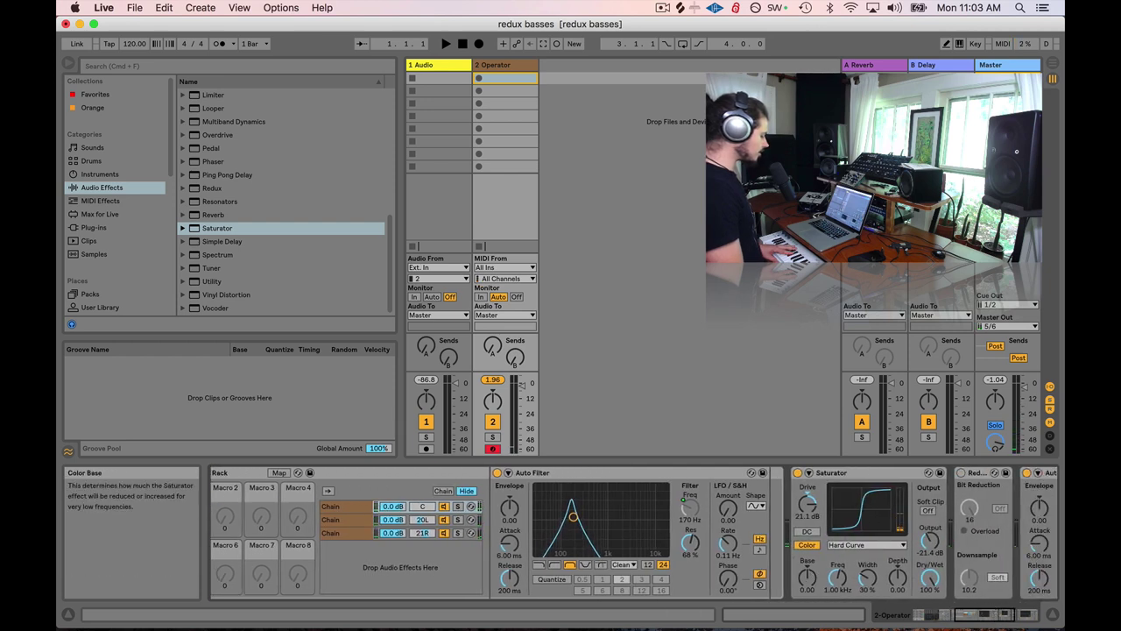
Raise Saturator's color Base to 13.7 and lower the rack's Frequency macro to 4.
left_click_drag(807, 578, 806, 560)
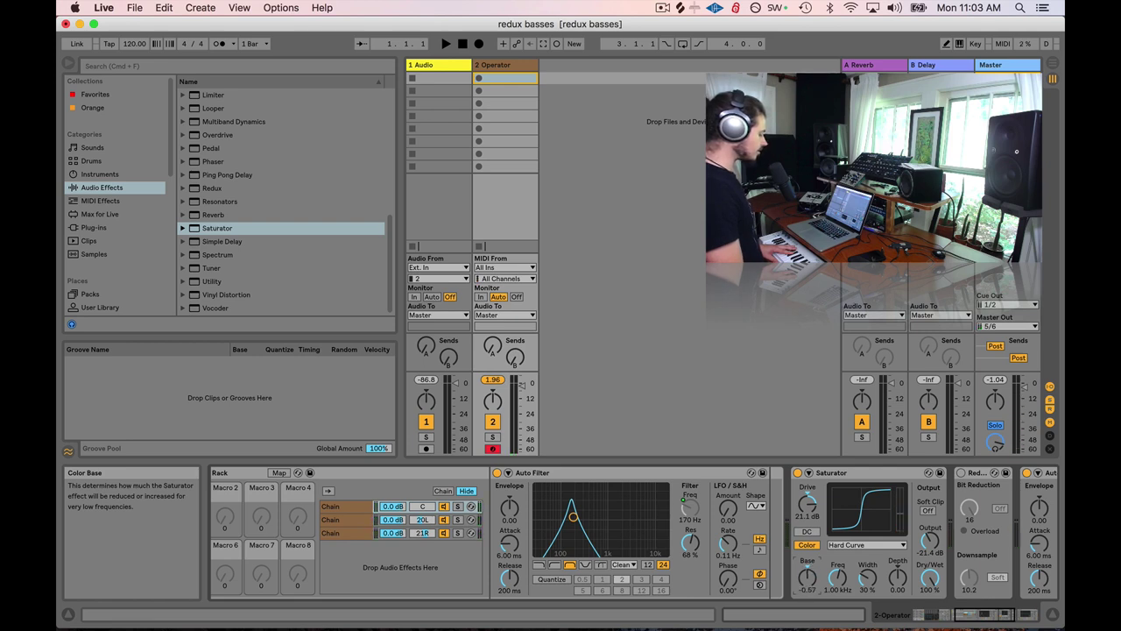
left_click_drag(807, 576, 807, 565)
scroll(819, 578, "left", 10)
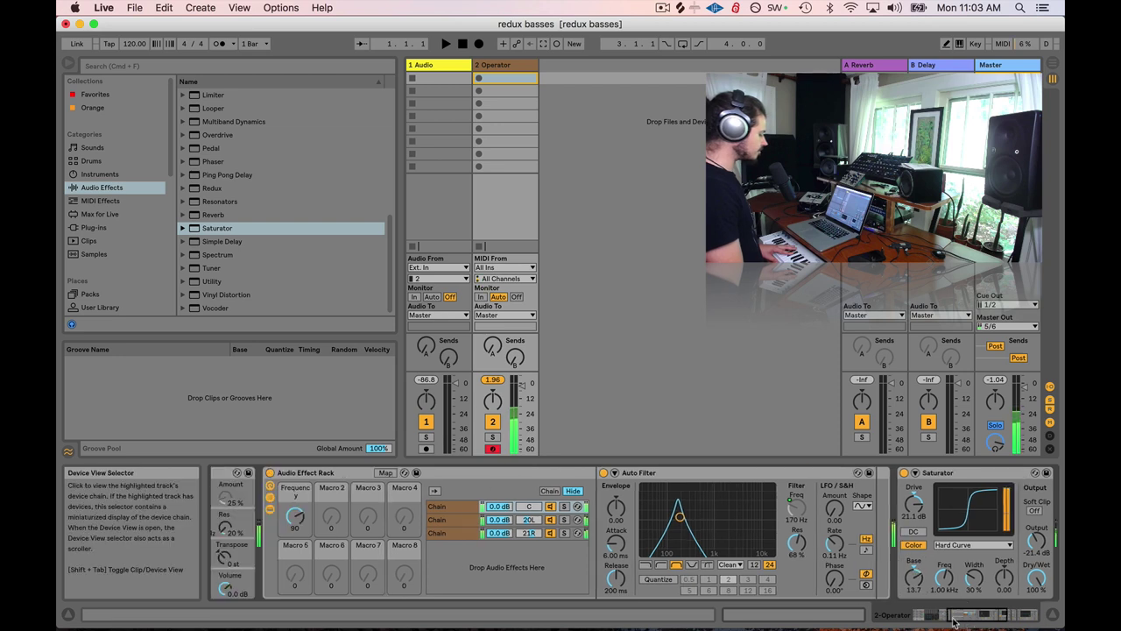
left_click_drag(535, 516, 536, 566)
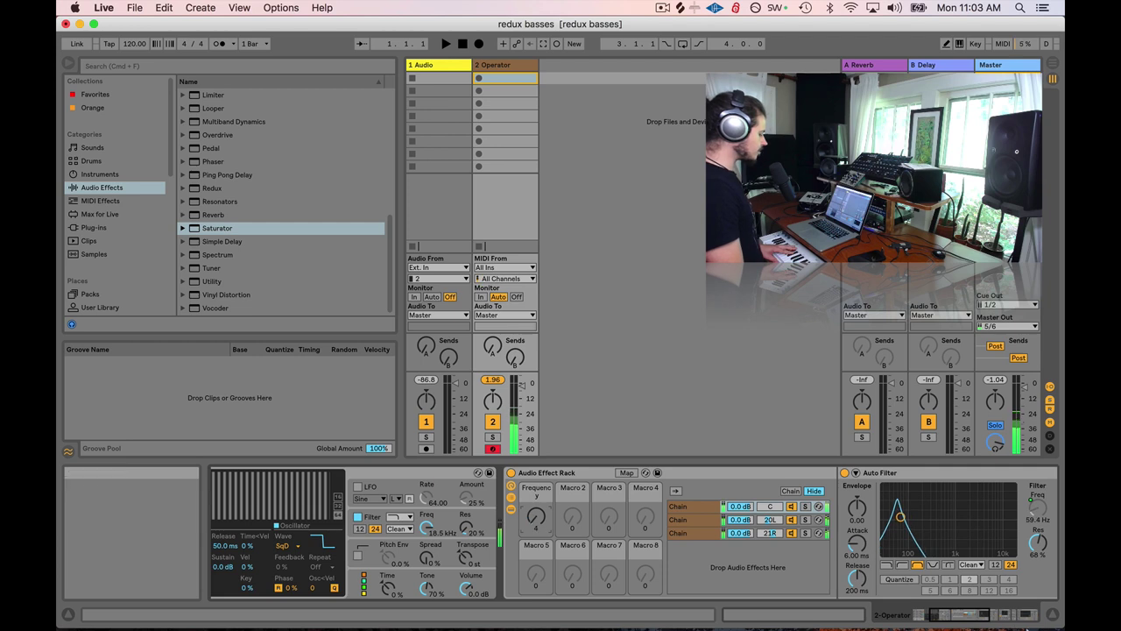
scroll(598, 532, "right", 8)
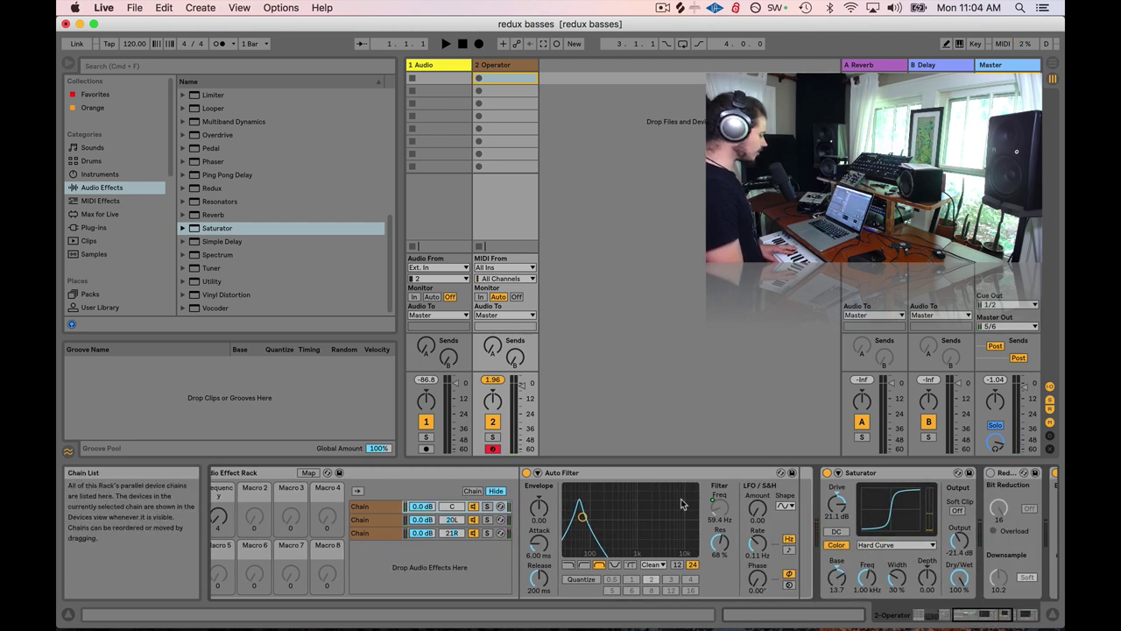
left_click(968, 614)
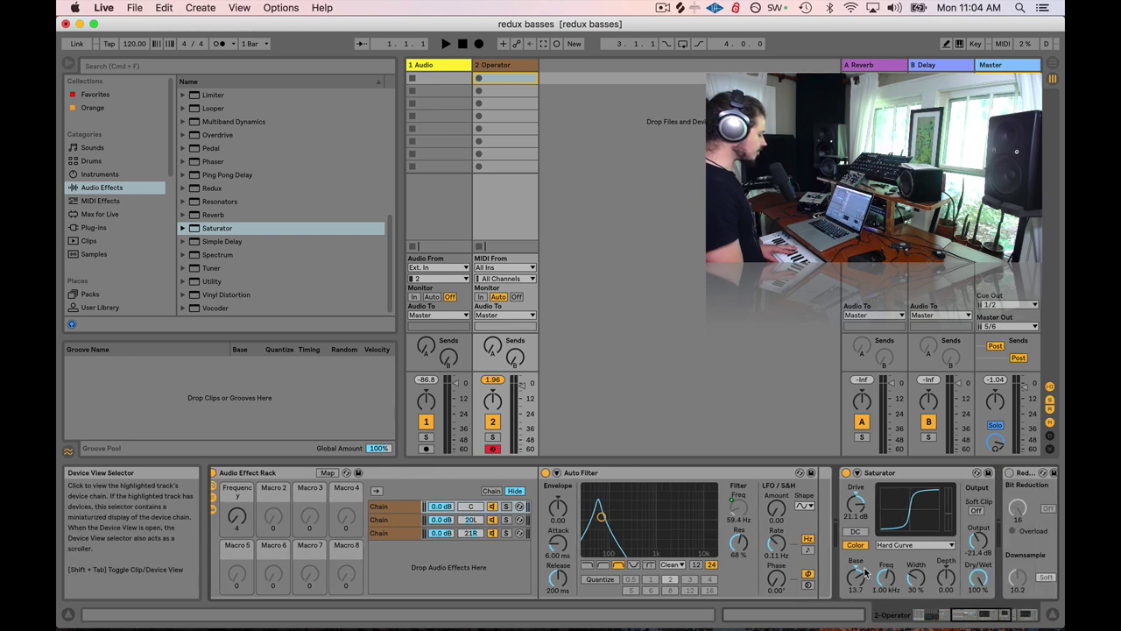
Sweep the rack's Frequency macro, bypass Saturator, and raise the macro to 69.
left_click_drag(236, 517, 237, 450)
left_click_drag(237, 517, 237, 567)
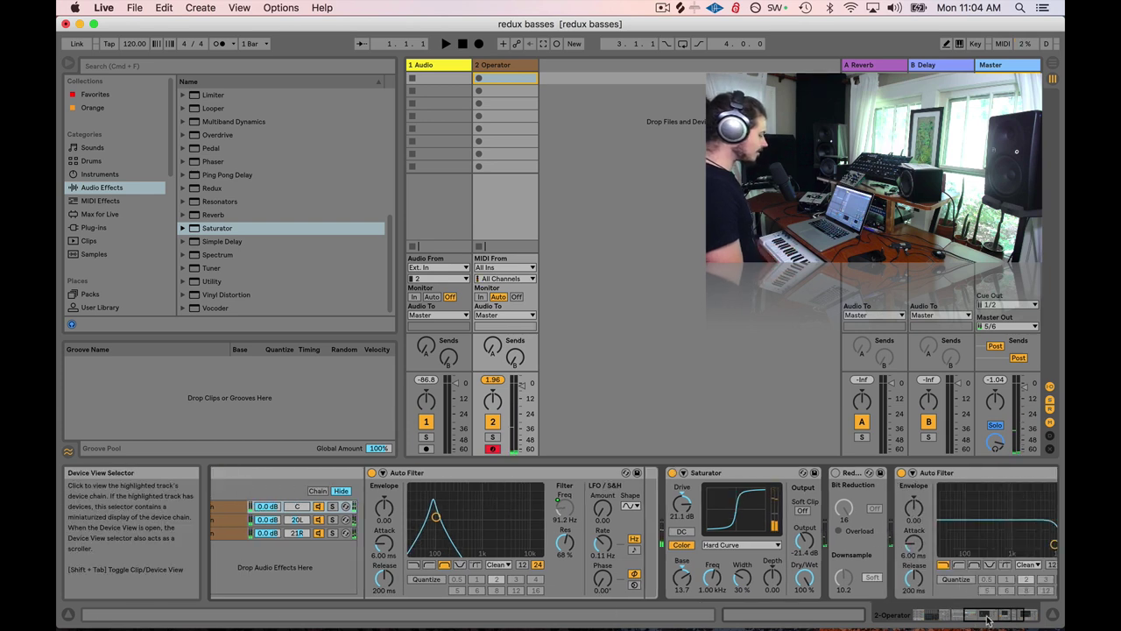
scroll(590, 476, "right", 5)
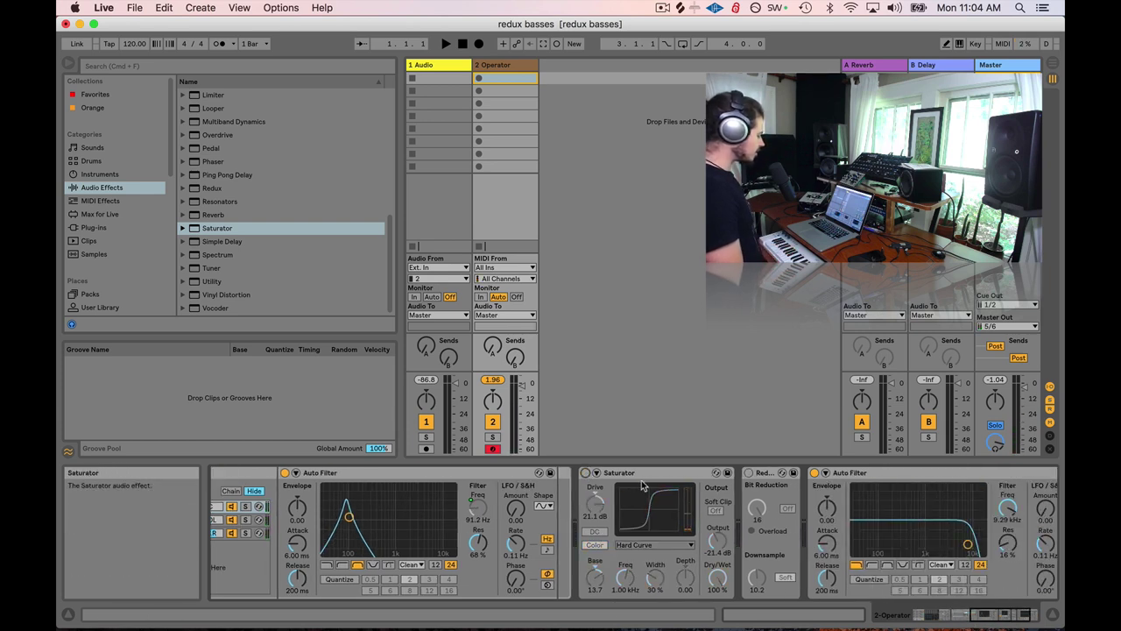
scroll(595, 504, "left", 5)
left_click(625, 503)
scroll(625, 503, "left", 5)
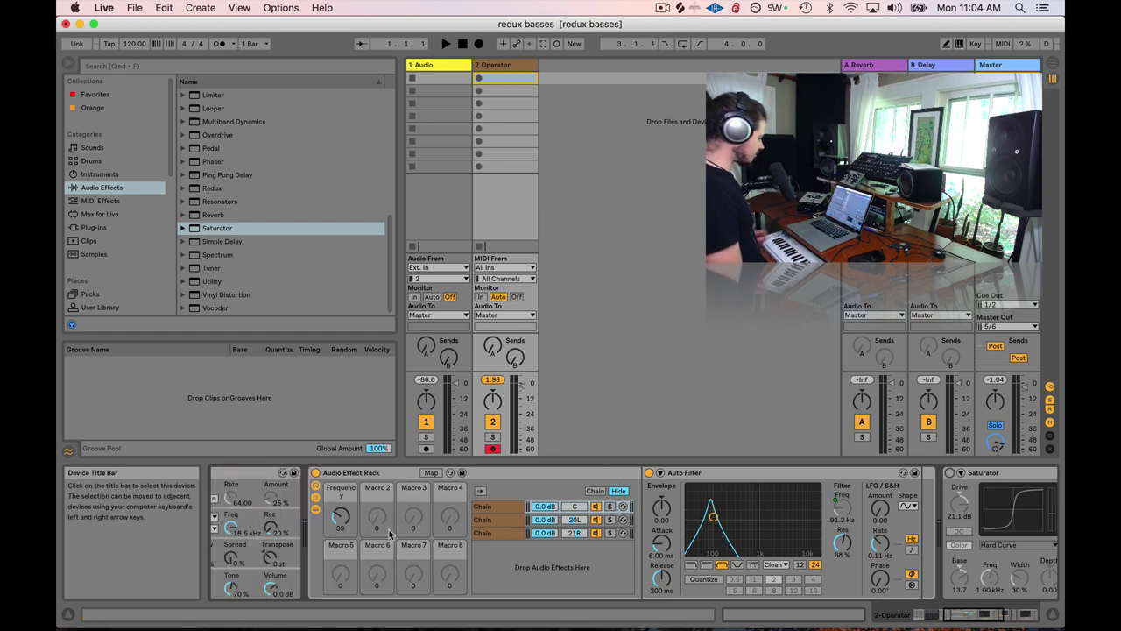
left_click_drag(340, 516, 341, 493)
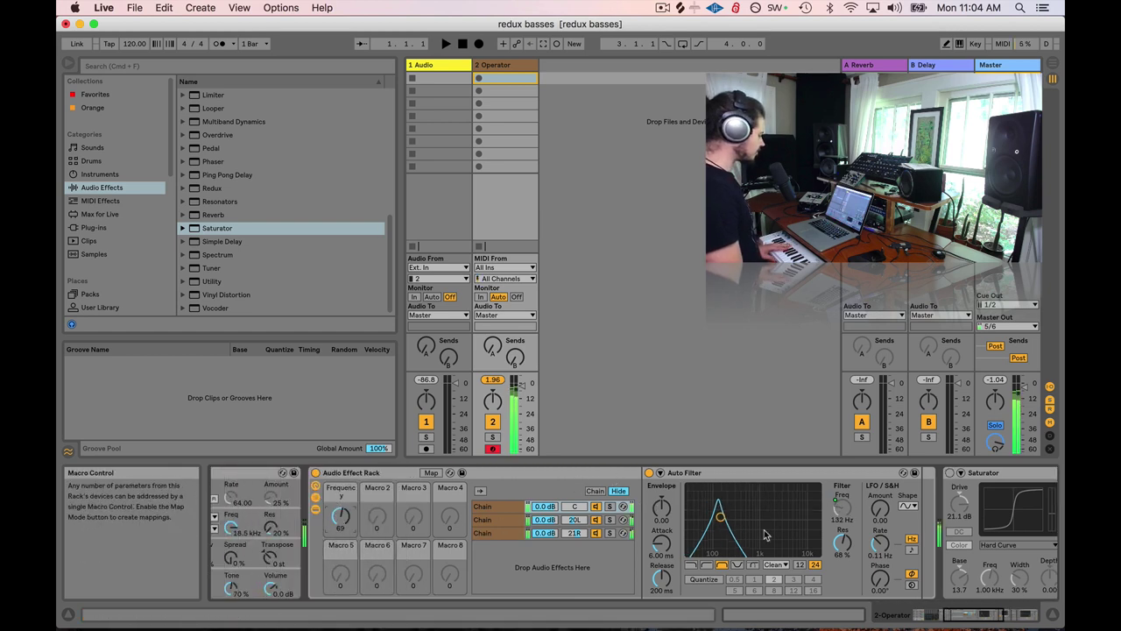
Enable Redux with its Soft Downsample at 9.44 and set the rack's Frequency macro to 65.
left_click_drag(994, 610, 1023, 615)
scroll(521, 553, "left", 2)
scroll(519, 553, "left", 2)
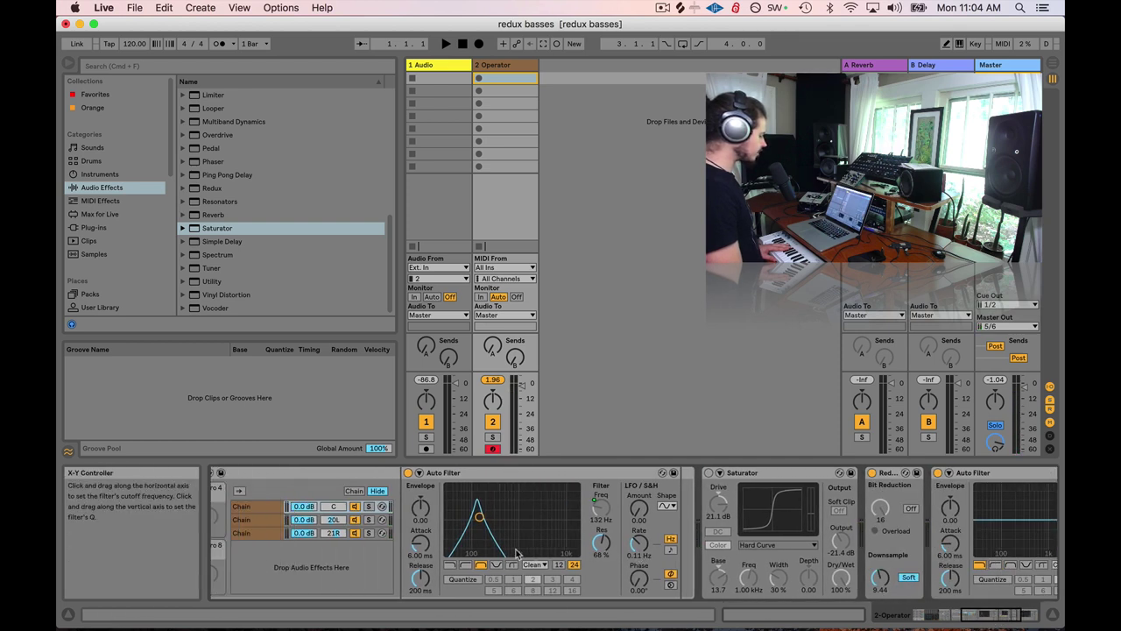
left_click_drag(989, 615, 964, 615)
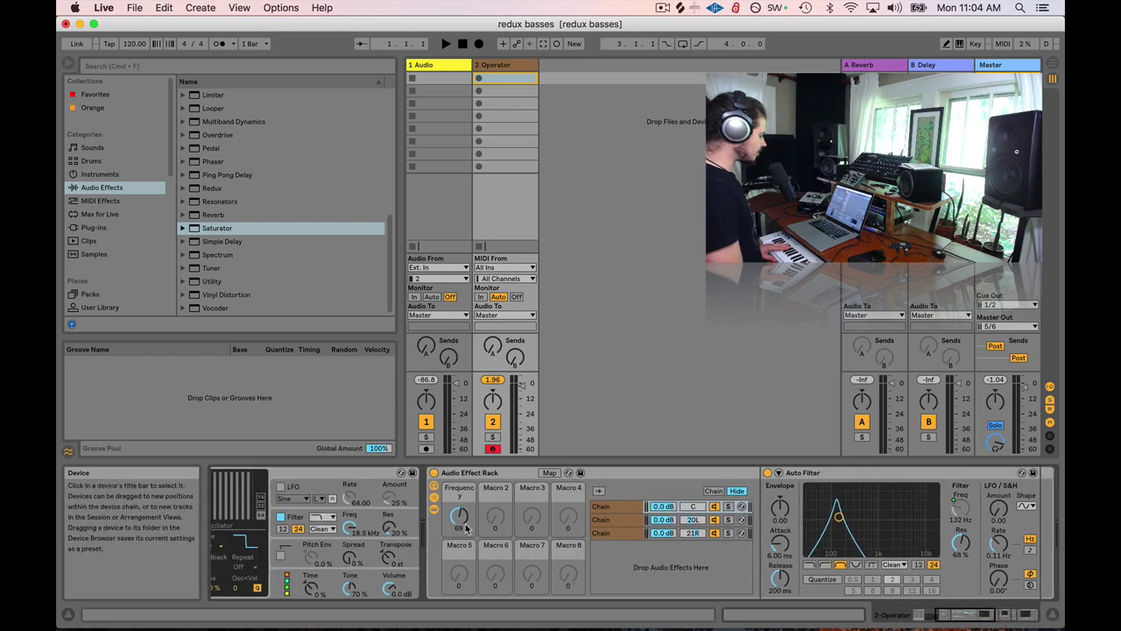
mouse_move(459, 518)
left_mouse_down()
mouse_move(459, 507)
mouse_move(458, 529)
left_mouse_up()
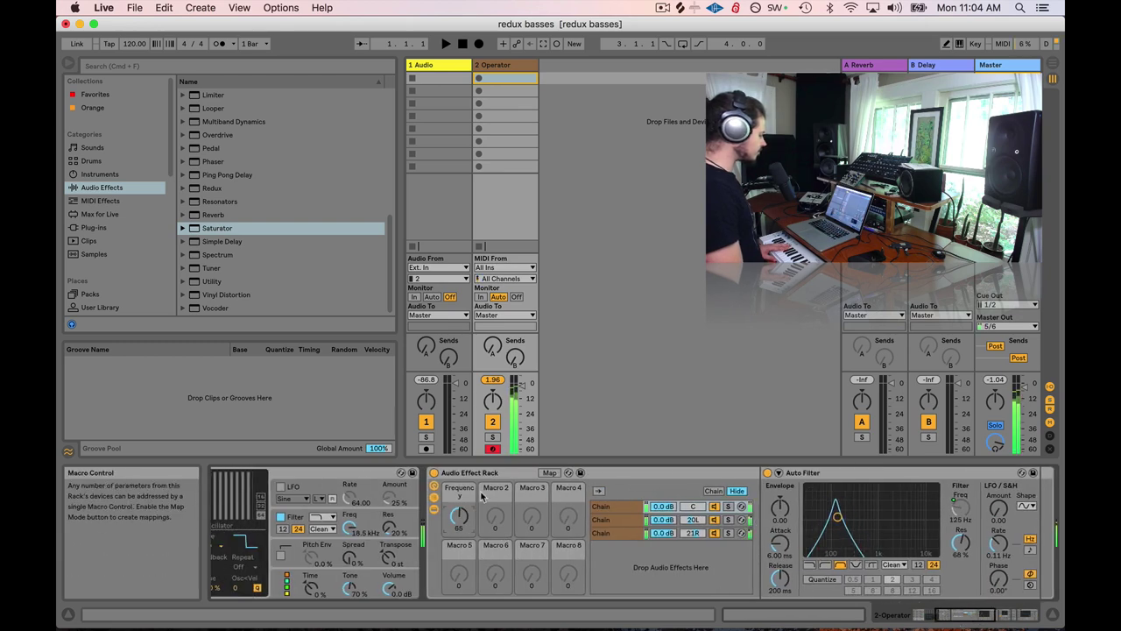
Bypass the Audio Effect Rack and insert a Phaser between Operator and the rack, set to 945 Hz with 0.79 feedback.
left_click(434, 473)
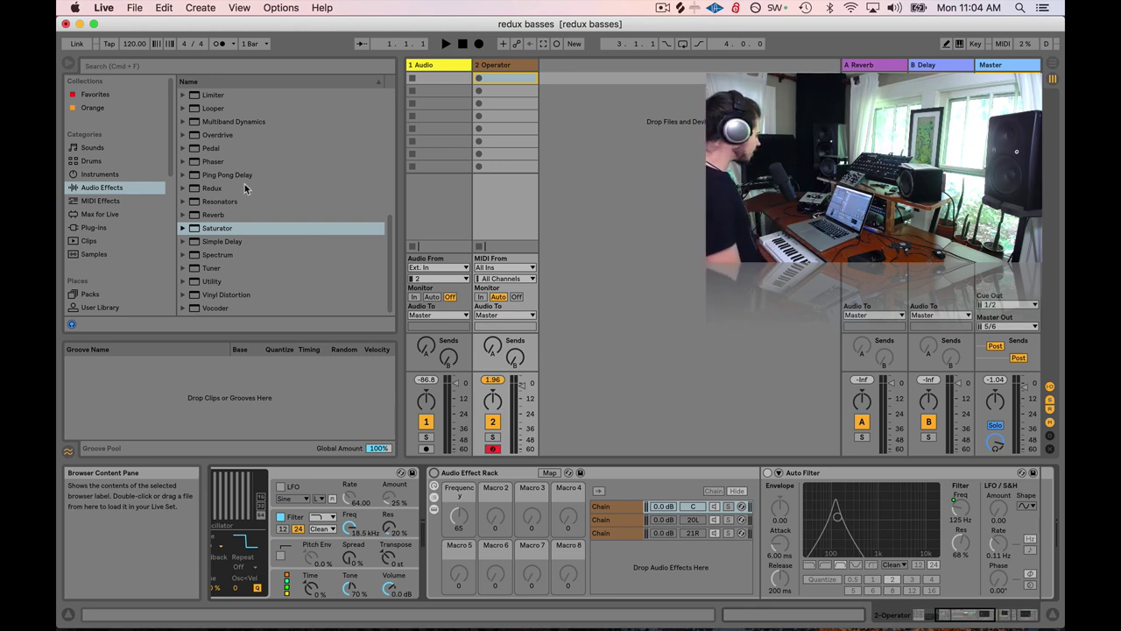
left_click_drag(212, 161, 477, 504)
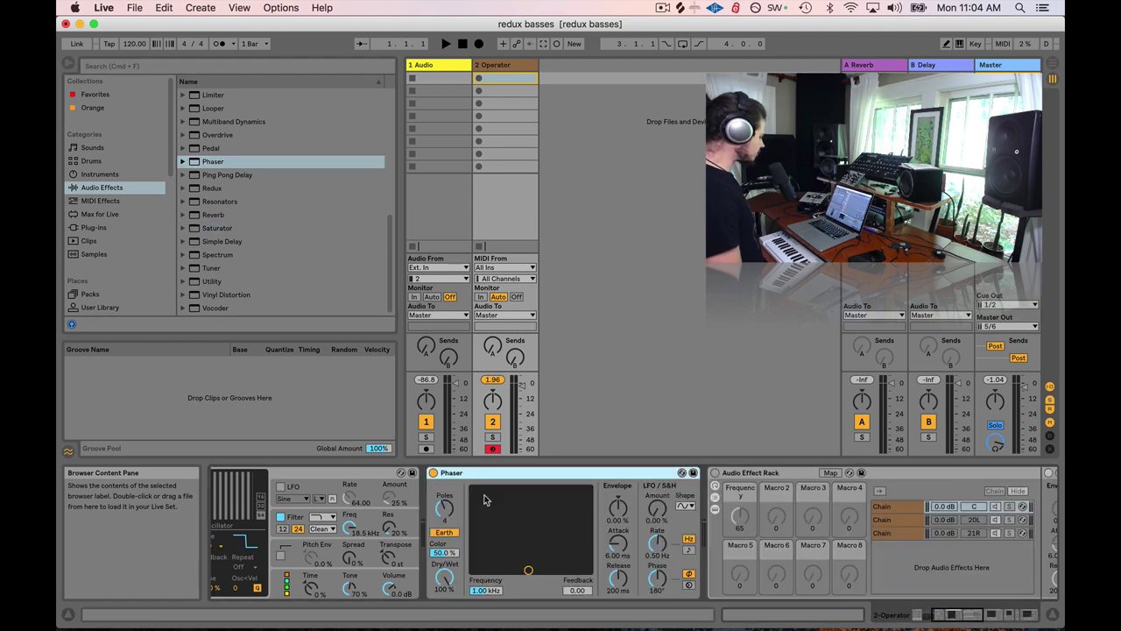
left_click(528, 570)
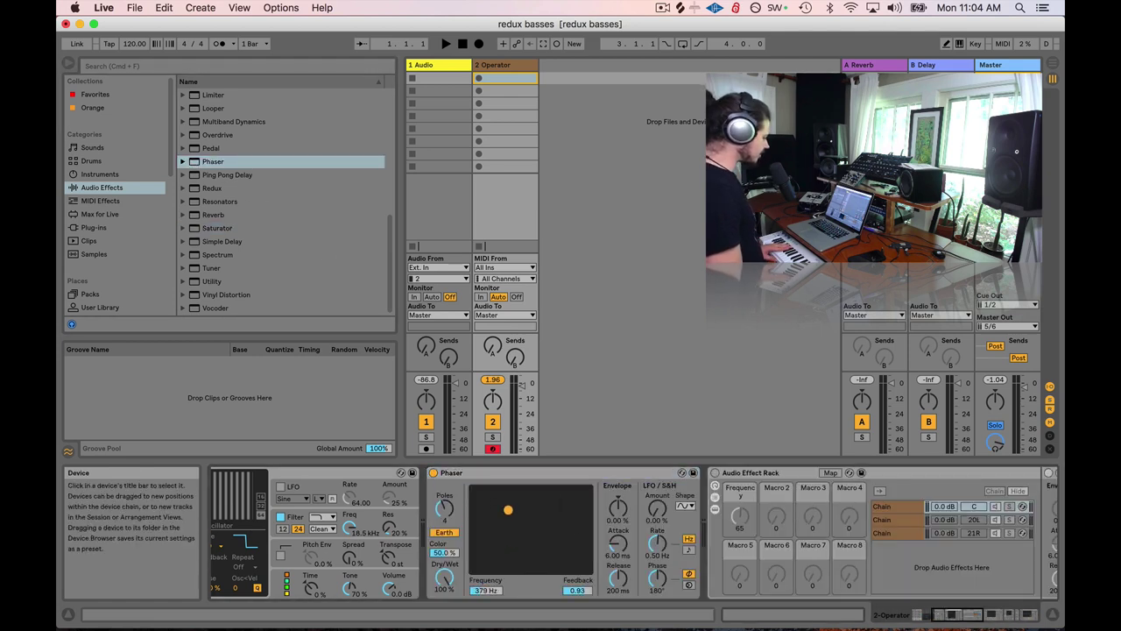
mouse_move(952, 615)
left_mouse_down()
mouse_move(1007, 624)
mouse_move(951, 620)
left_mouse_up()
mouse_move(806, 510)
left_mouse_down()
mouse_move(844, 543)
mouse_move(807, 531)
mouse_move(864, 513)
mouse_move(808, 522)
mouse_move(822, 519)
left_mouse_up()
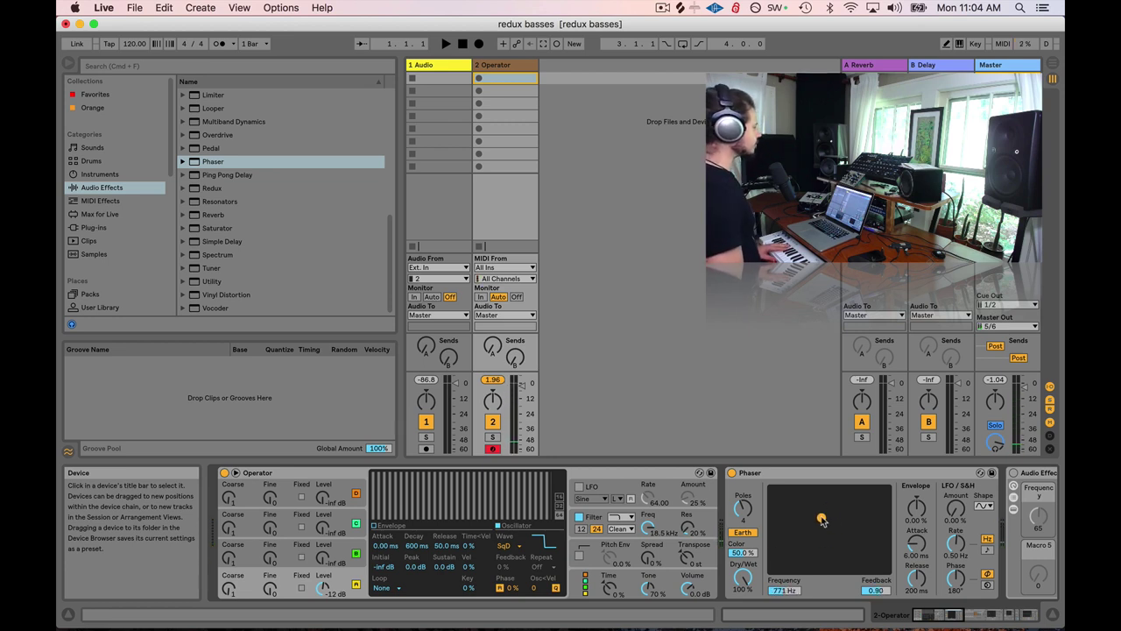
left_click_drag(822, 519, 812, 550)
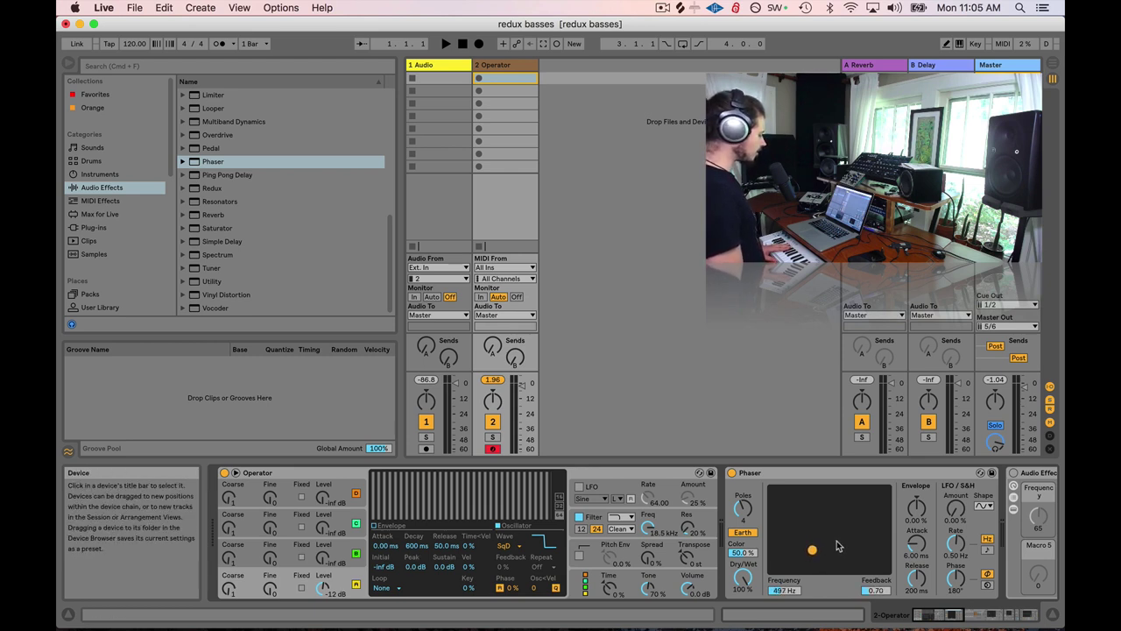
mouse_move(812, 550)
left_mouse_down()
mouse_move(833, 522)
mouse_move(863, 522)
mouse_move(825, 537)
left_mouse_up()
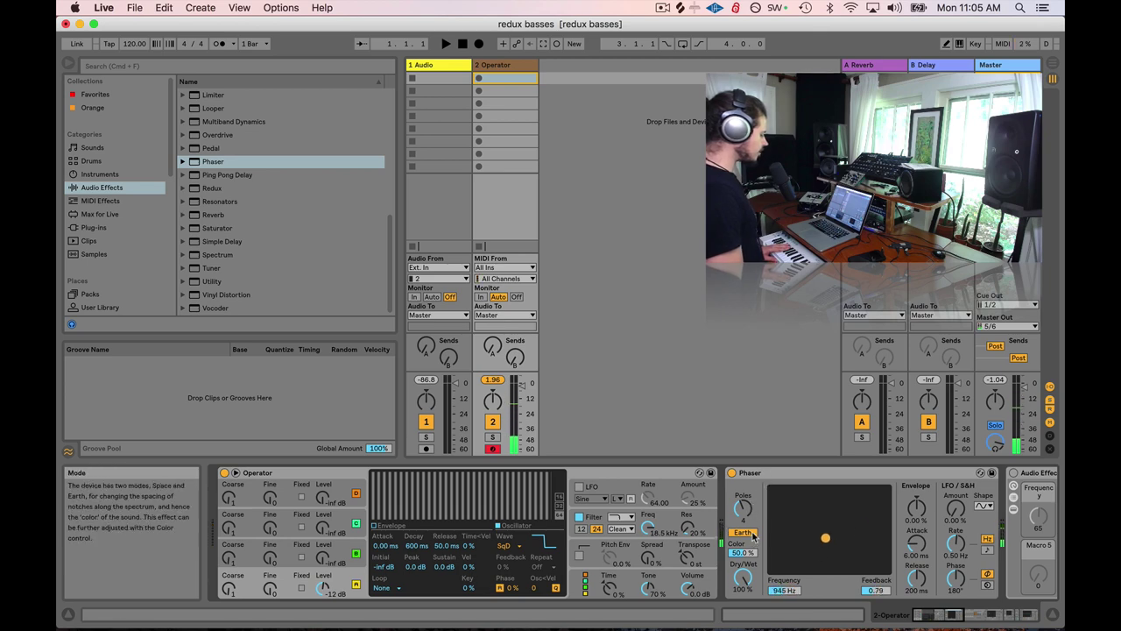
Switch Redux to Hard downsampling at 31 and move the Phaser to 798 Hz with 0.84 feedback.
left_click_drag(949, 614, 1020, 614)
left_click(869, 577)
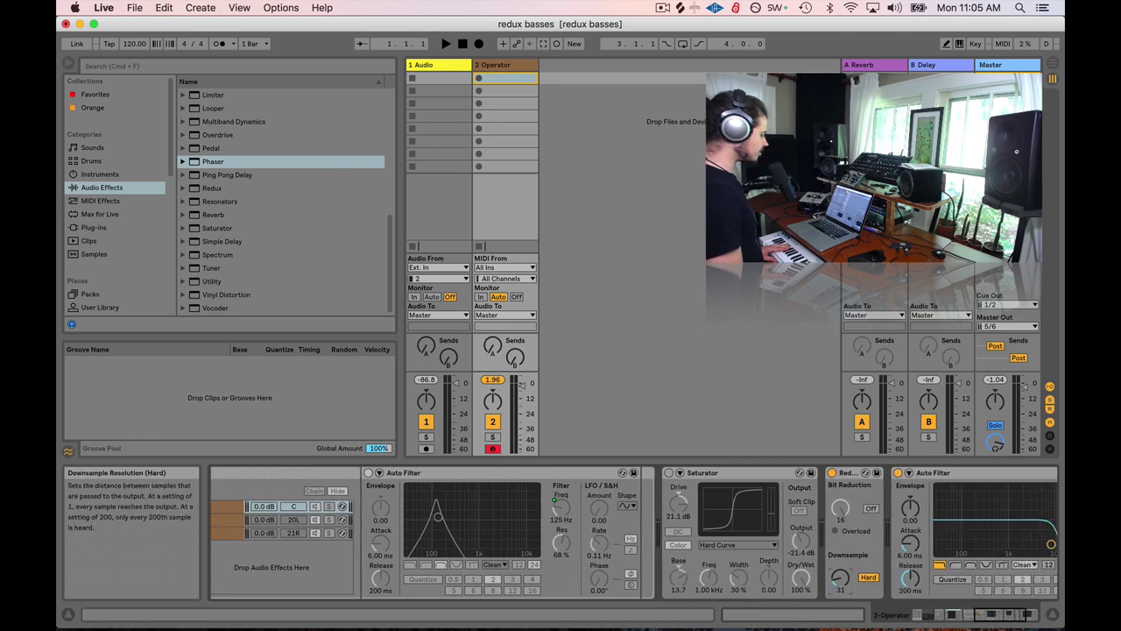
scroll(792, 536, "left", 10)
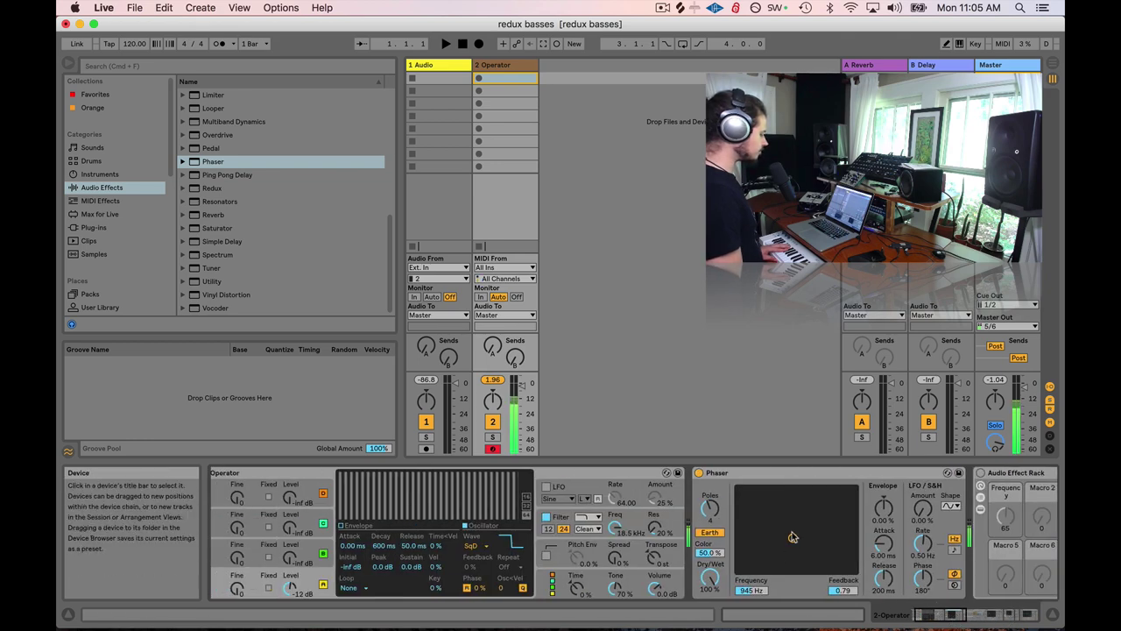
left_click_drag(773, 527, 794, 513)
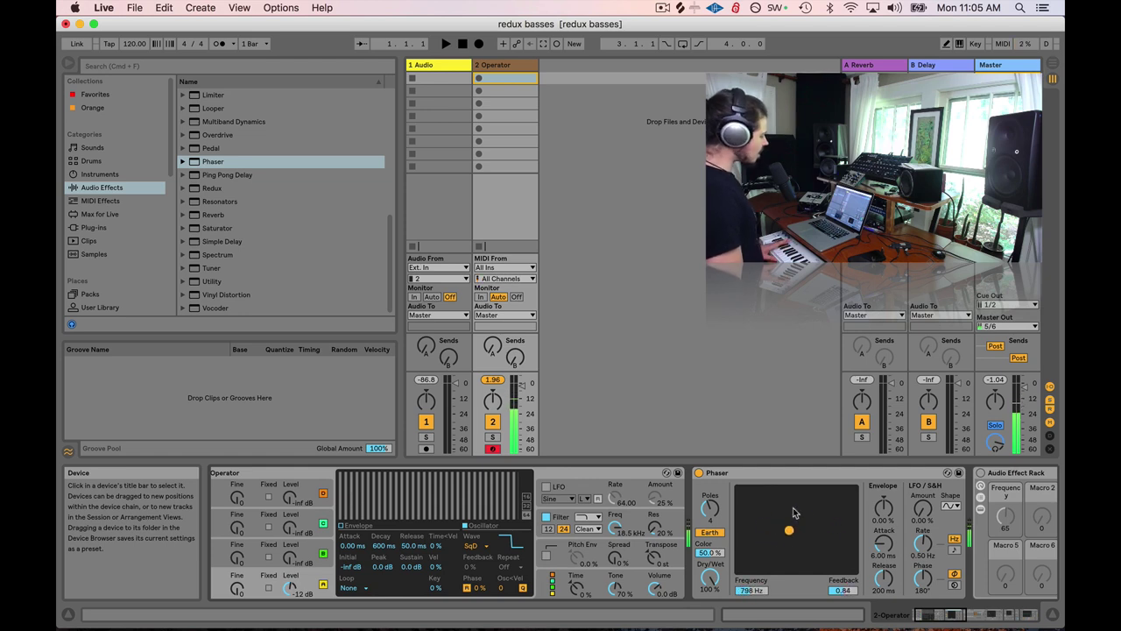
Switch the Phaser to Space mode with 2 poles and sweep its frequency and feedback, ending at 112 Hz and 0.96.
left_click(720, 532)
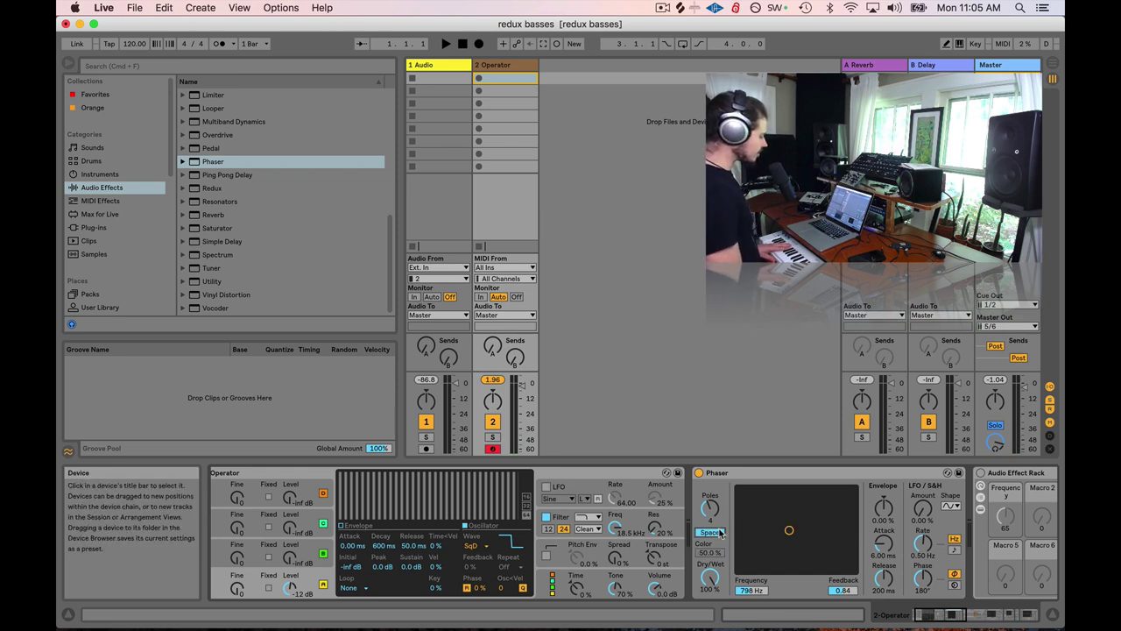
left_click_drag(788, 530, 769, 513)
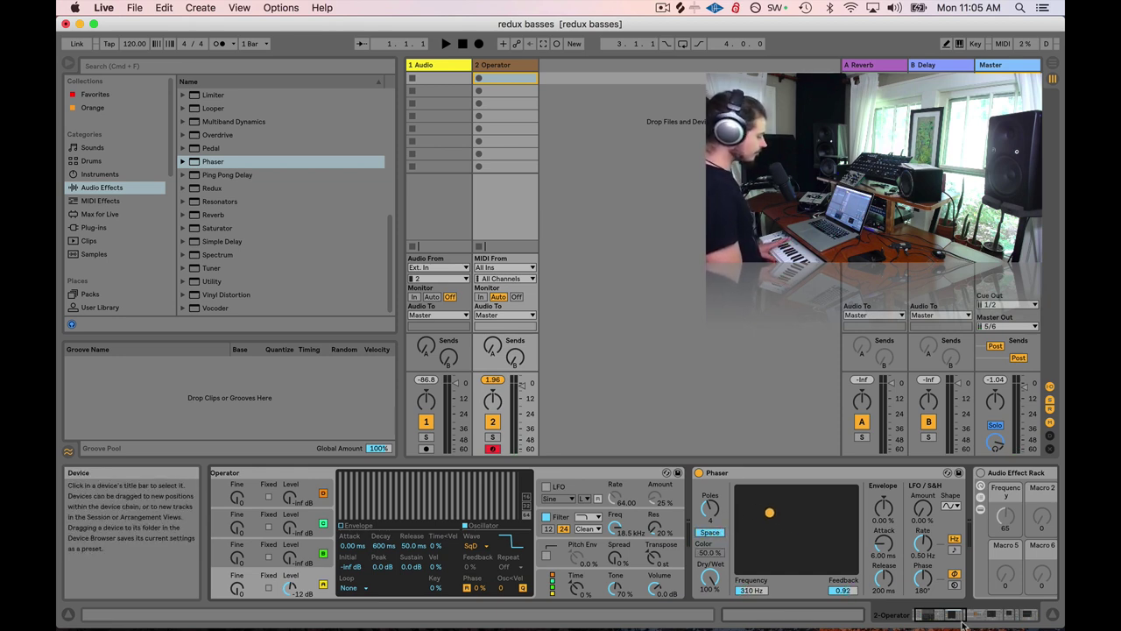
mouse_move(956, 615)
left_mouse_down()
mouse_move(1009, 607)
mouse_move(964, 606)
left_mouse_up()
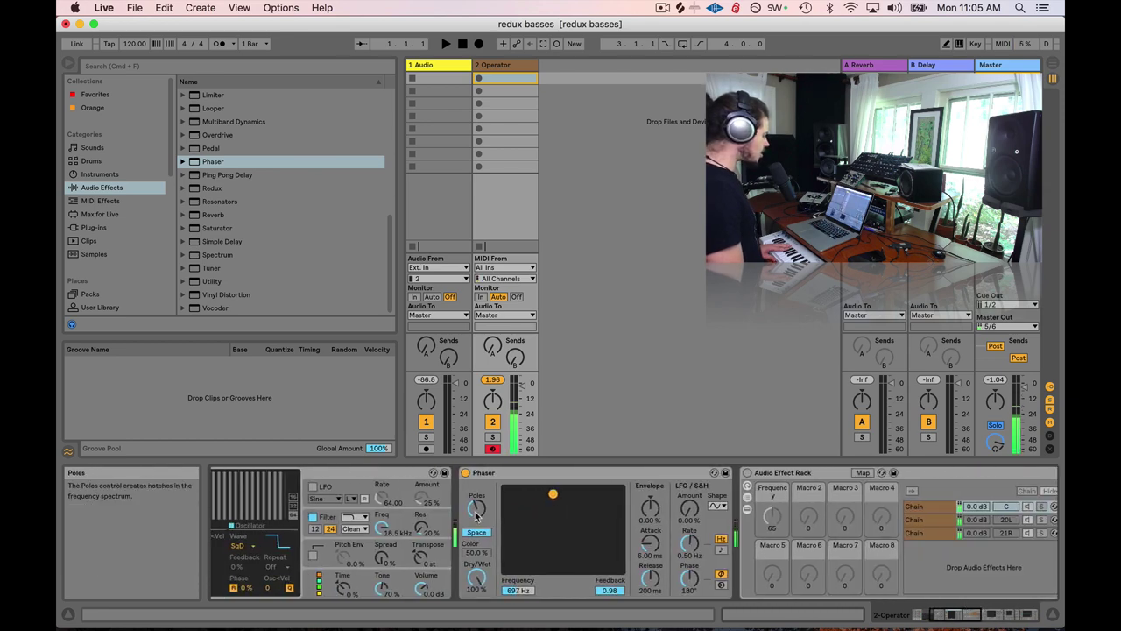
left_click_drag(552, 494, 525, 494)
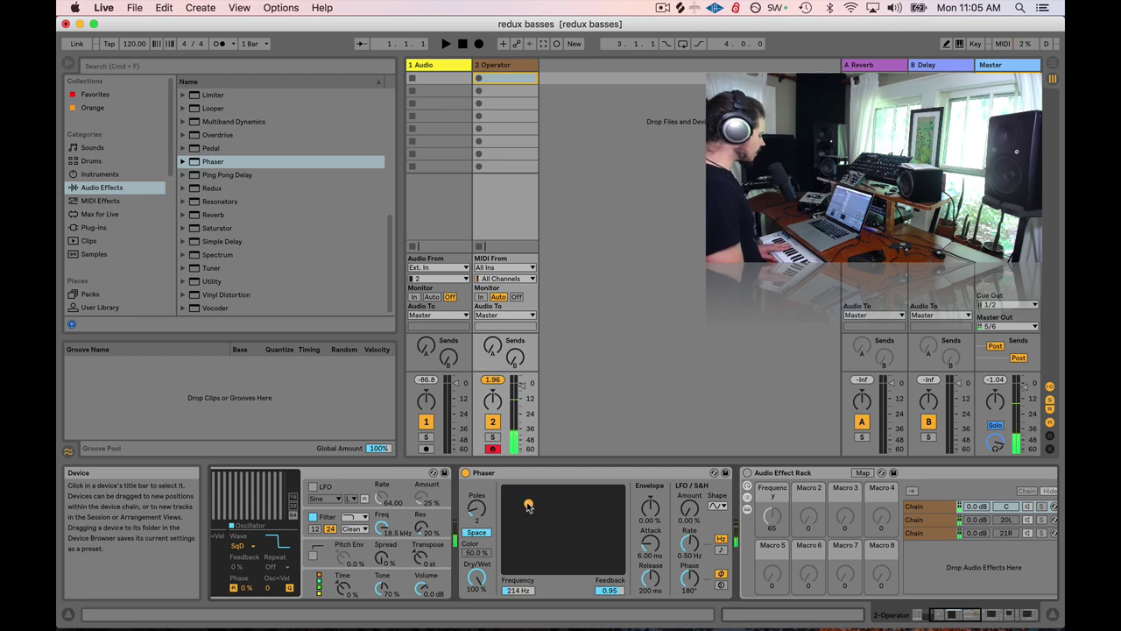
mouse_move(528, 505)
left_mouse_down()
mouse_move(565, 498)
mouse_move(511, 507)
mouse_move(524, 501)
left_mouse_up()
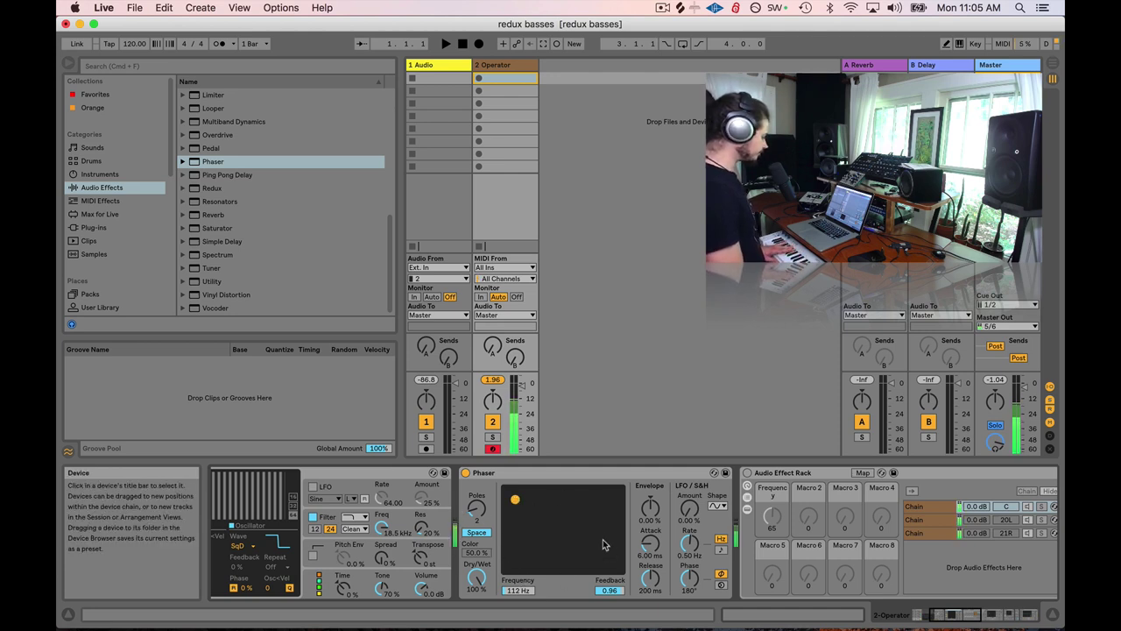
Set the Phaser's LFO amount to 17.5 %, its frequency to 152 Hz and its Dry/Wet to 68.3 %.
left_click_drag(689, 508, 689, 500)
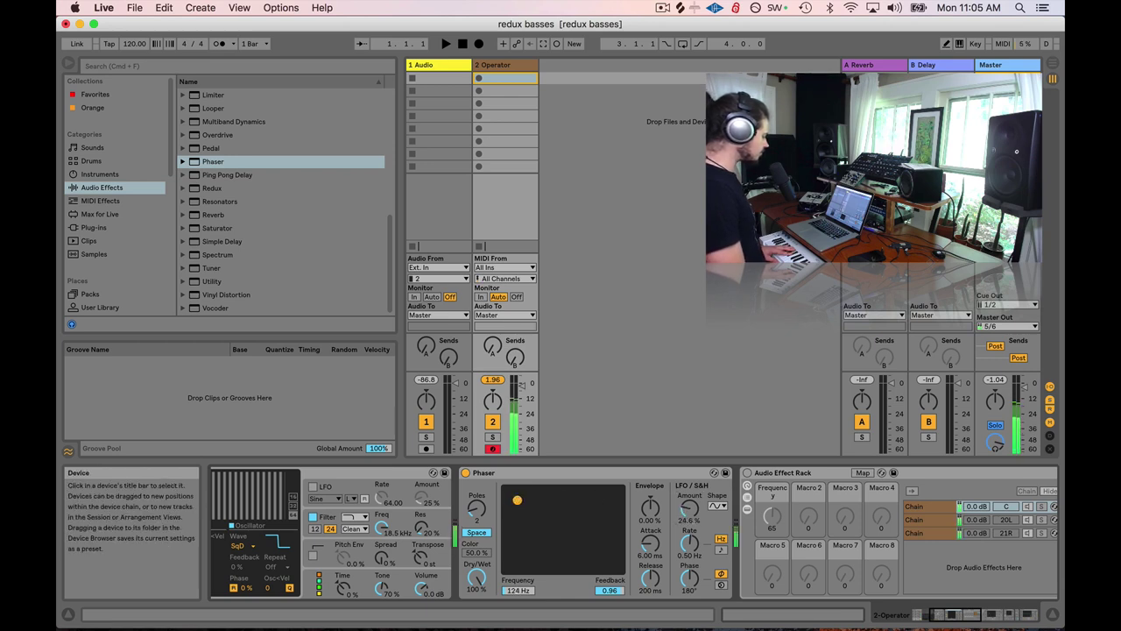
left_click_drag(689, 508, 690, 501)
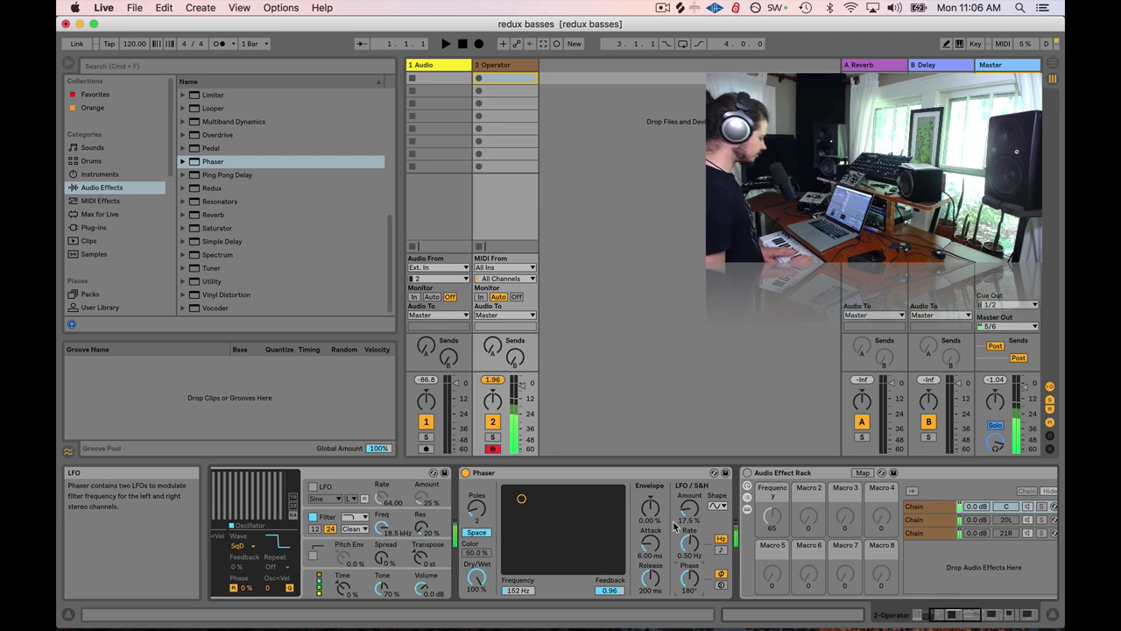
left_click_drag(477, 577, 476, 585)
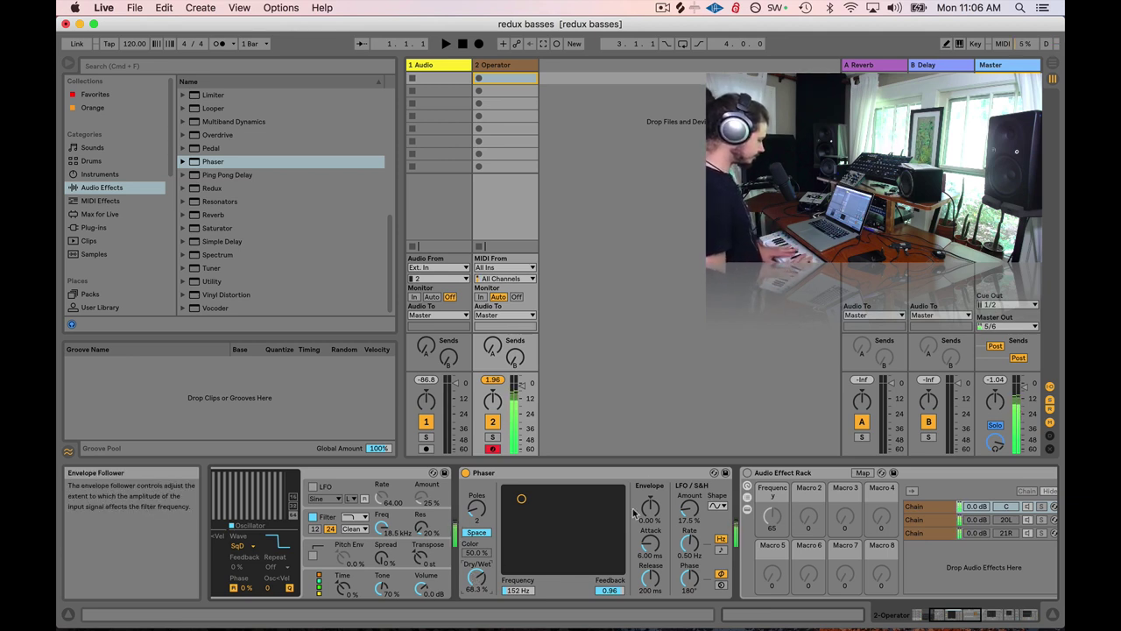
Move Redux directly after the Phaser, ahead of the rack, and set its Hard Downsample to 24.
scroll(860, 490, "right", 10)
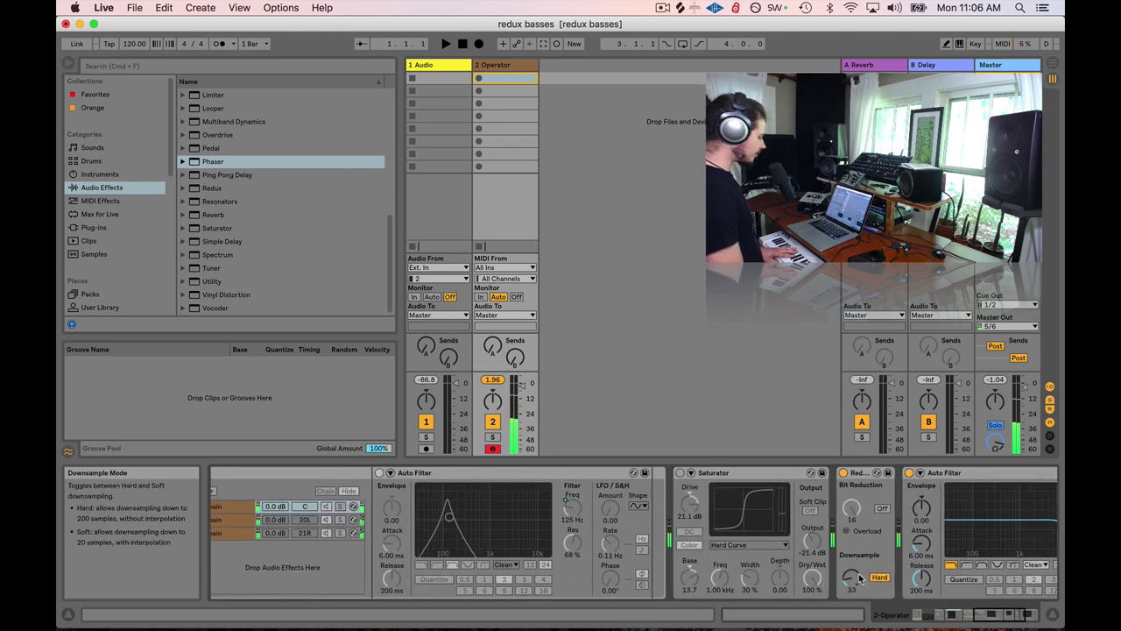
left_click_drag(862, 473, 380, 482)
left_click_drag(397, 577, 397, 585)
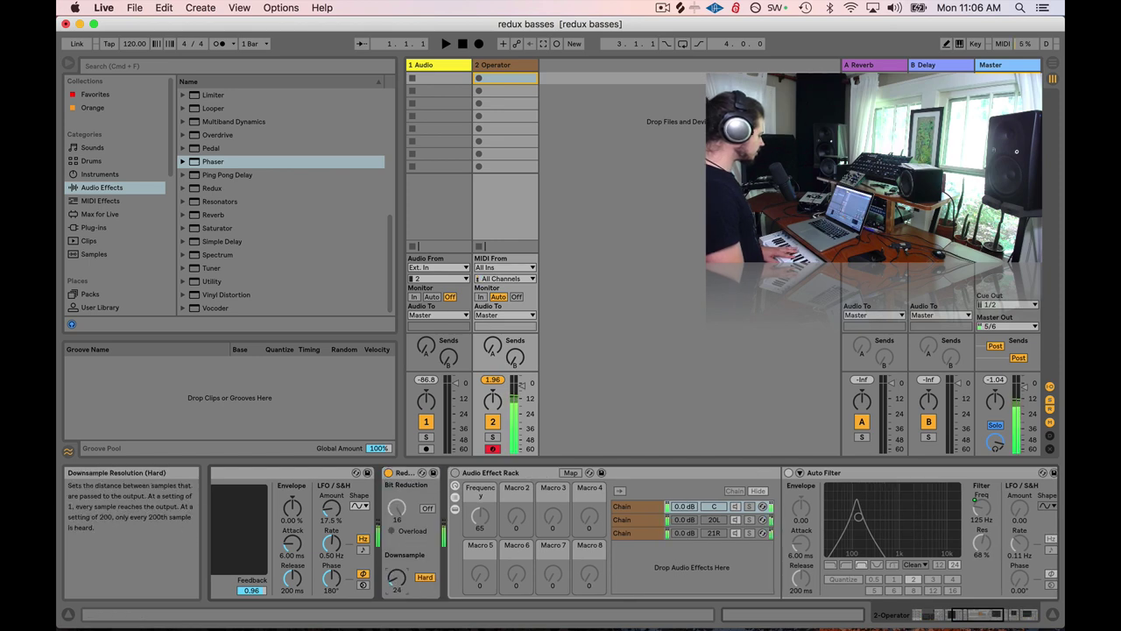
Sweep the Phaser's frequency and feedback, ending at 532 Hz and 0.94.
scroll(591, 502, "left", 5)
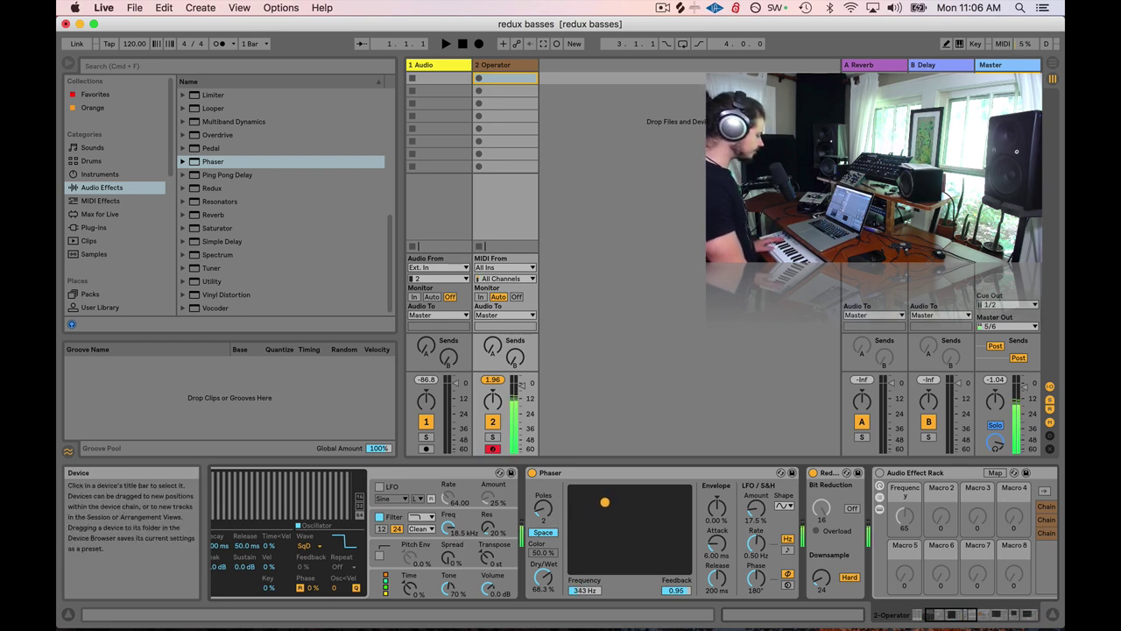
left_click_drag(610, 498, 612, 497)
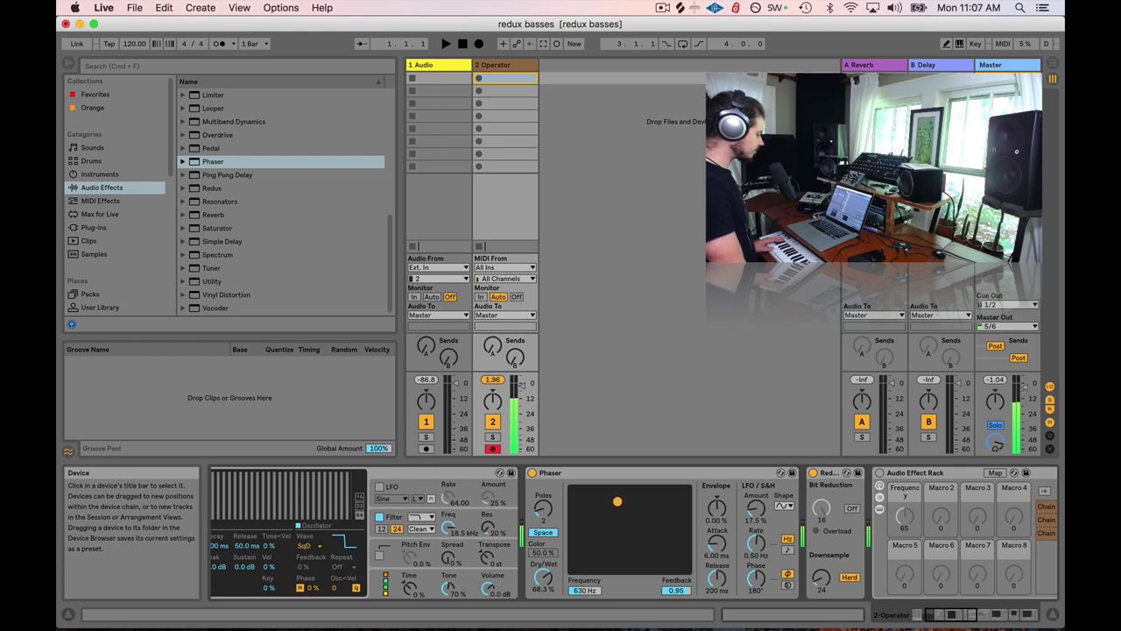
left_click_drag(620, 501, 618, 502)
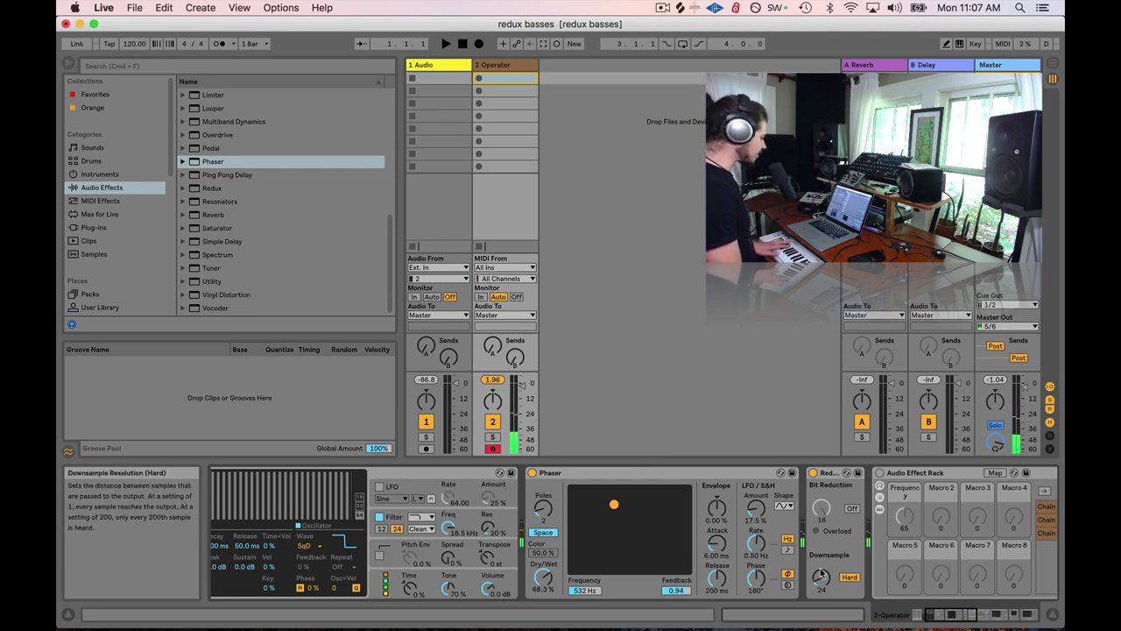
Switch Redux to Soft downsampling at 20.0 and lower the cutoff of the final low-pass Auto Filter.
left_click(849, 577)
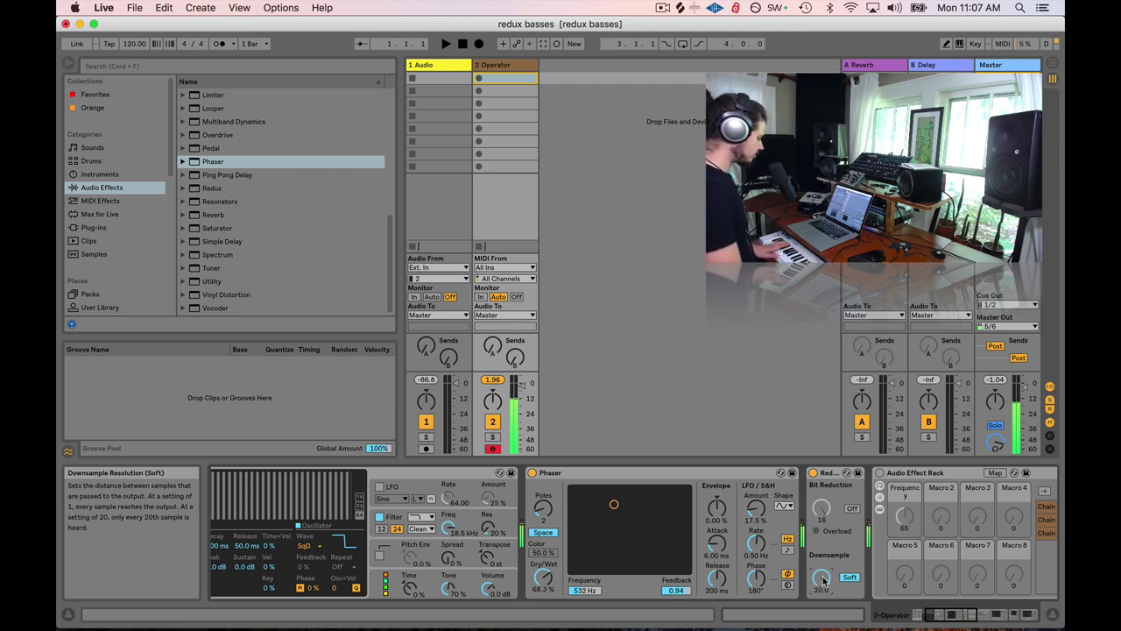
left_click(967, 614)
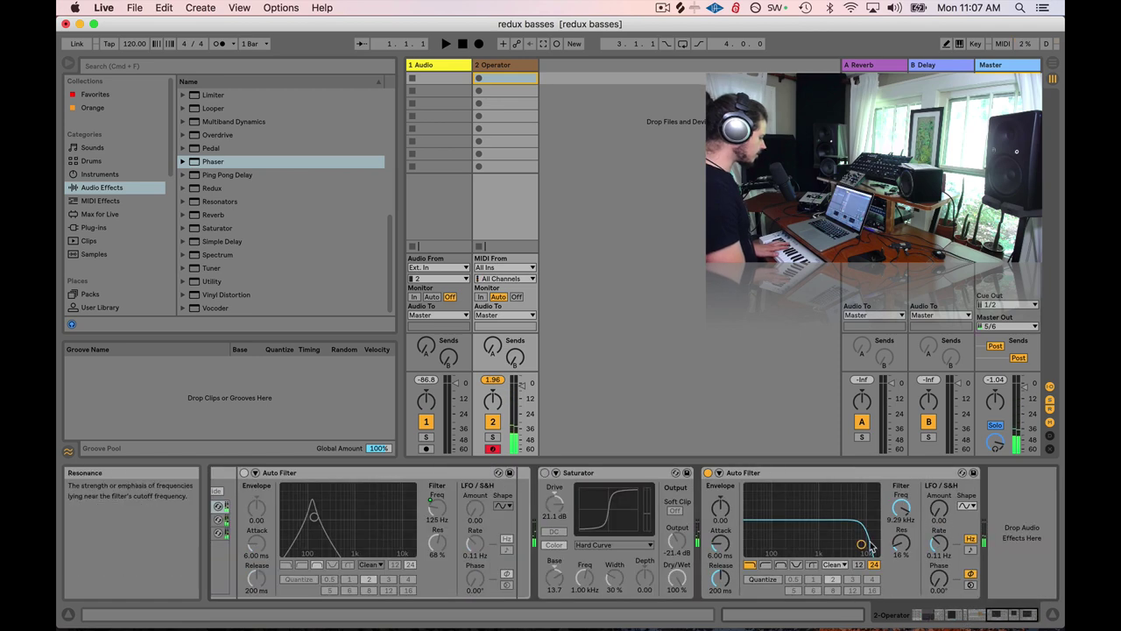
left_click_drag(862, 544, 850, 545)
Turn Saturator back on with Drive at 12.8 dB and Output at -12.9 dB.
left_click_drag(1000, 614, 952, 612)
scroll(939, 576, "right", 6)
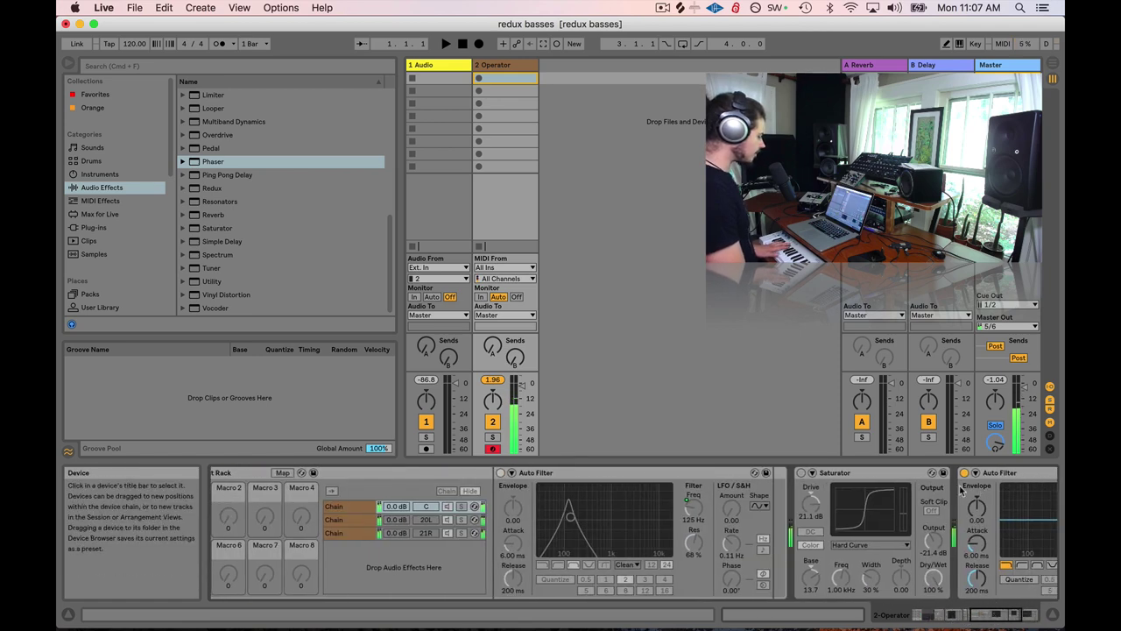
left_click(802, 473)
left_click_drag(811, 504, 811, 512)
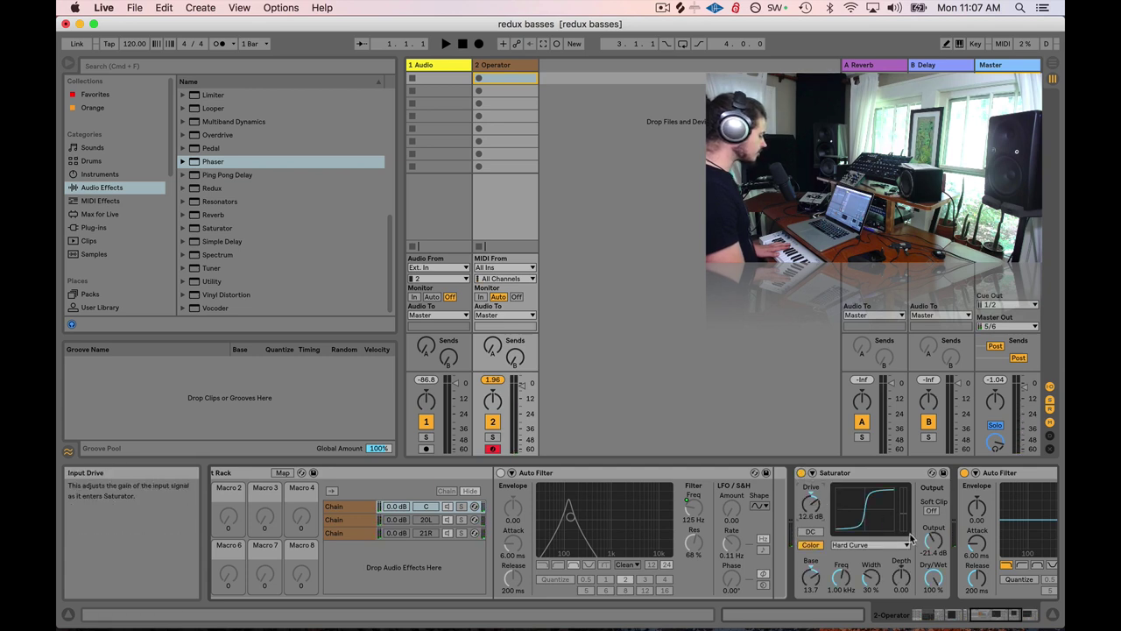
left_click_drag(932, 539, 932, 533)
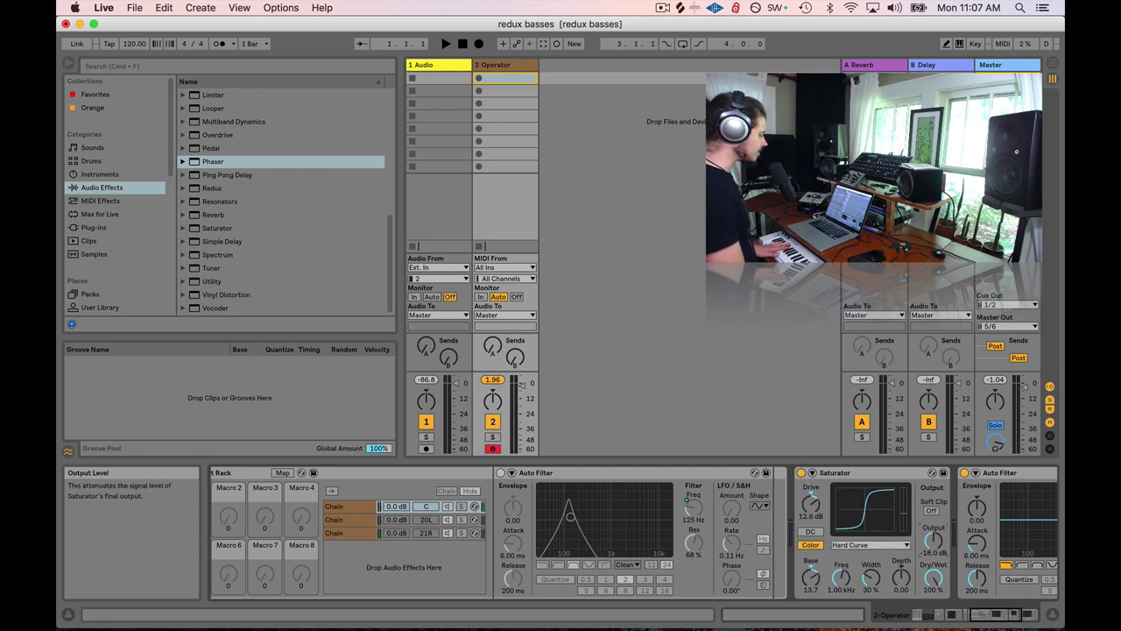
left_click_drag(933, 540, 933, 534)
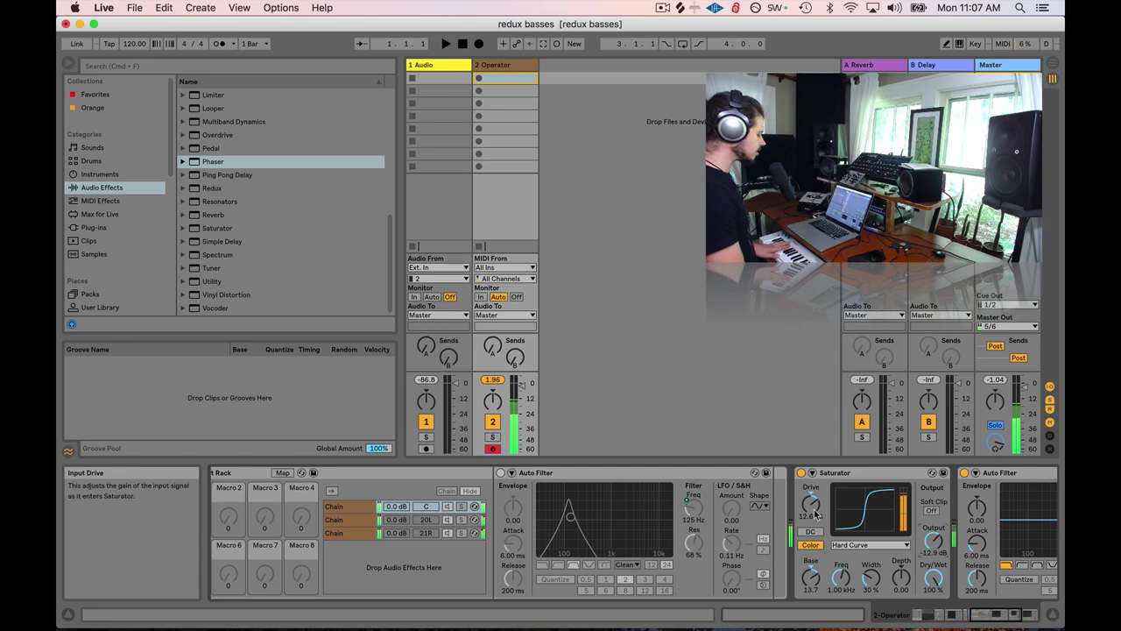
Lower the Saturator's color Base to 6.86.
mouse_move(989, 615)
left_mouse_down()
mouse_move(955, 613)
mouse_move(988, 613)
left_mouse_up()
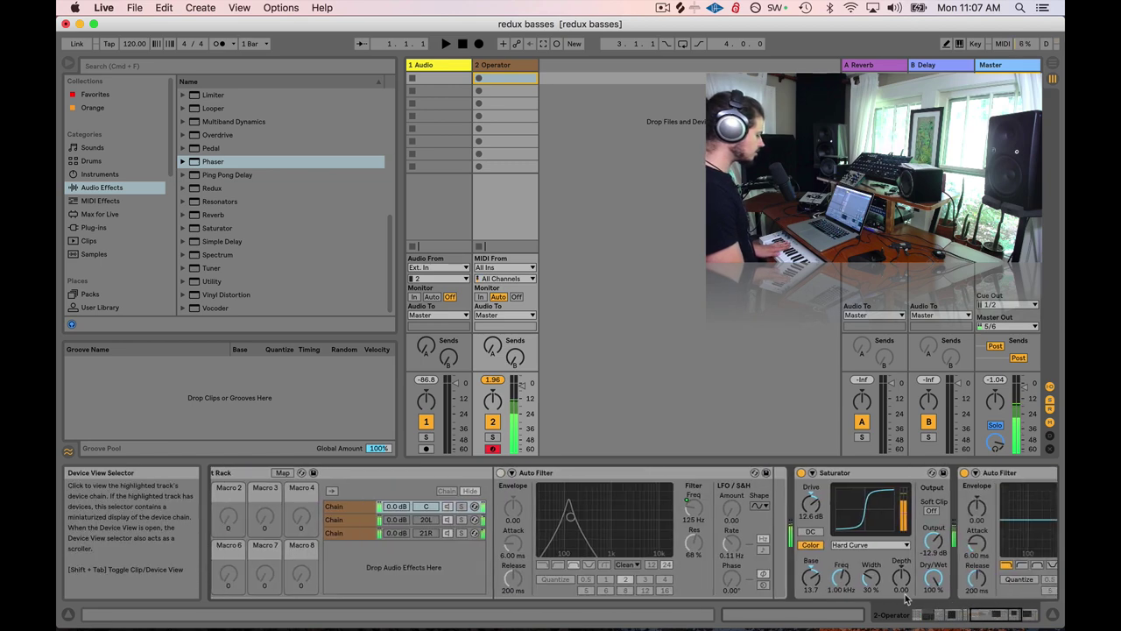
left_click_drag(811, 578, 811, 585)
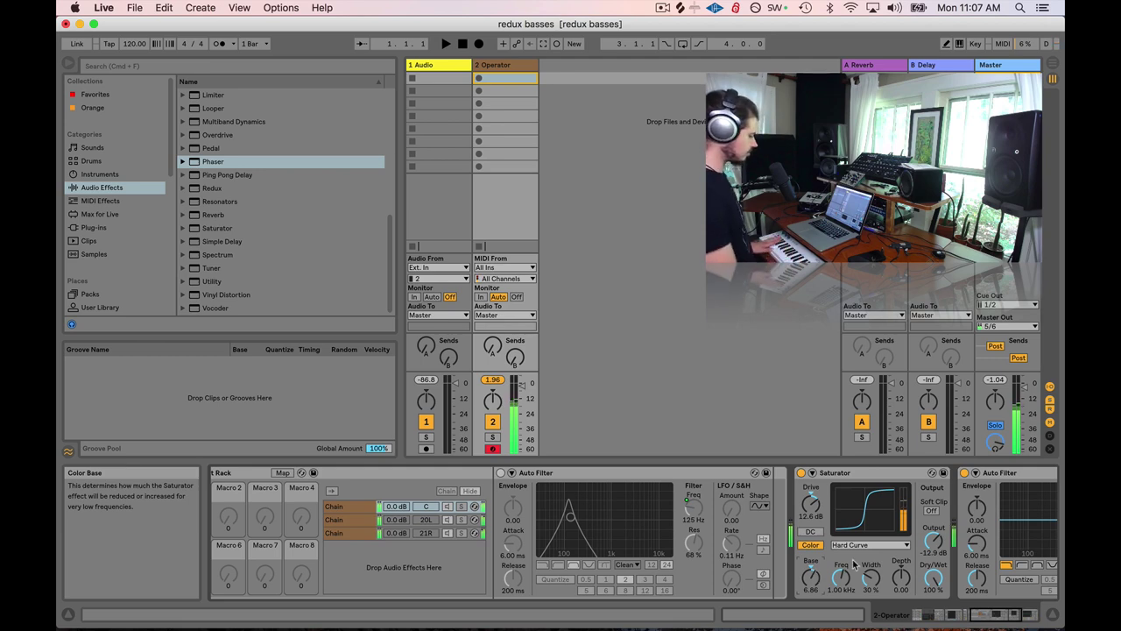
Set the Phaser's Dry/Wet to 100 % and its LFO to the random sample-and-hold shape with an Amount of 31.7 %.
left_click_drag(978, 613, 944, 613)
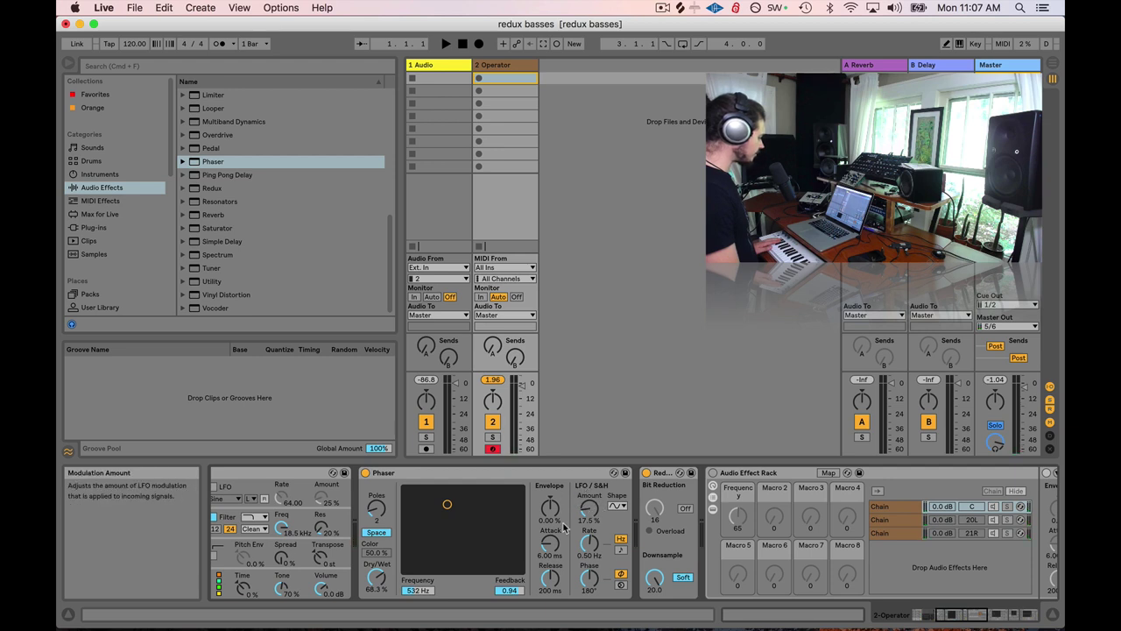
left_click_drag(379, 585, 383, 578)
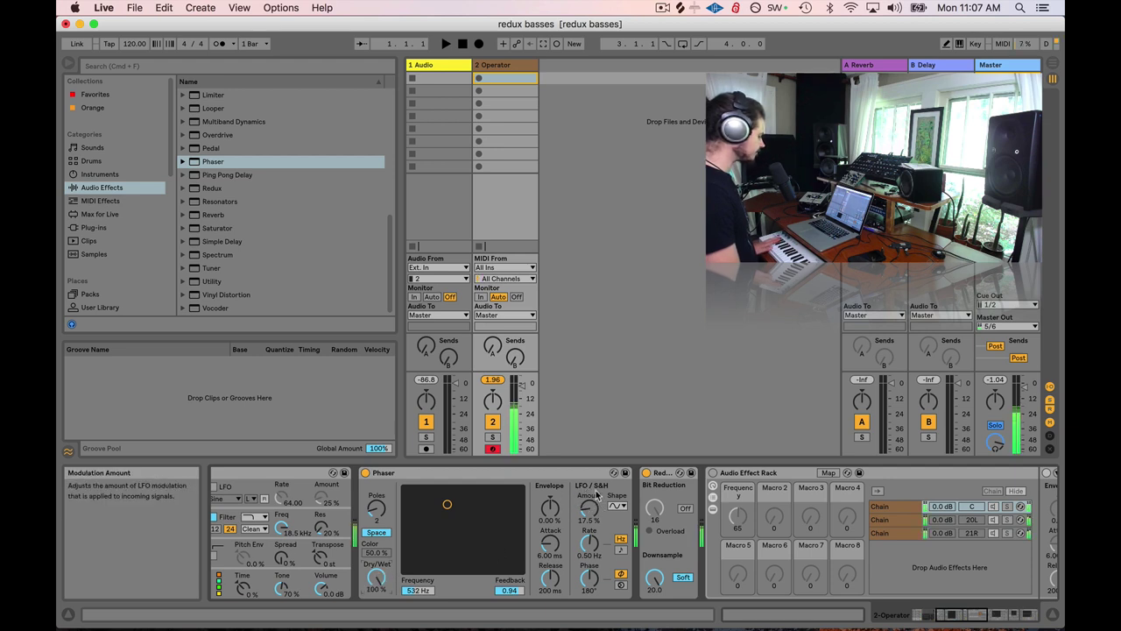
left_click(617, 506)
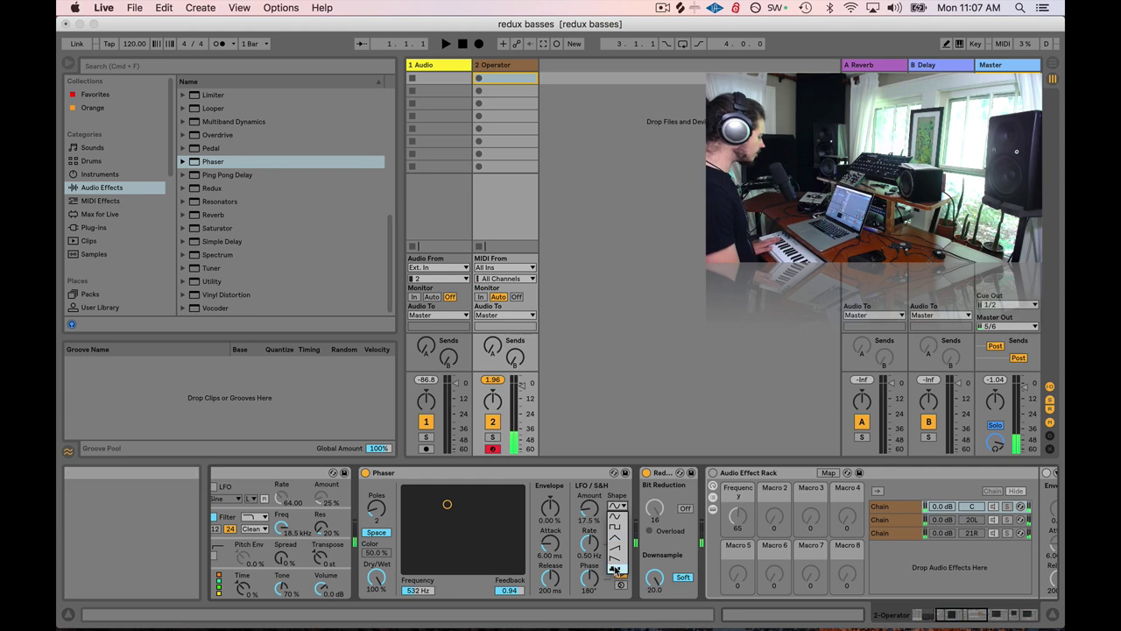
left_click(616, 567)
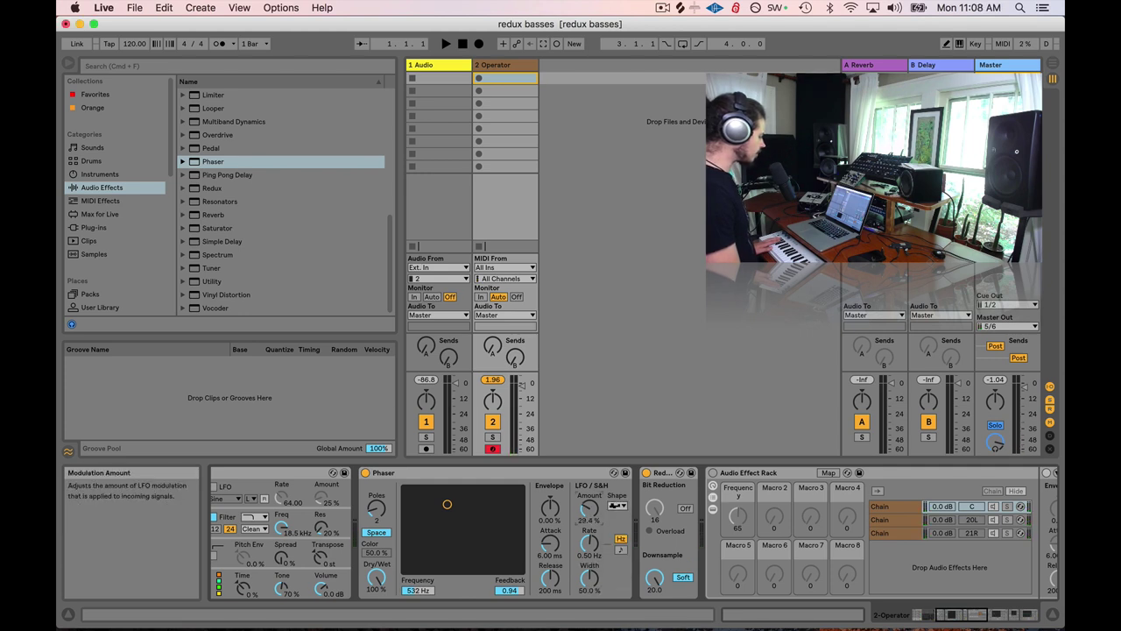
left_click(618, 506)
left_click(618, 568)
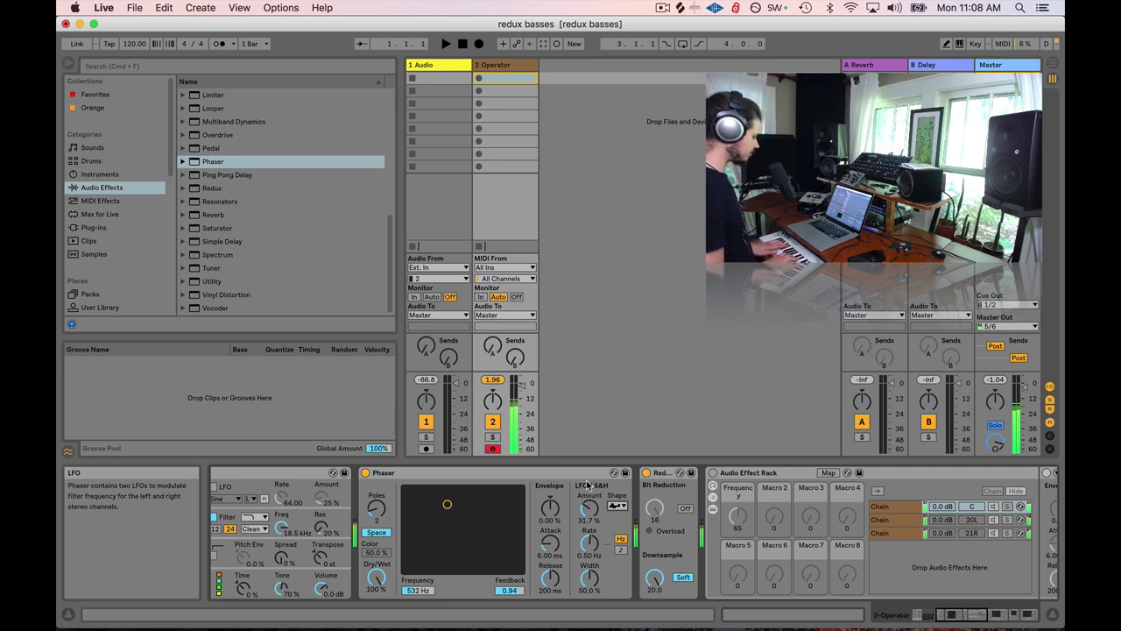
Adjust the cutoff of the final low-pass Auto Filter after the Saturator.
left_click(990, 615)
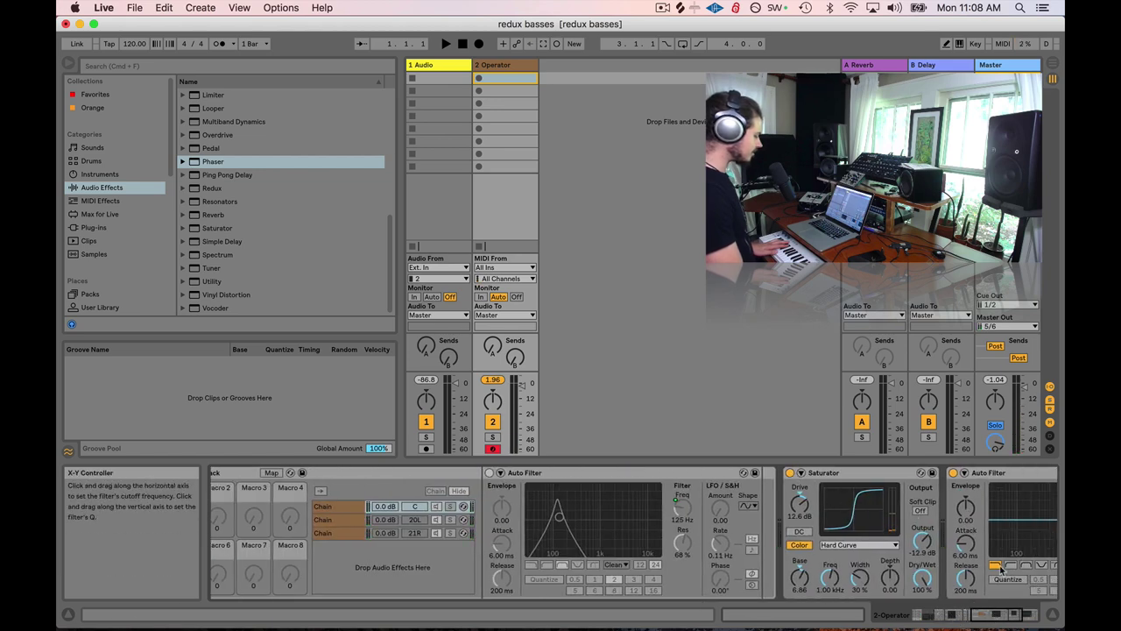
left_click(1013, 614)
left_click_drag(853, 547, 864, 546)
left_click(935, 616)
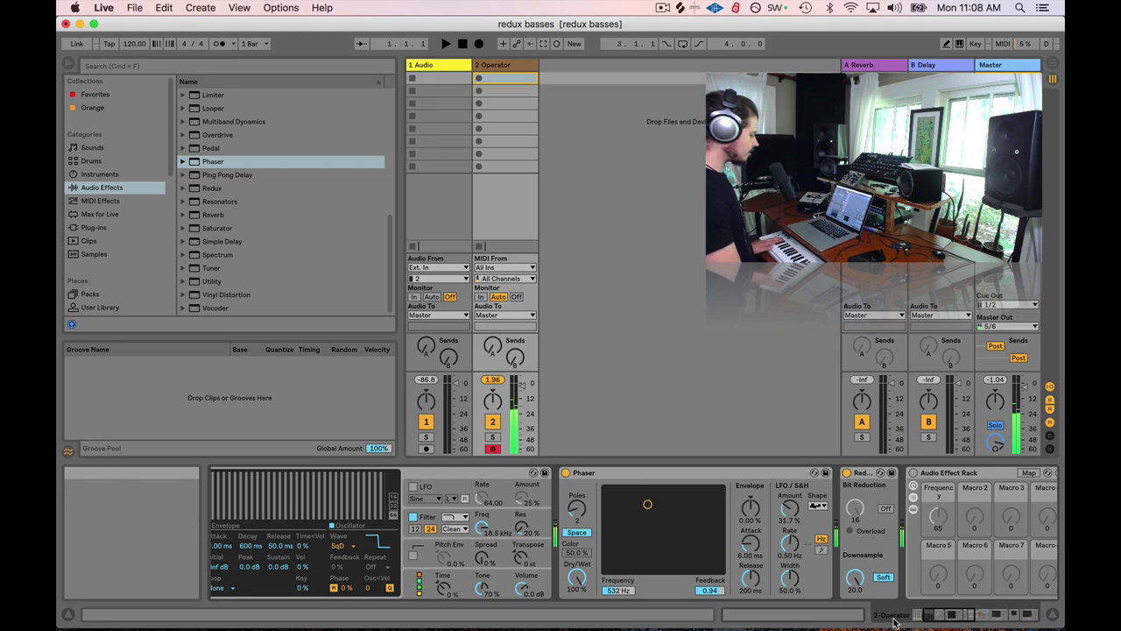
Turn the Audio Effect Rack and the Auto Filter following it back on, and lower the rack's Frequency macro to 36.
scroll(483, 487, "right", 10)
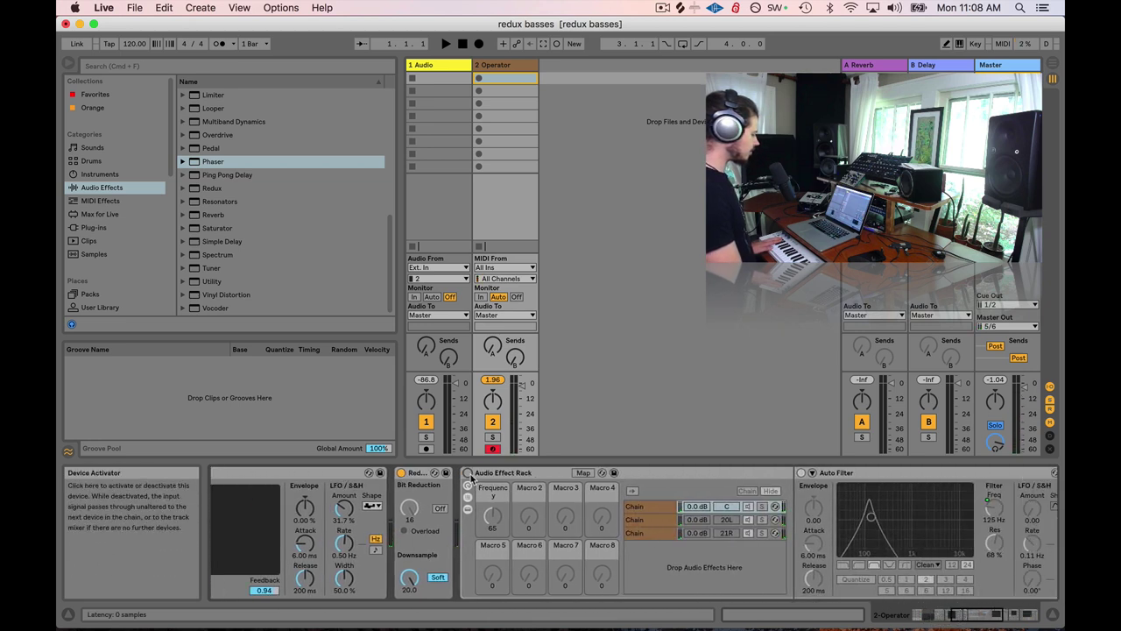
left_click_drag(492, 516, 492, 553)
Move Redux between the band-pass Auto Filter and Saturator, and raise the rack's Frequency macro to 54.
left_click(419, 473)
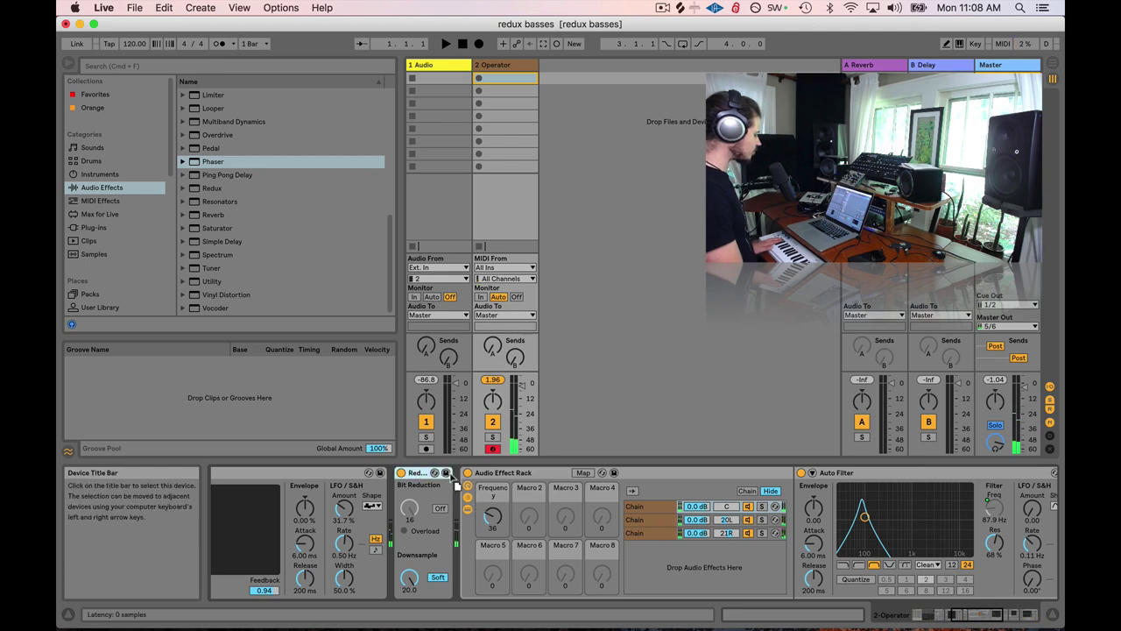
scroll(964, 504, "right", 5)
key("Delete")
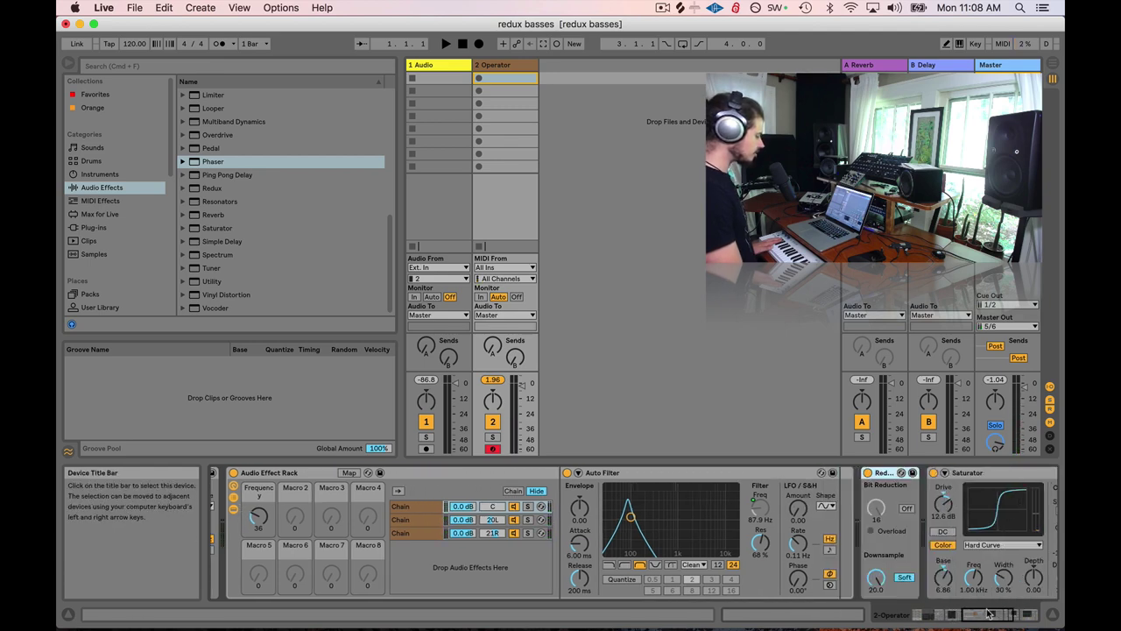
scroll(902, 529, "left", 10)
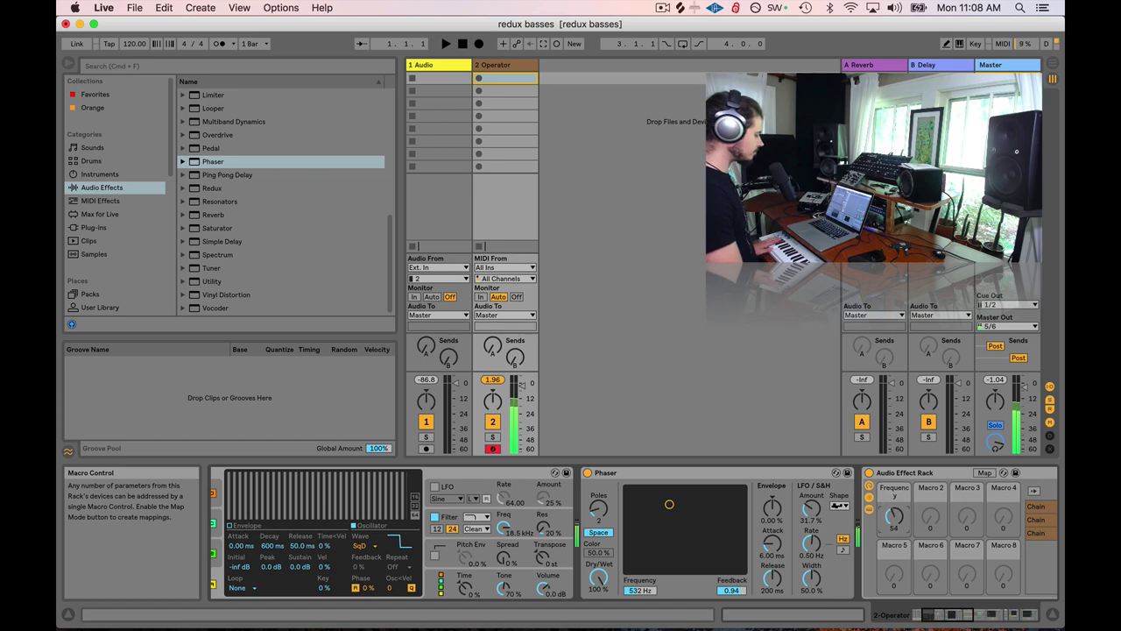
Dismiss the Facebook notification covering the top of the screen.
left_click_drag(948, 614, 966, 611)
mouse_move(911, 61)
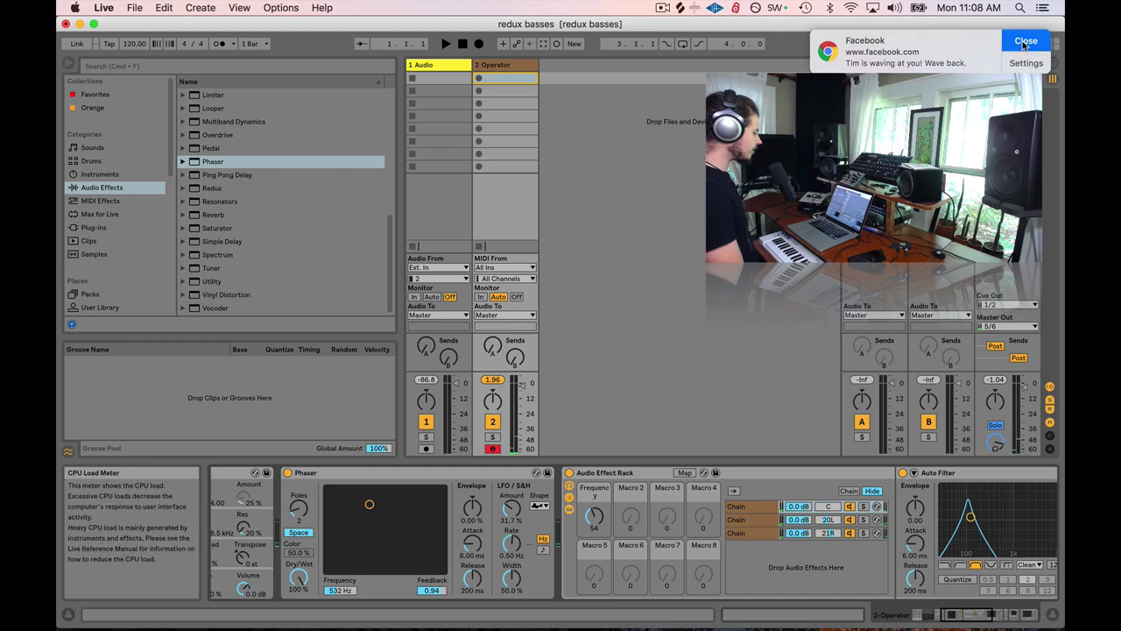
left_click(1024, 41)
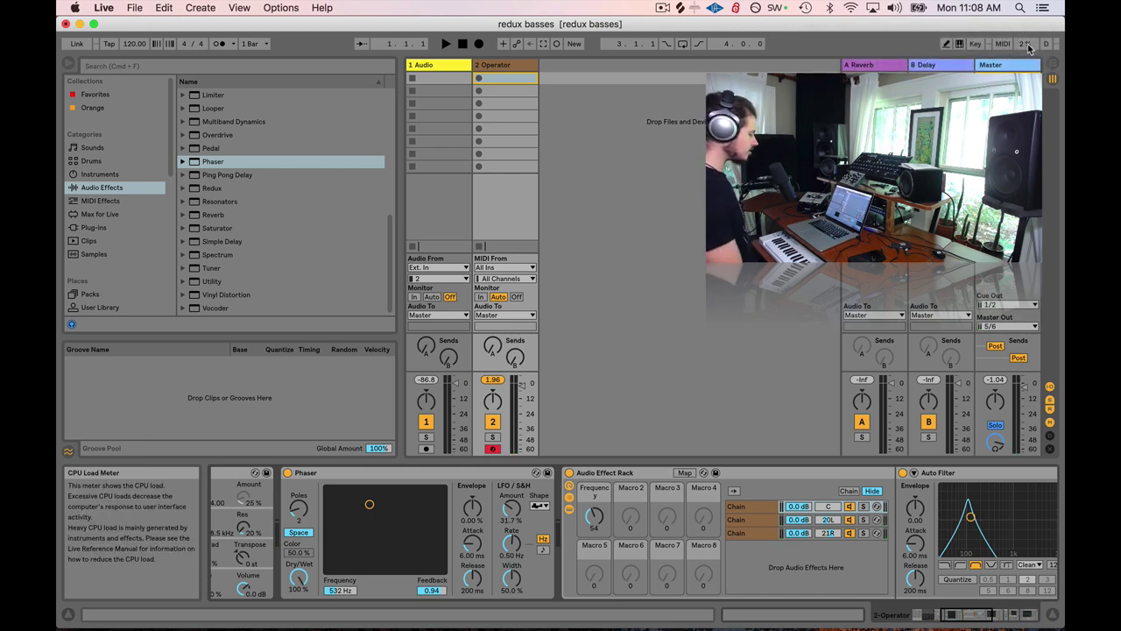
left_click(980, 617)
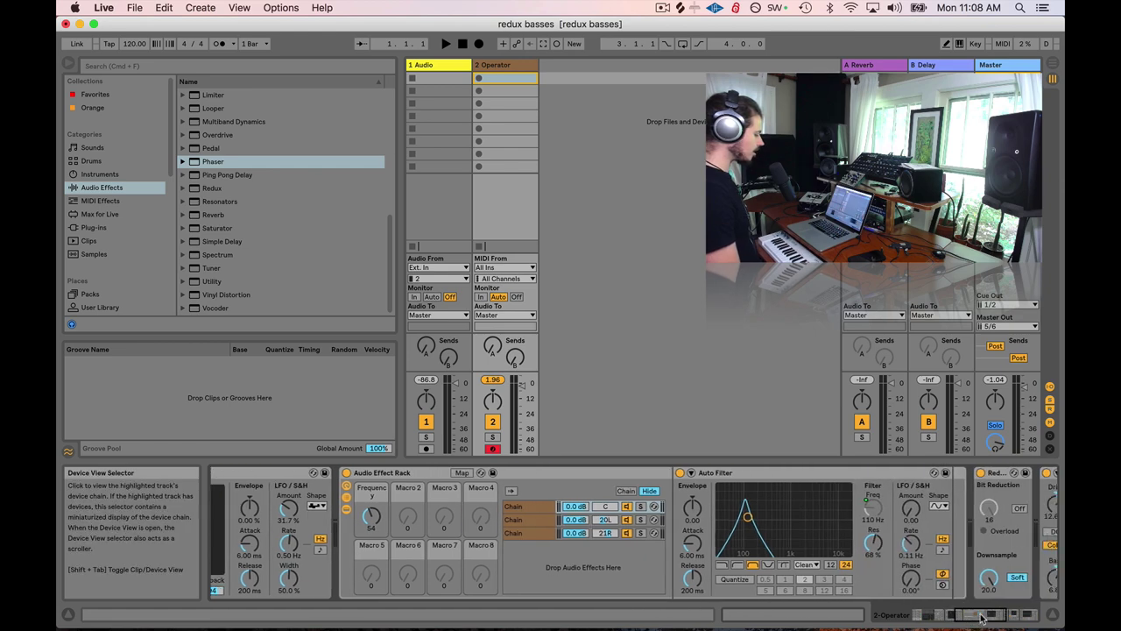
left_click(967, 615)
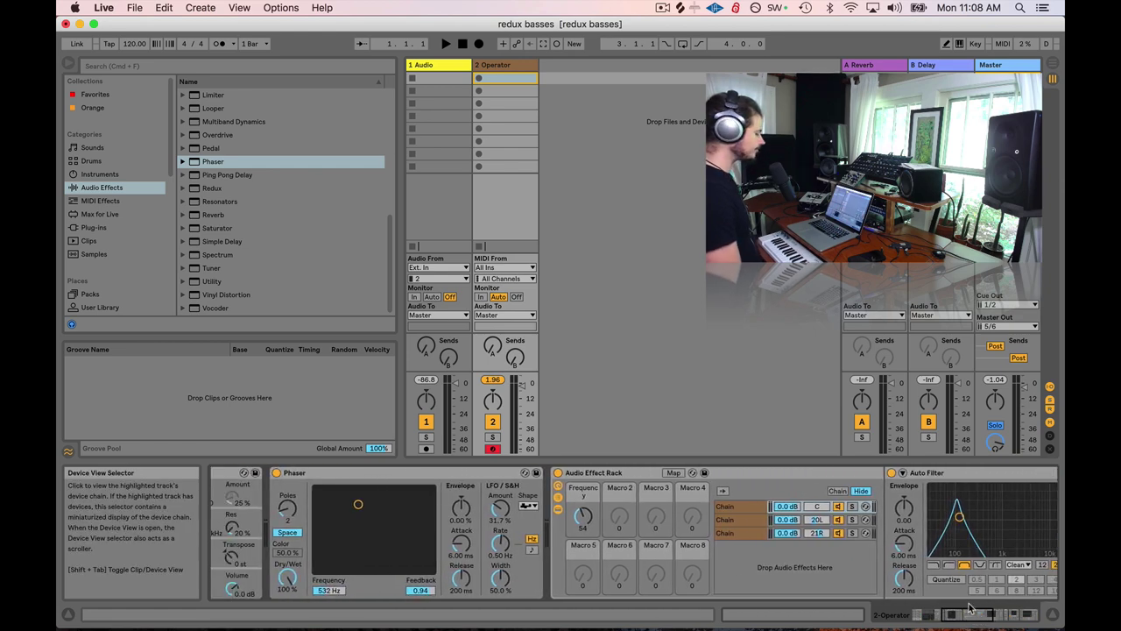